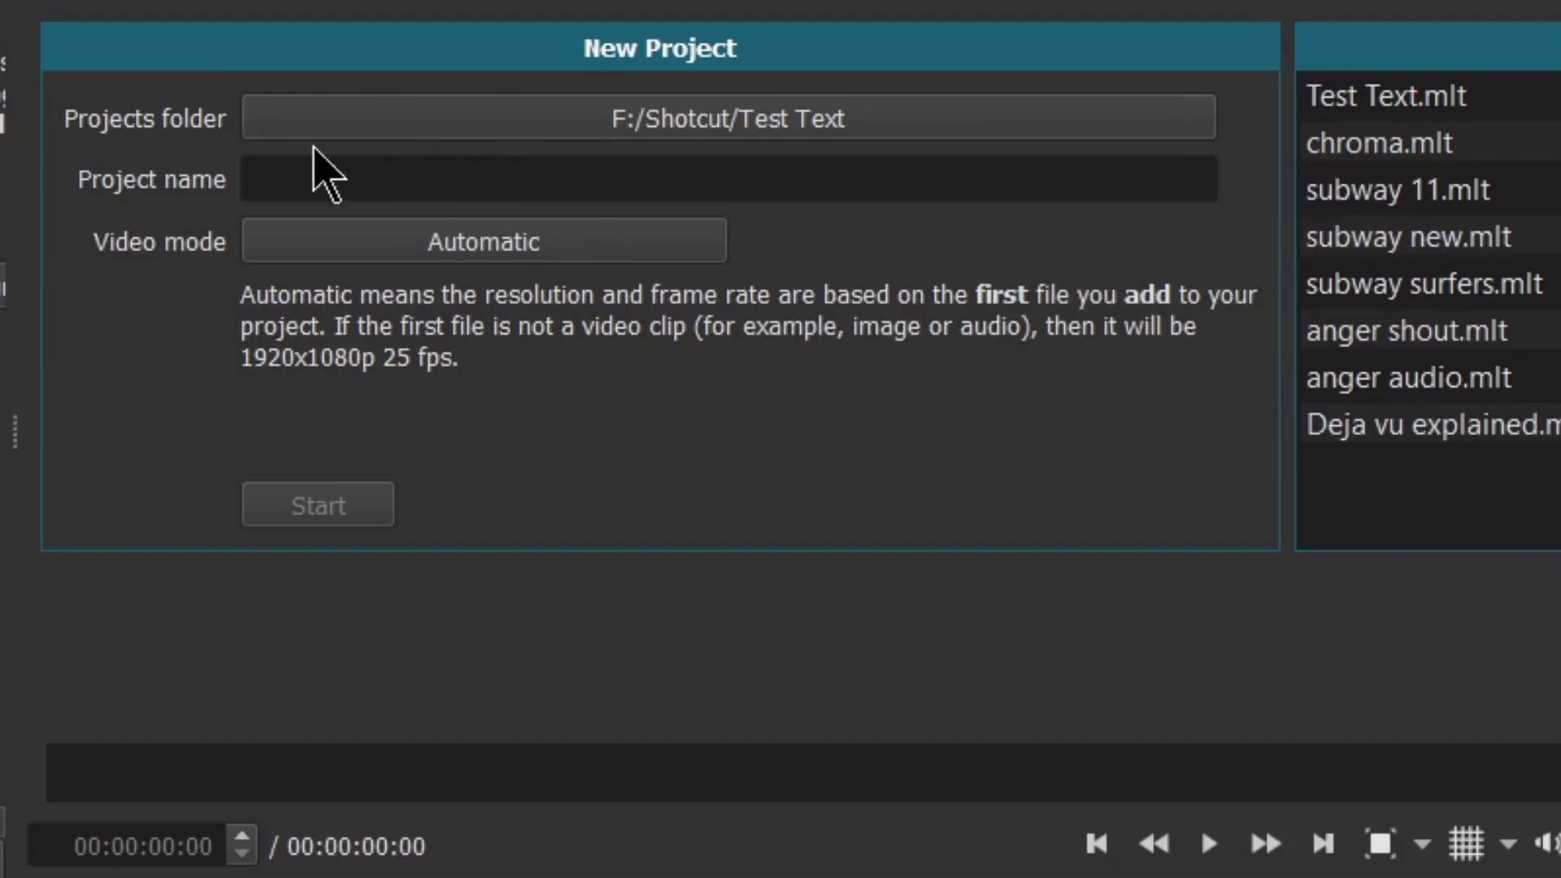
# Step: Keep the default projects folder, name the project 'Shotcut text' and leave video mode Automatic
pyautogui.click(586, 123)
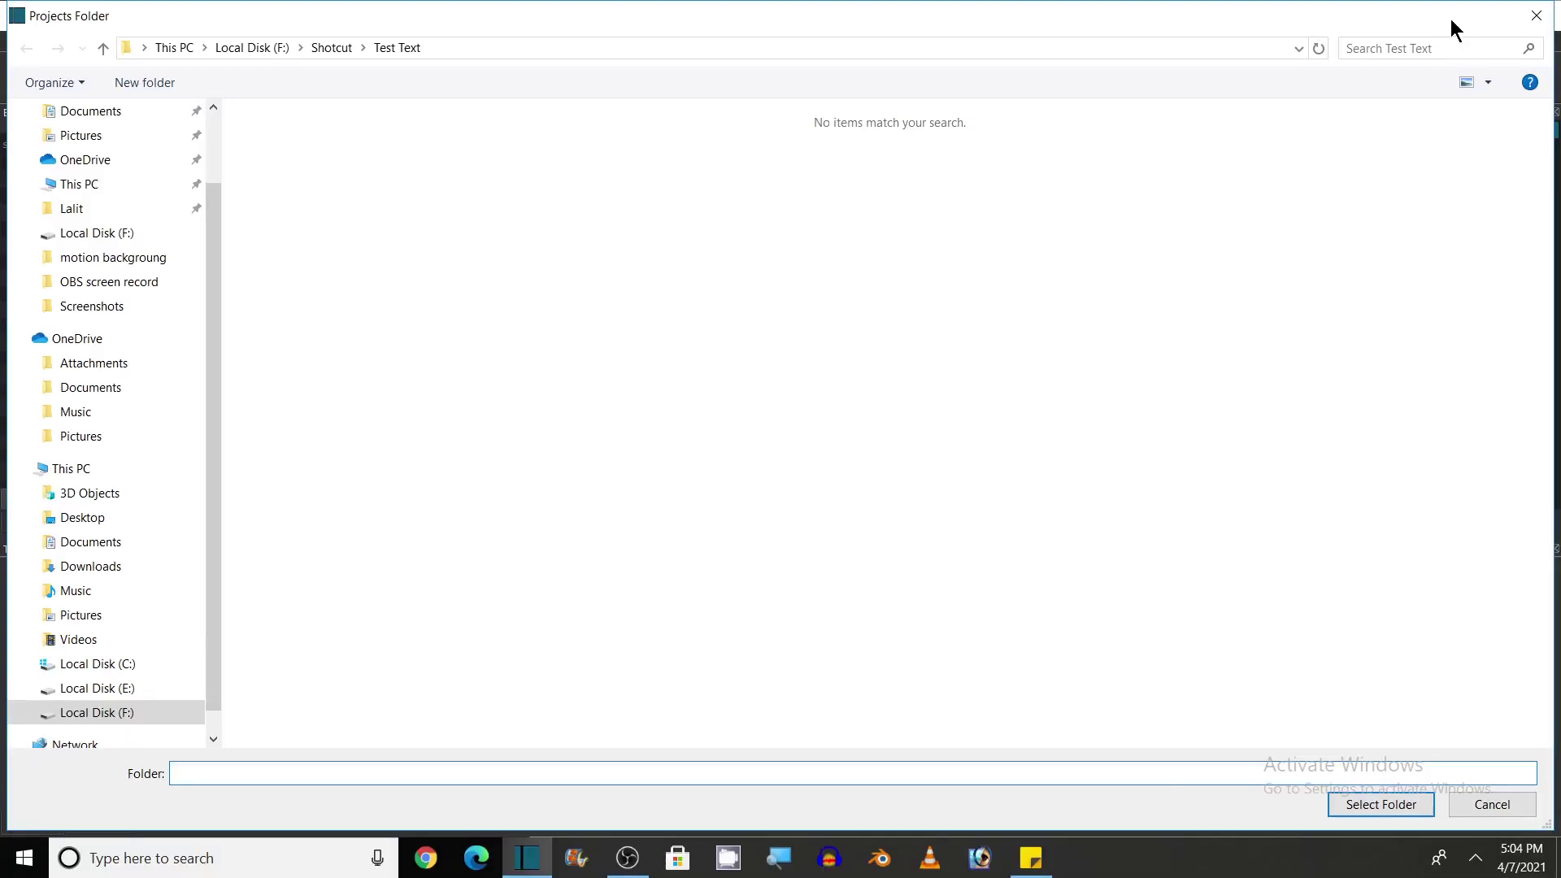
pyautogui.click(1535, 15)
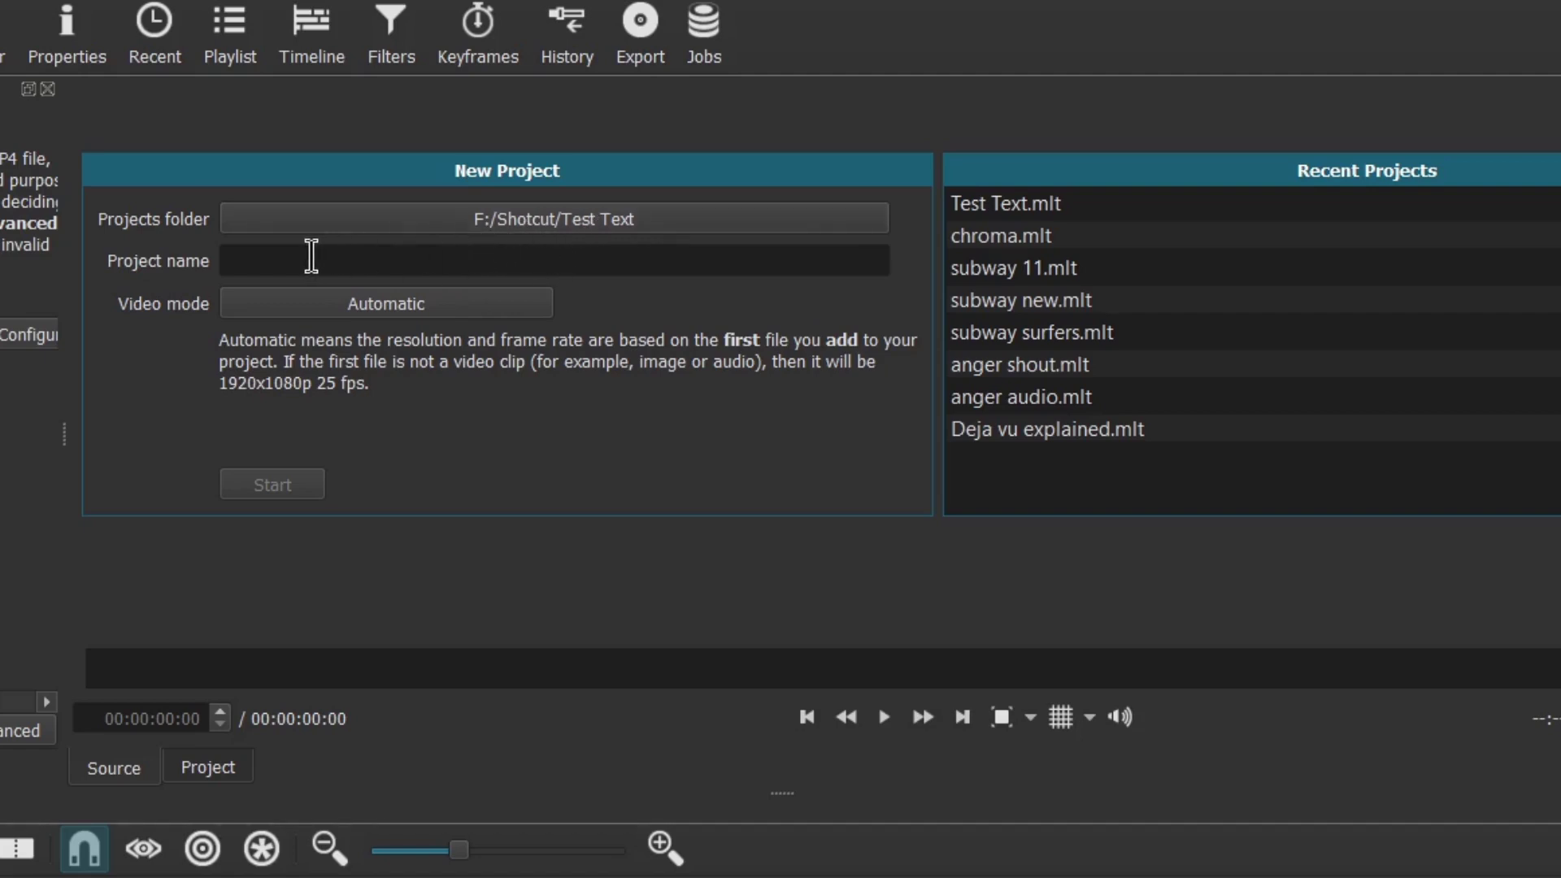
pyautogui.click(312, 258)
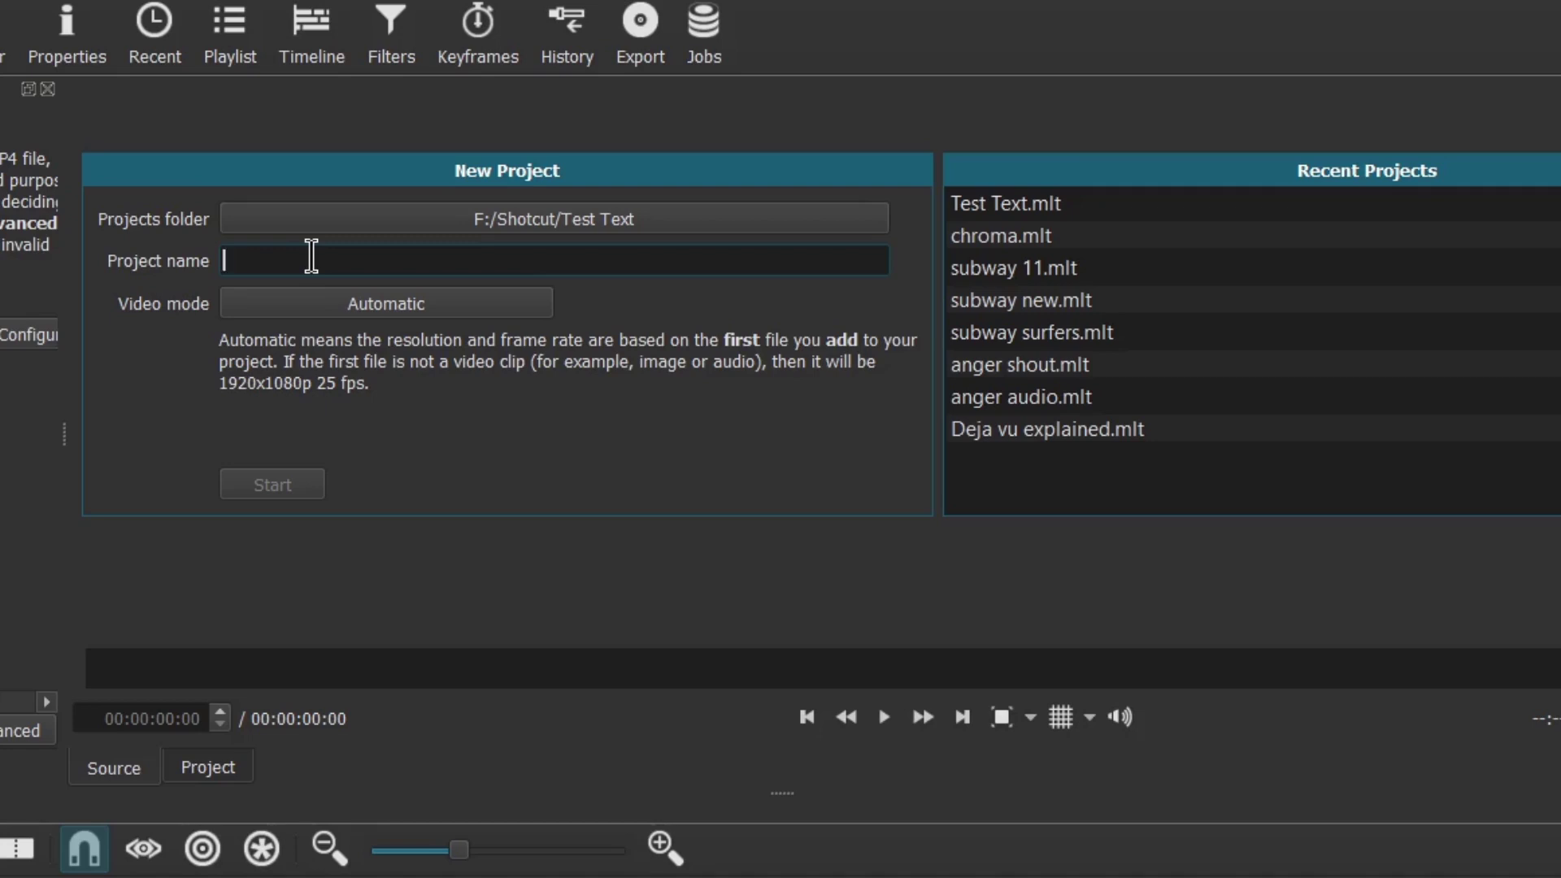
pyautogui.write('Shotcut tex')
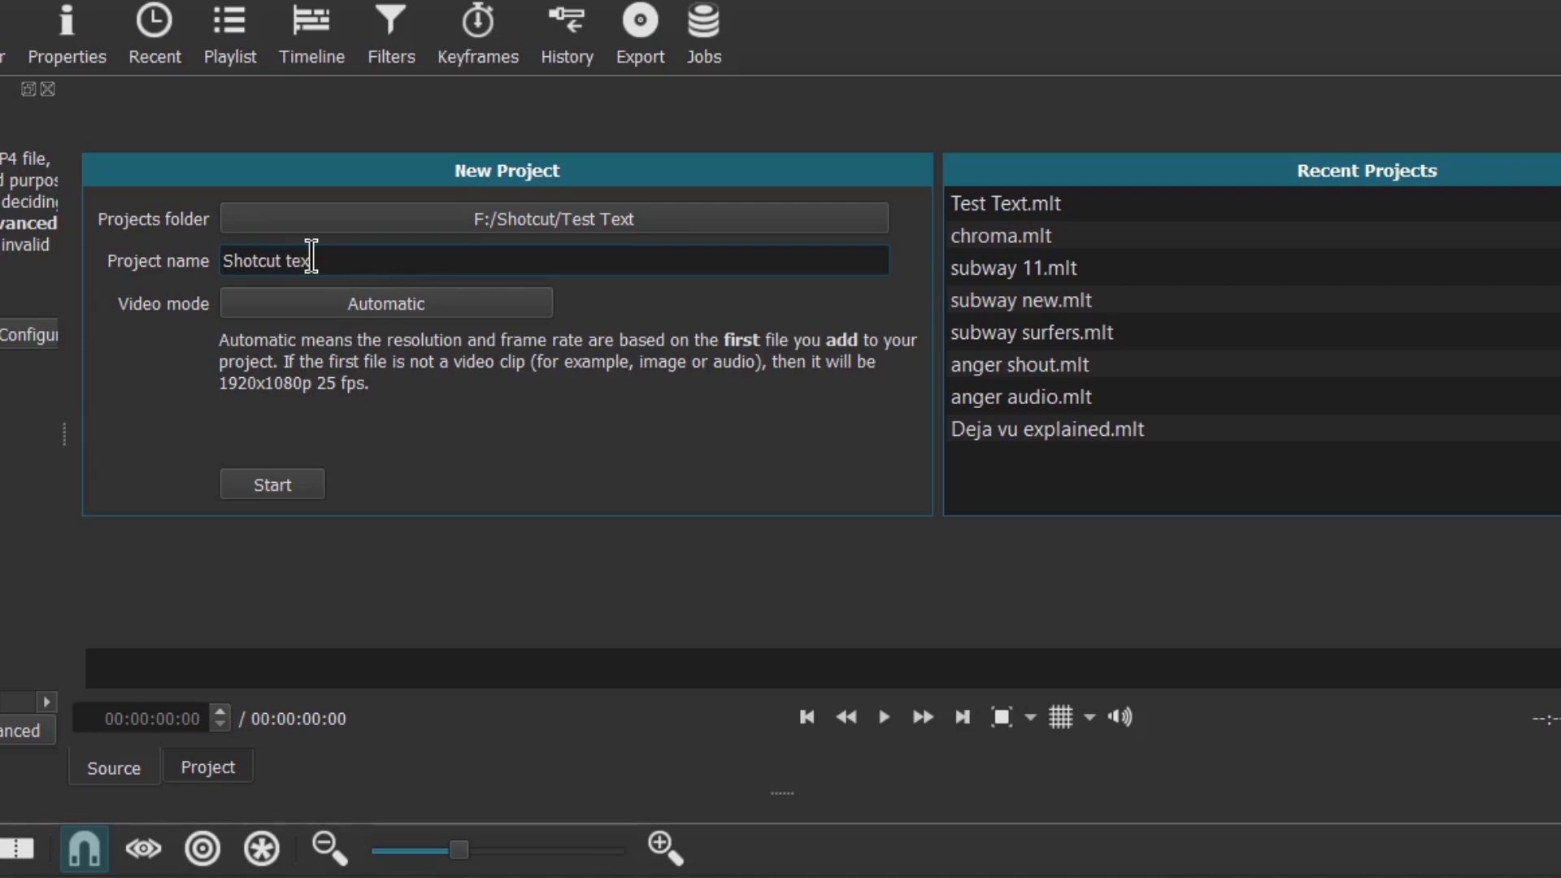
pyautogui.write('t')
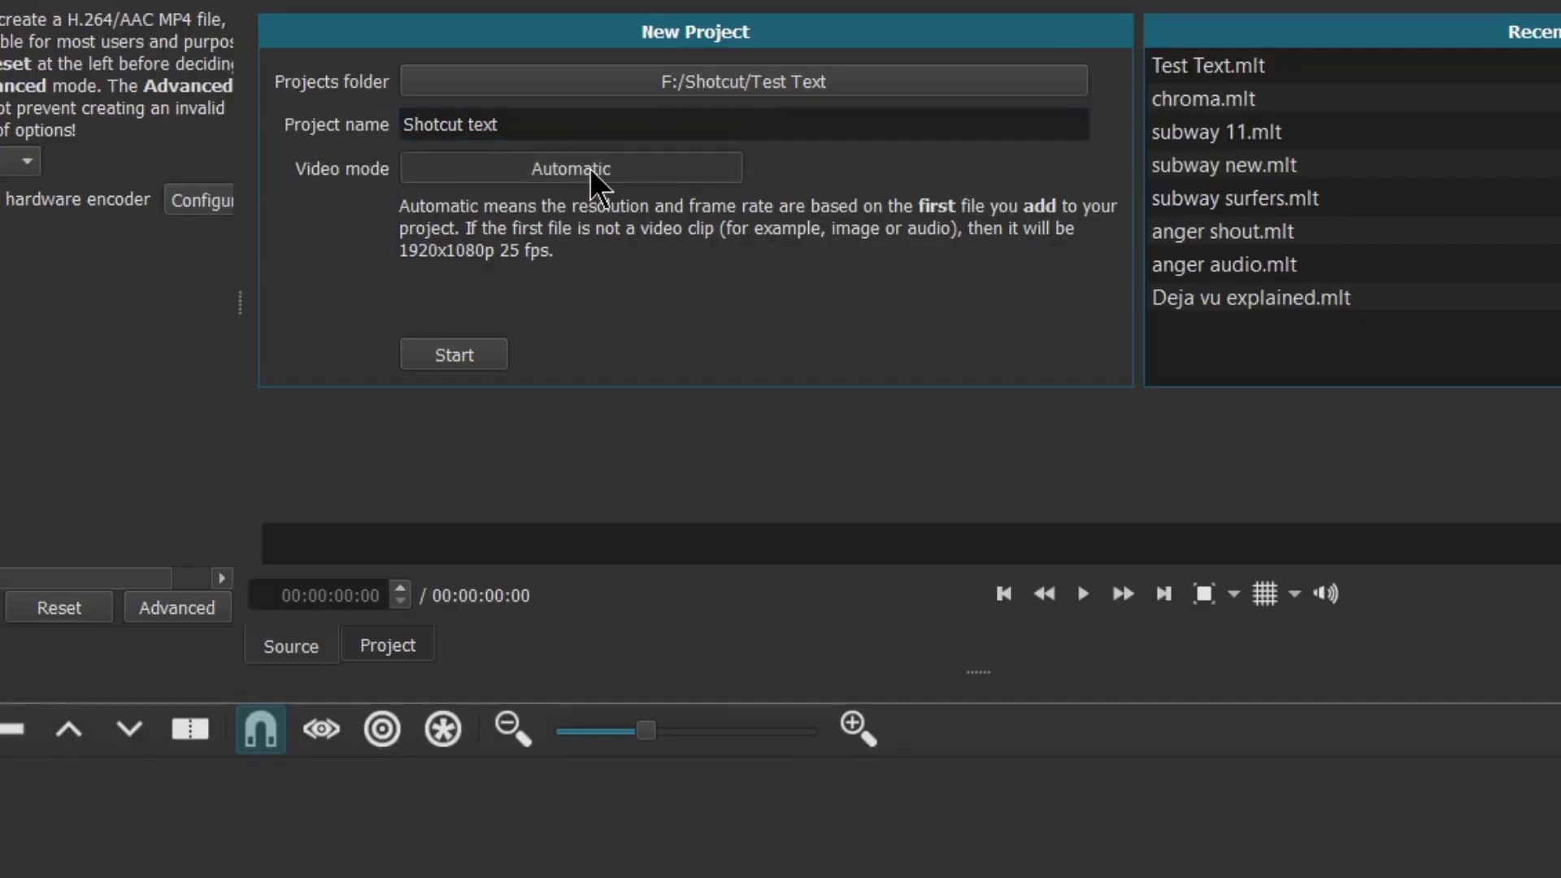
pyautogui.click(591, 170)
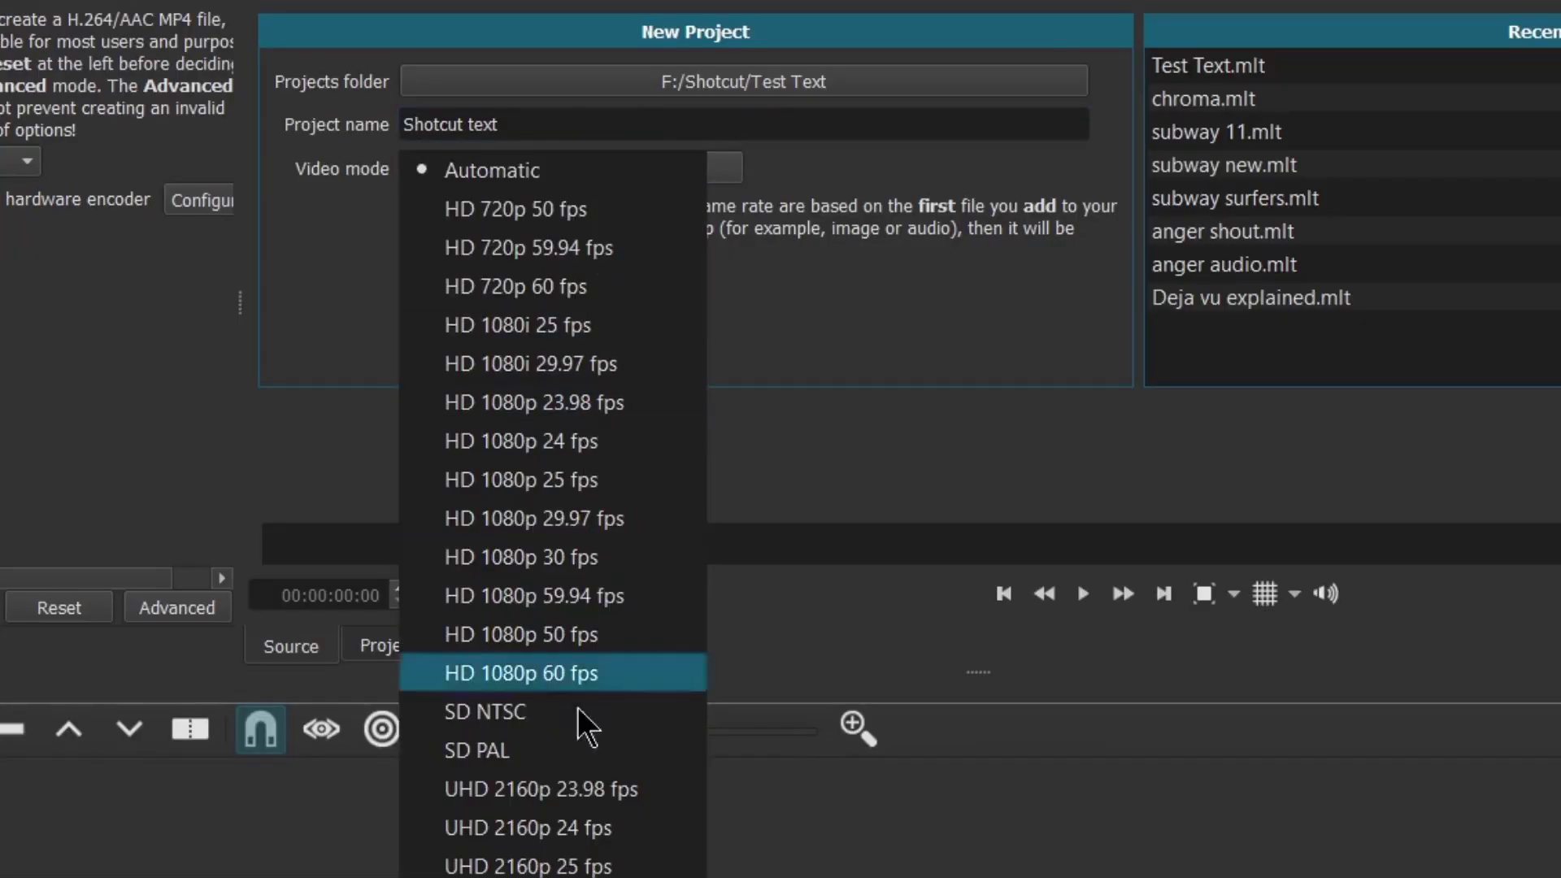
pyautogui.click(835, 340)
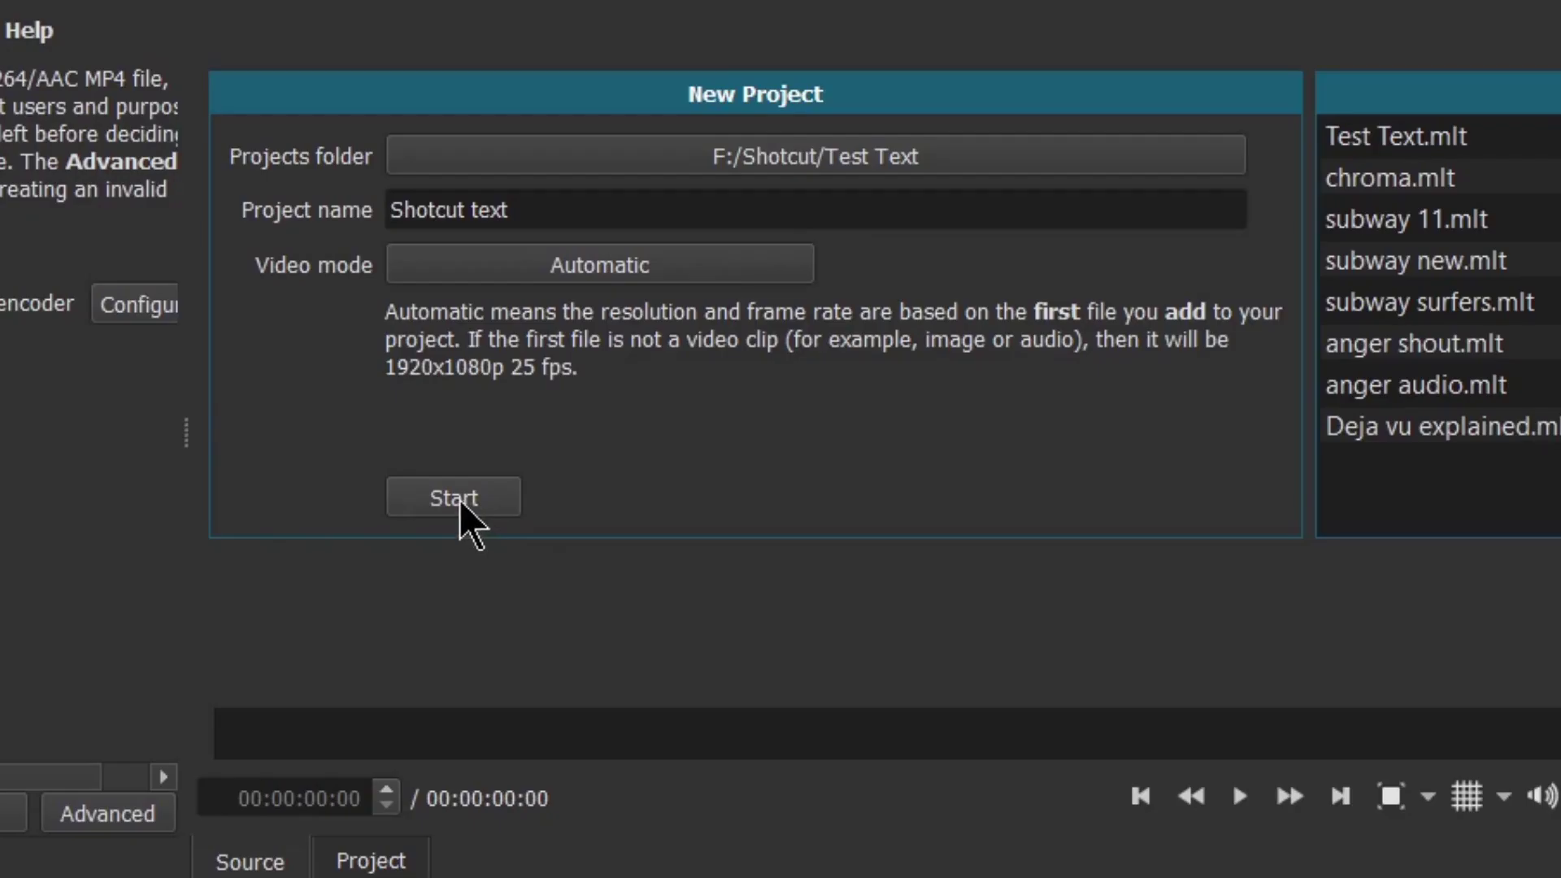
# Step: Start the 'Shotcut text' project and open Girl - 41126.mp4 from Downloads in the player
pyautogui.click(460, 500)
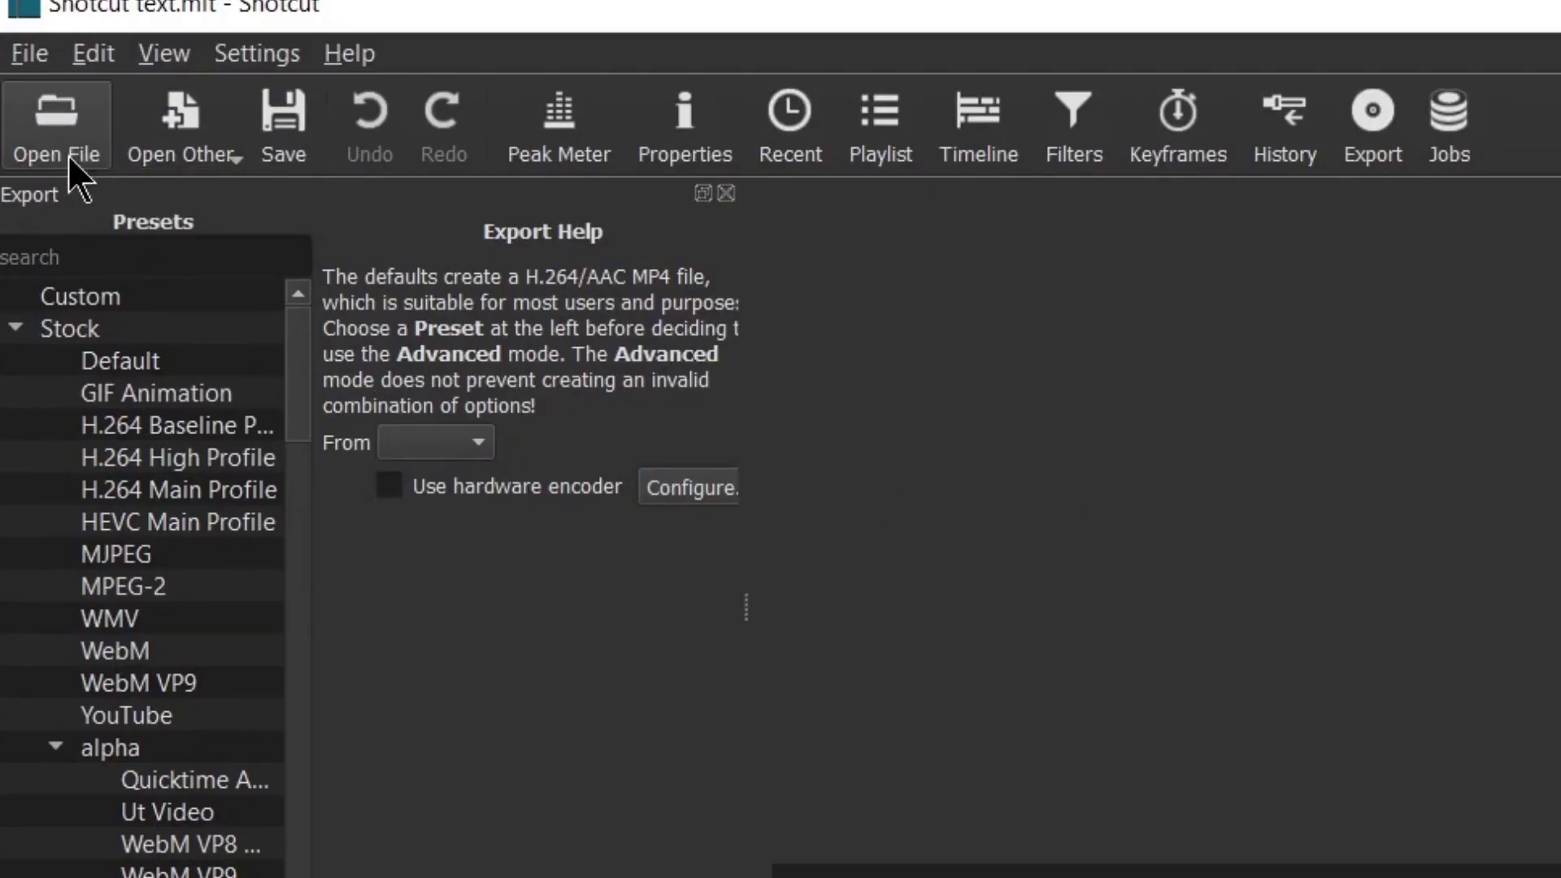
pyautogui.click(47, 127)
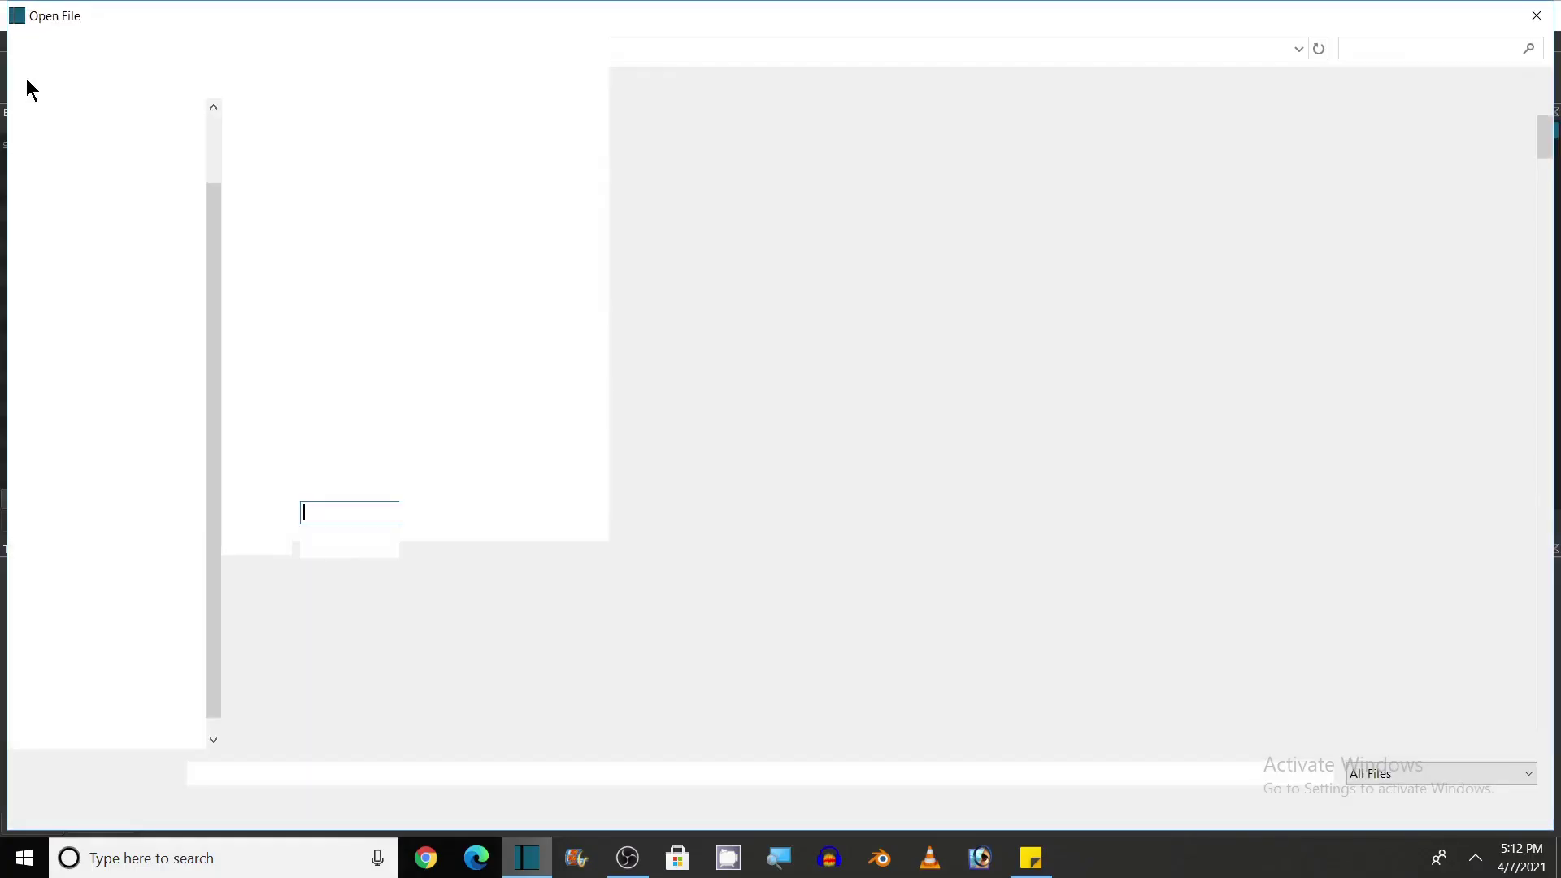
pyautogui.scroll(-1, 210, 195)
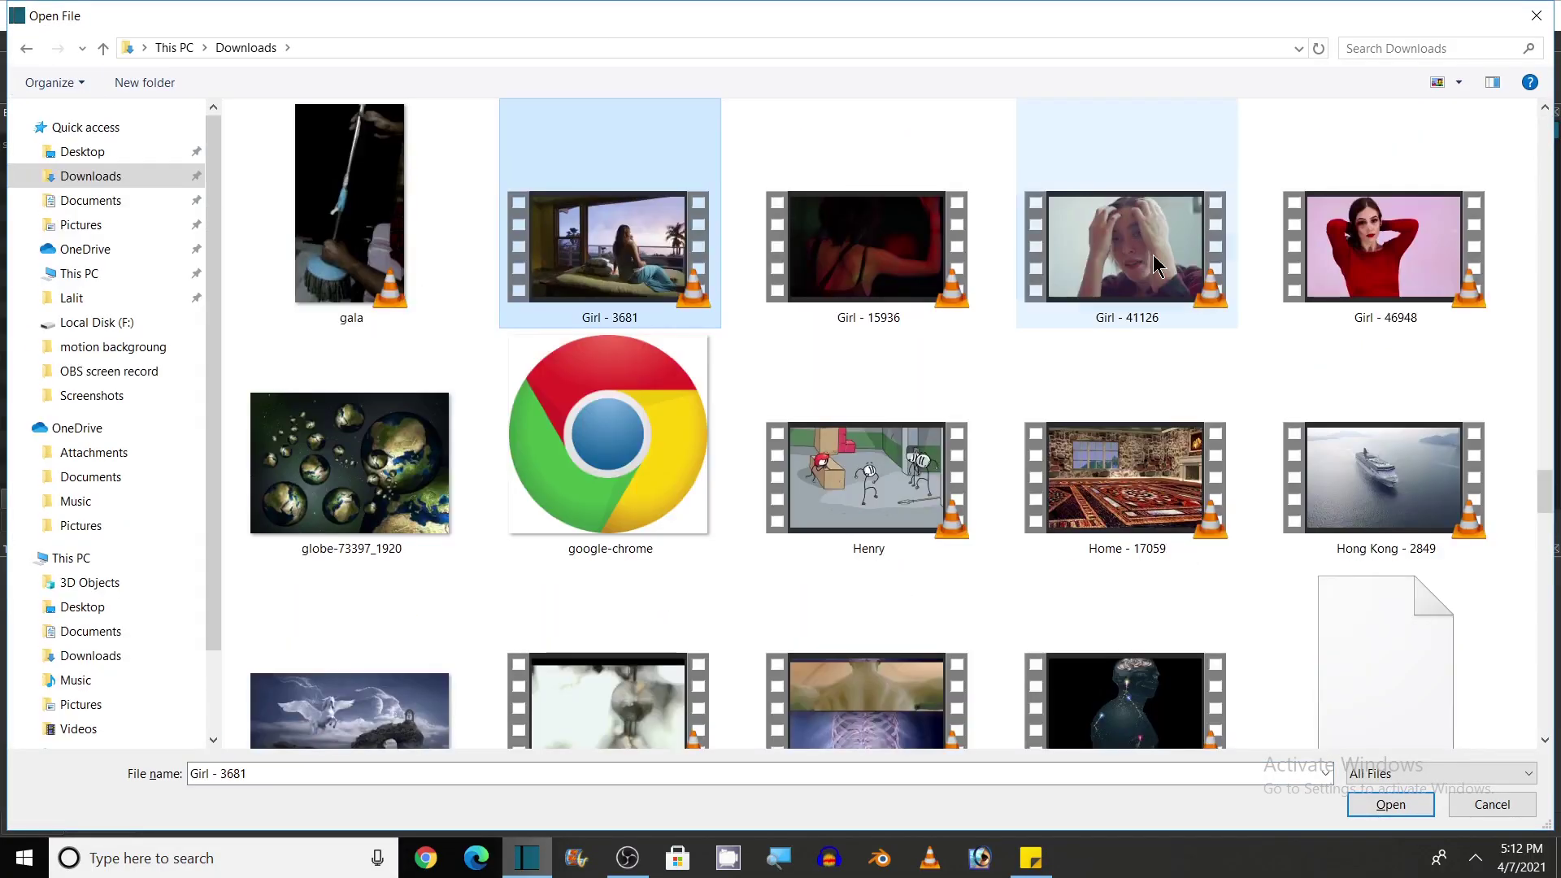
pyautogui.click(1157, 264)
pyautogui.doubleClick(1097, 314)
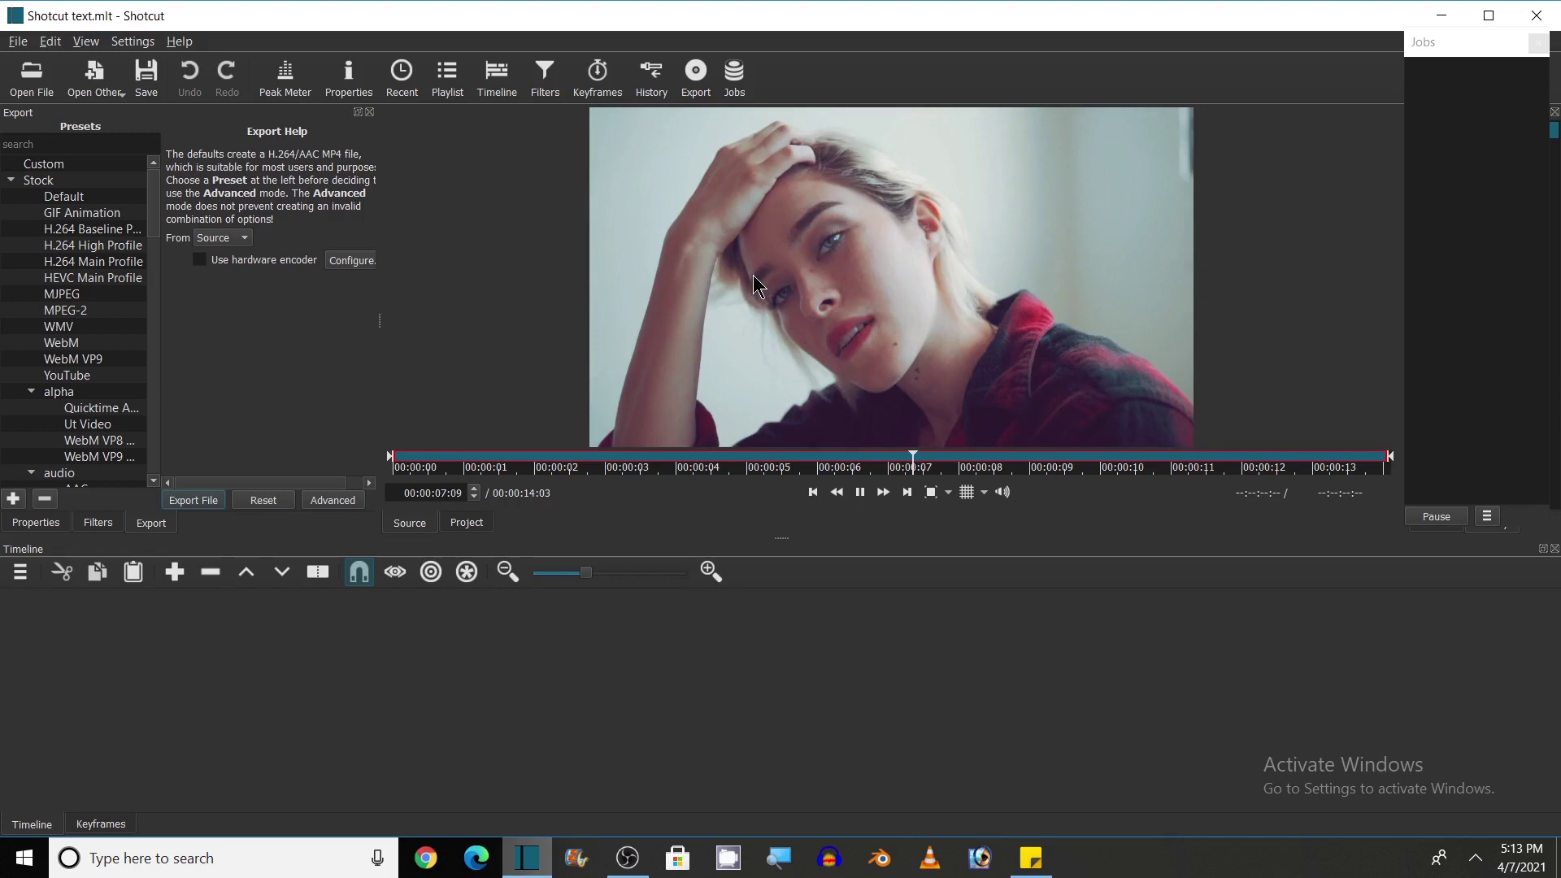
# Step: Drag the Girl - 41126.mp4 clip onto the V1 track and zoom the timeline in
pyautogui.moveTo(714, 338); pyautogui.dragTo(40, 675)
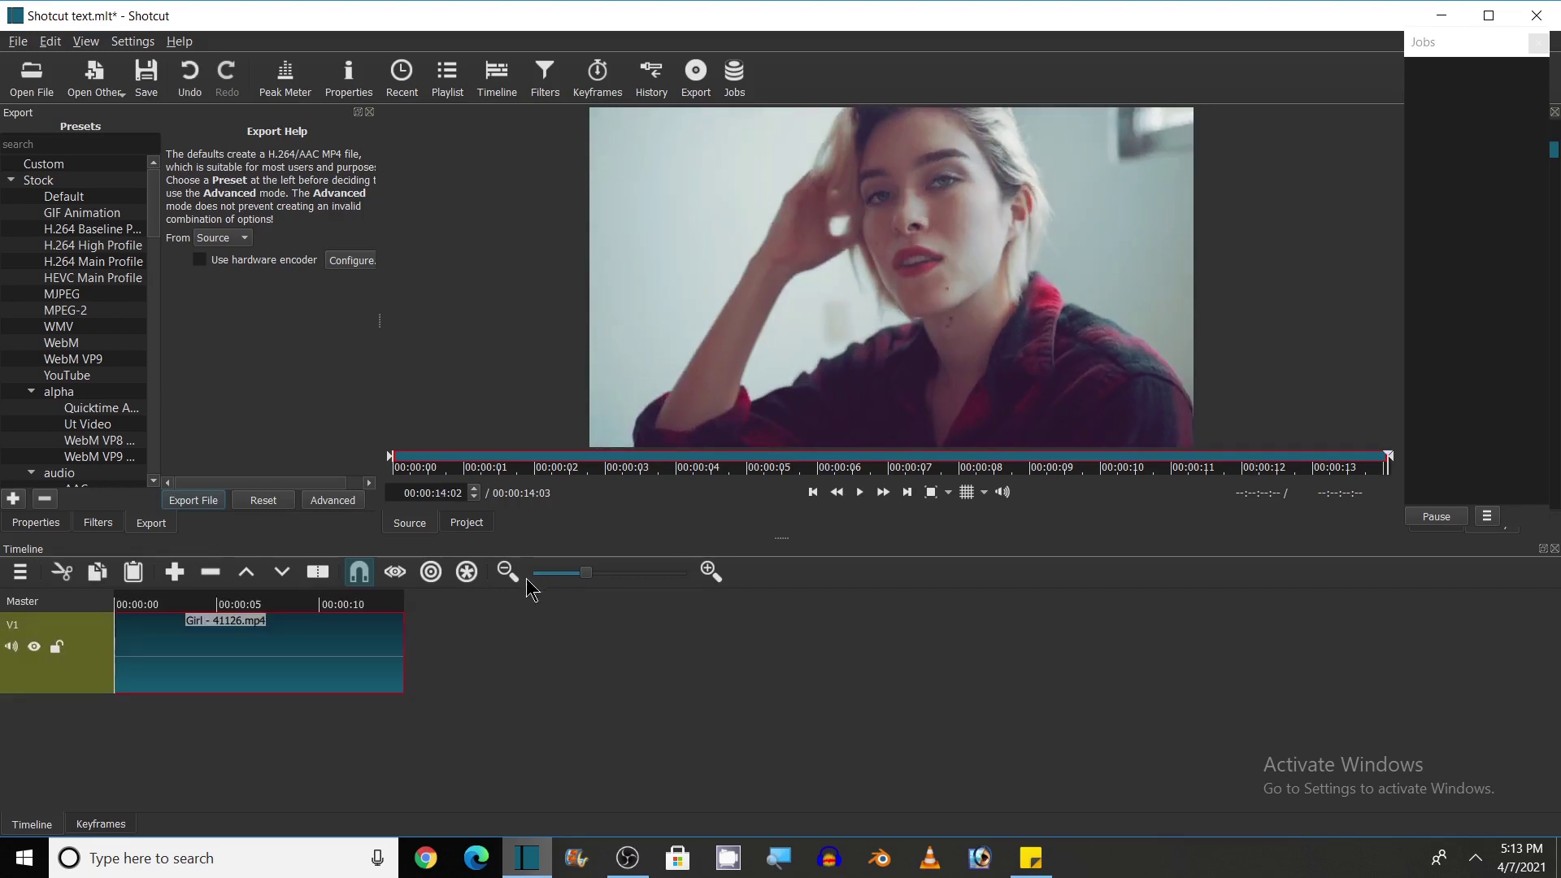
pyautogui.click(710, 572)
pyautogui.click(708, 572)
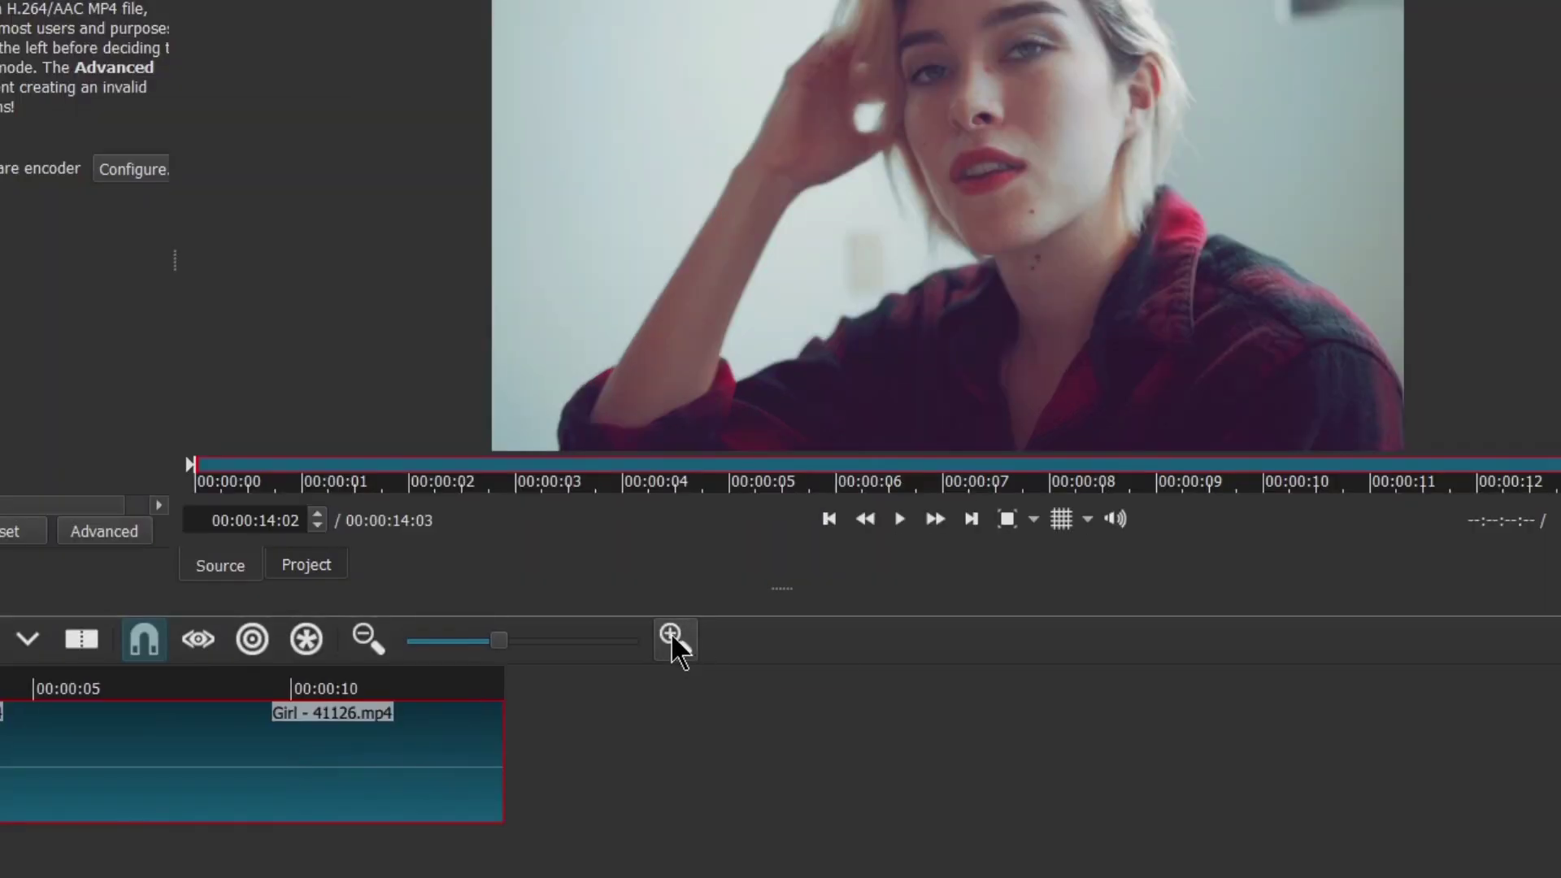
pyautogui.click(671, 634)
pyautogui.click(673, 636)
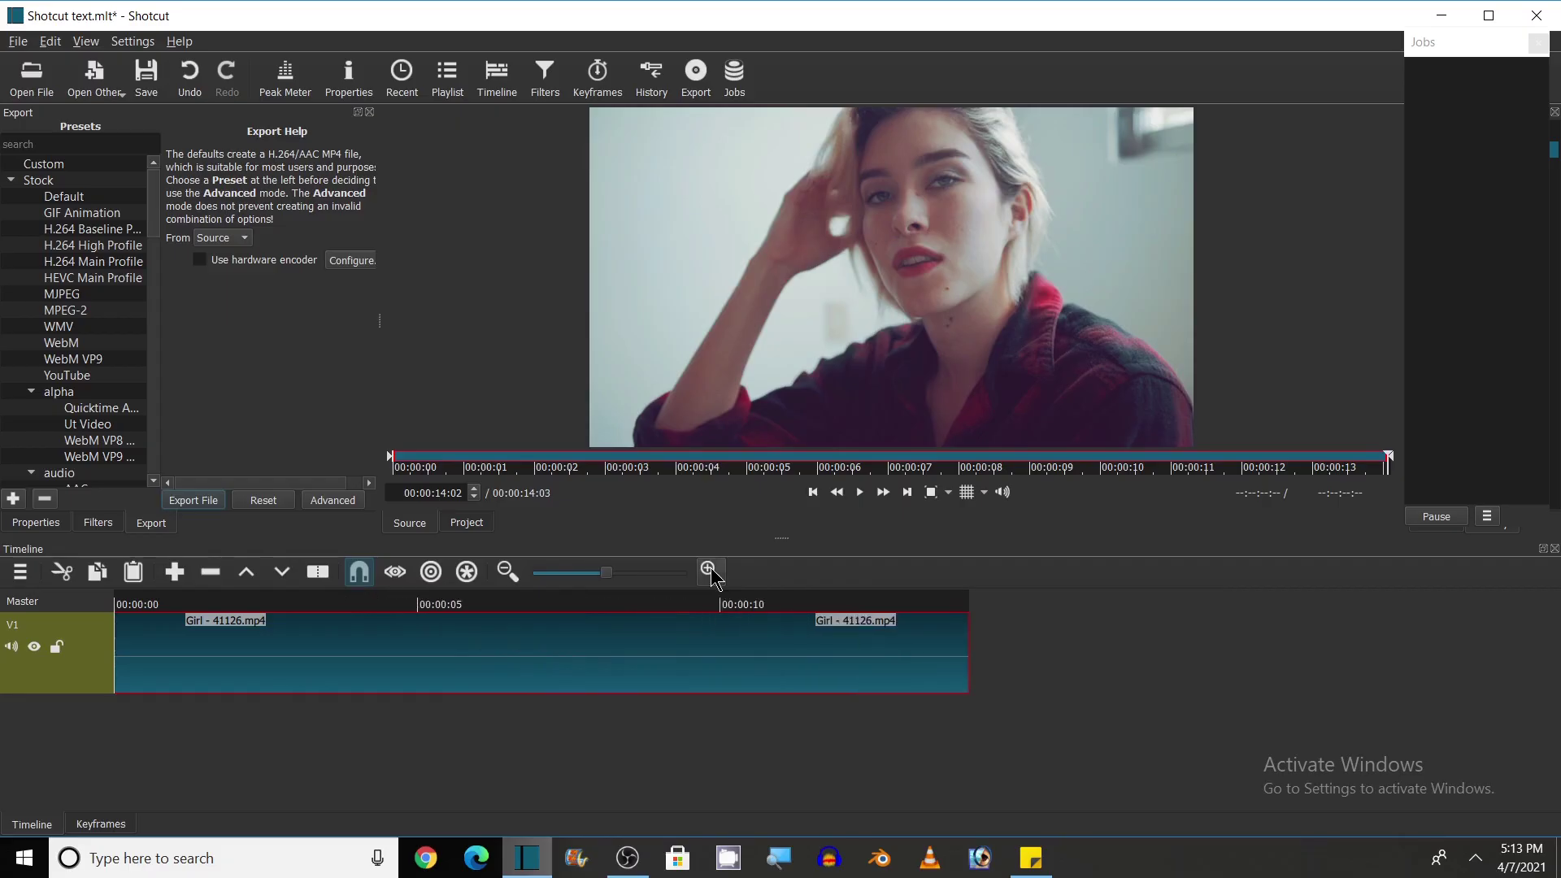
pyautogui.click(709, 573)
pyautogui.click(710, 573)
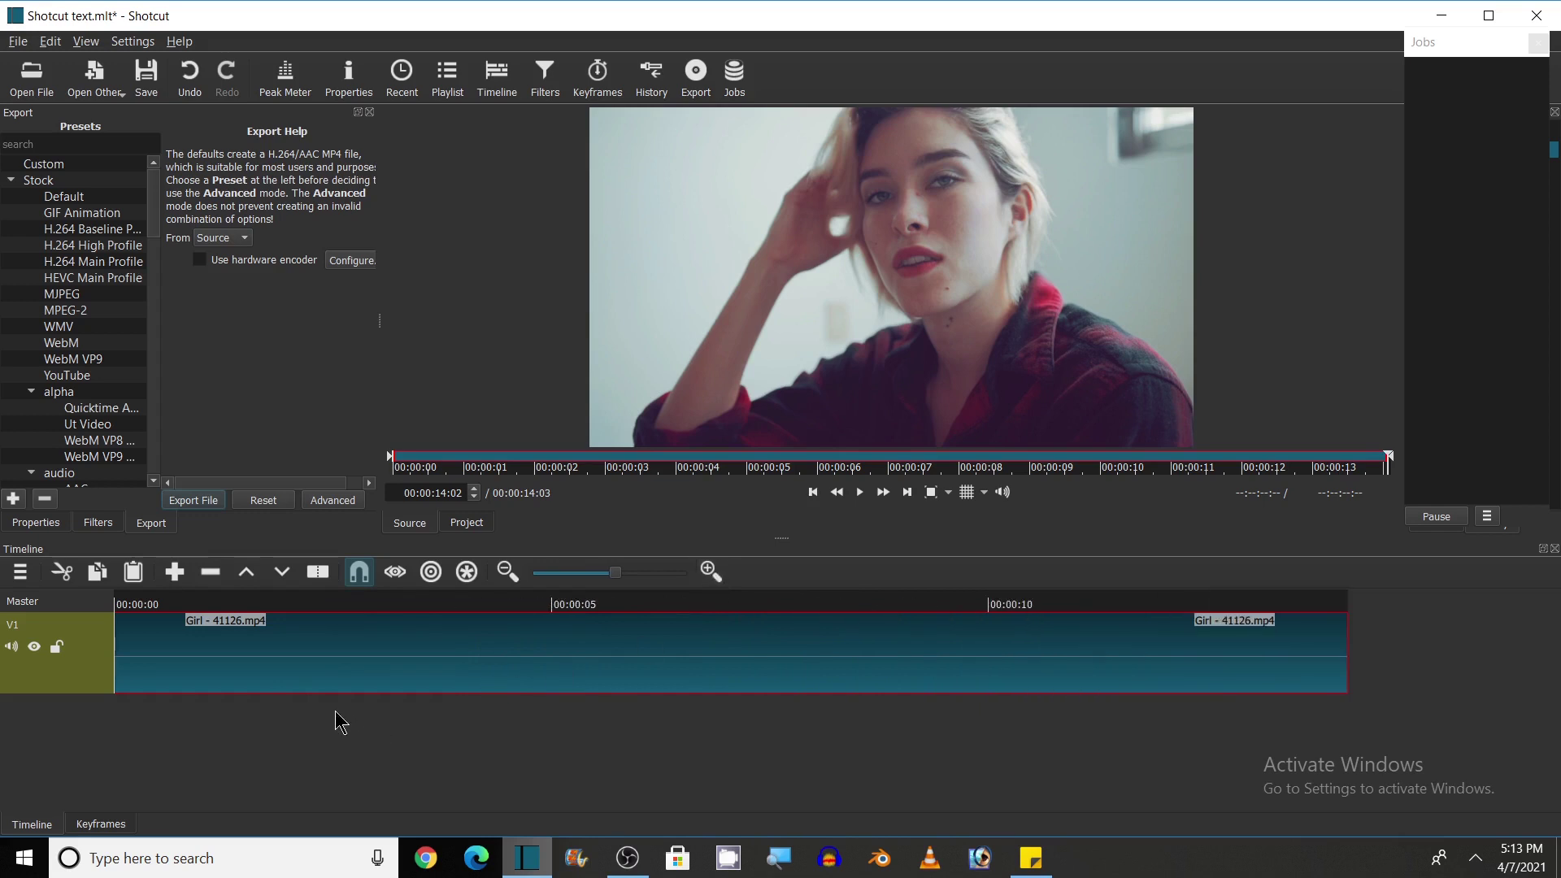
# Step: Place the playhead at 00:00:03:09 and select the clip there
pyautogui.click(435, 722)
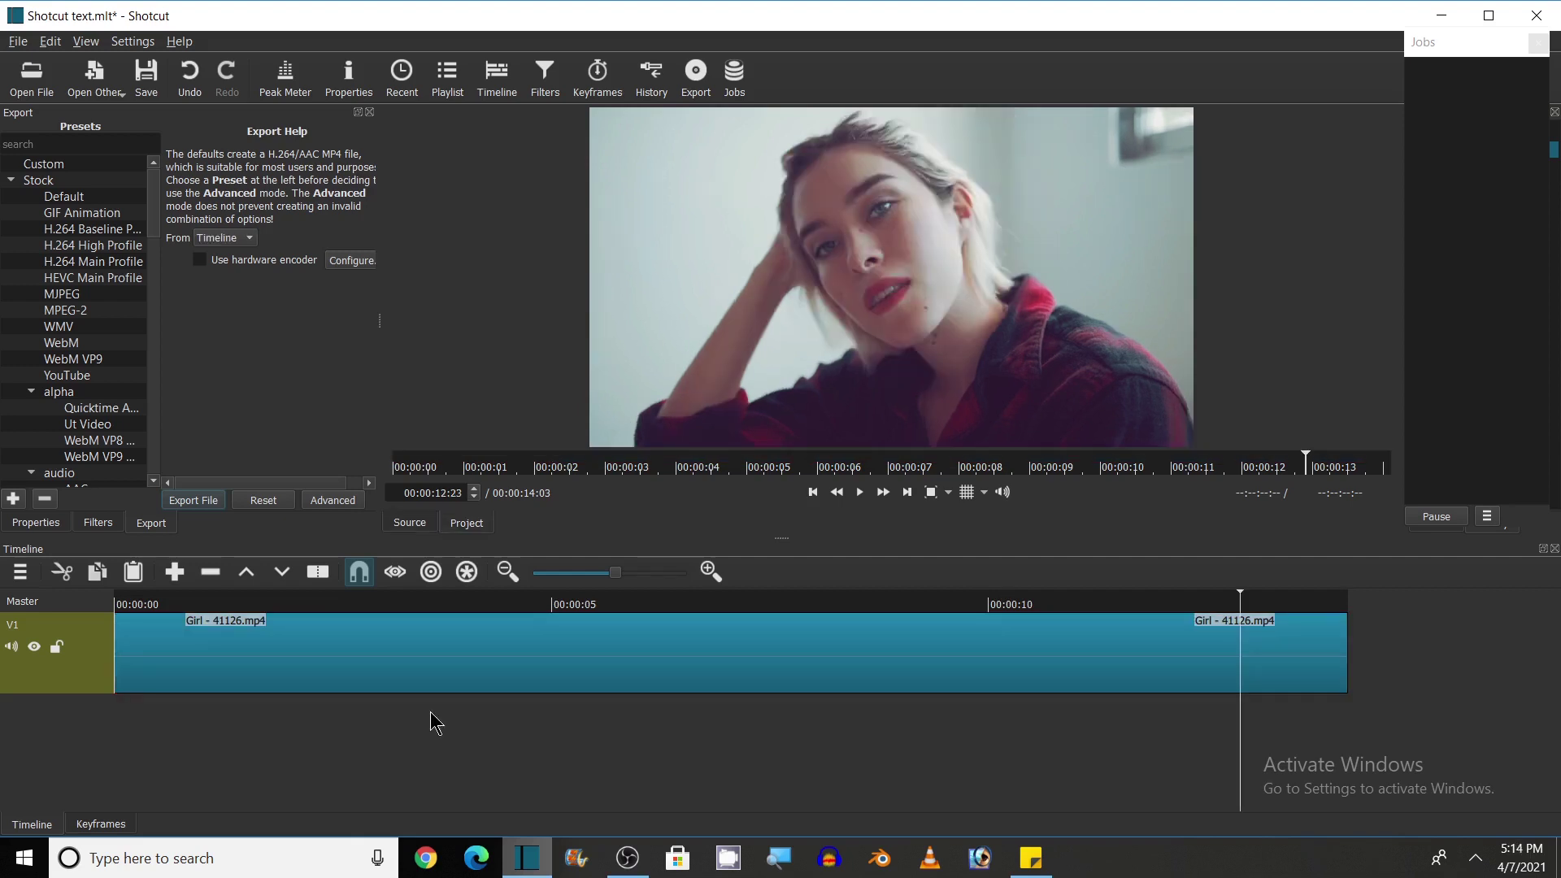
pyautogui.click(432, 713)
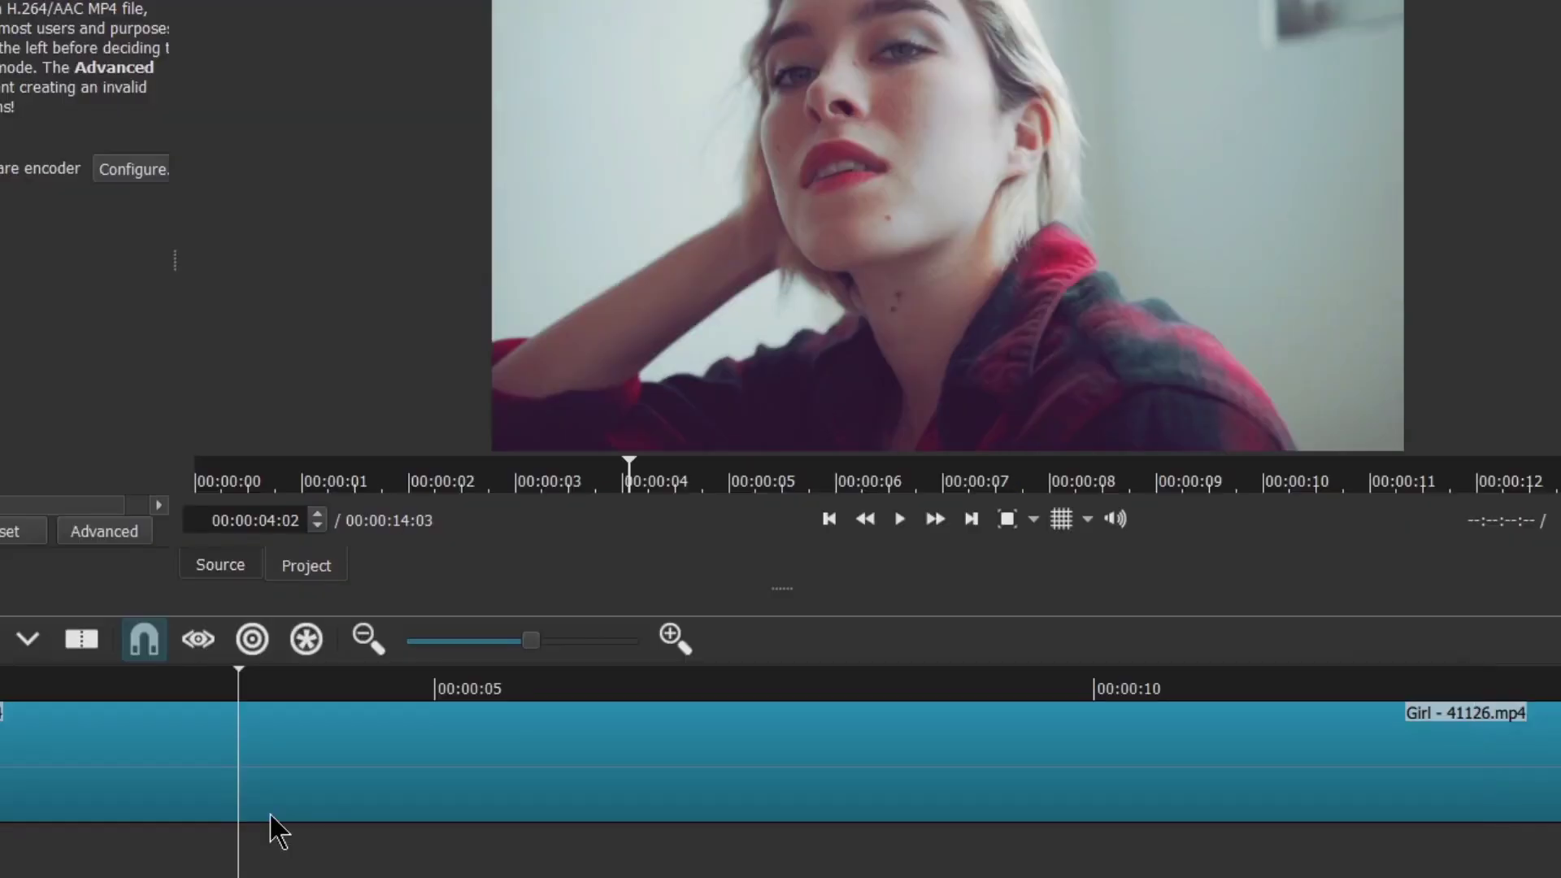
pyautogui.click(217, 805)
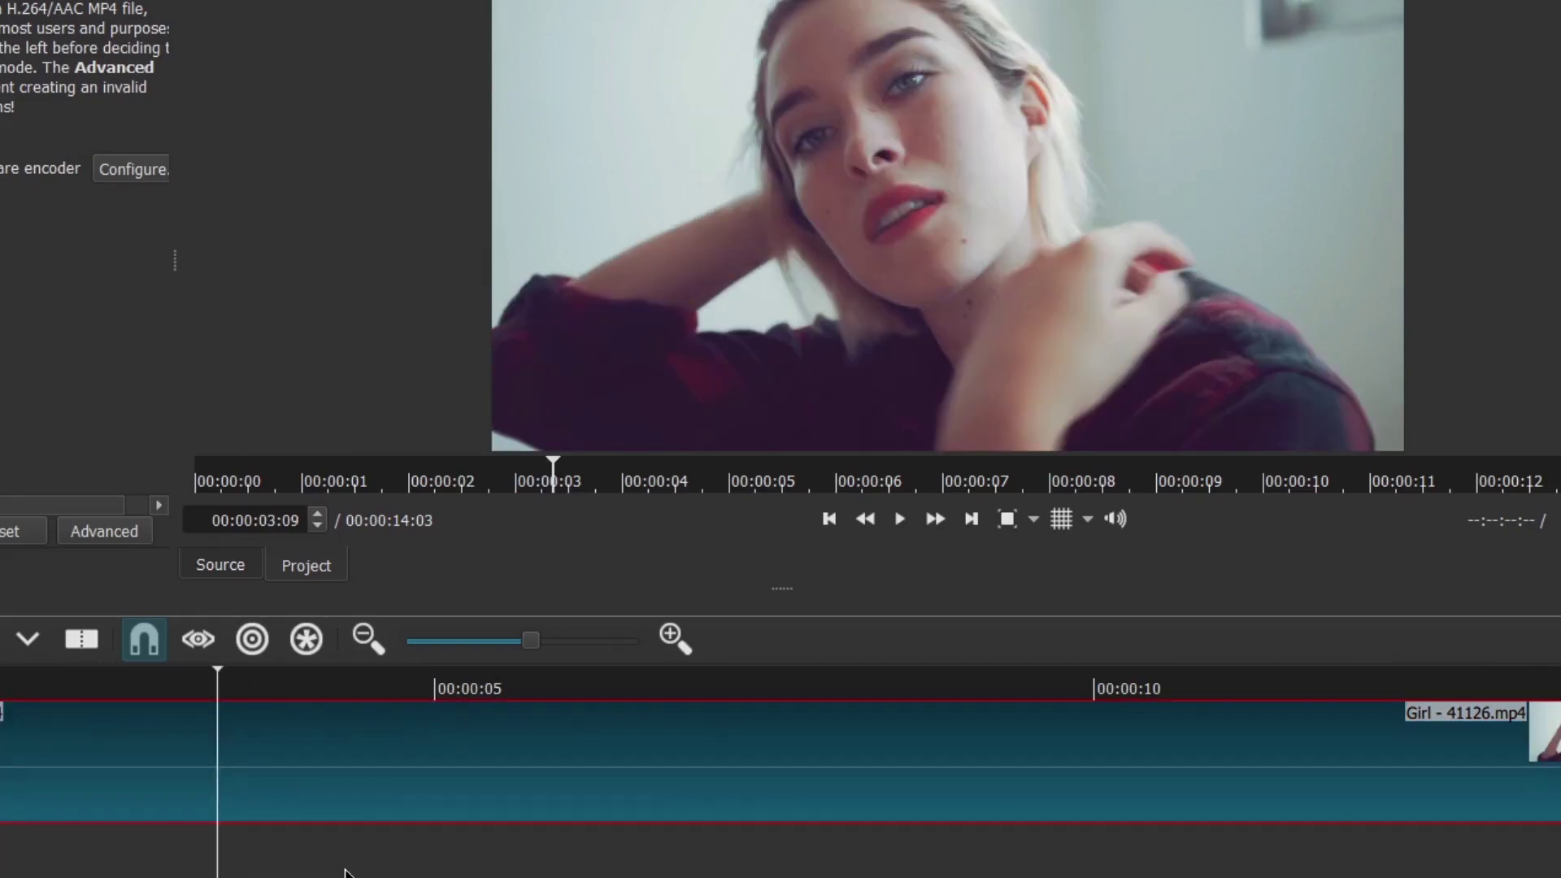
# Step: Split the Girl clip at 00:00:03:09 and play from the cut point
pyautogui.press('s')
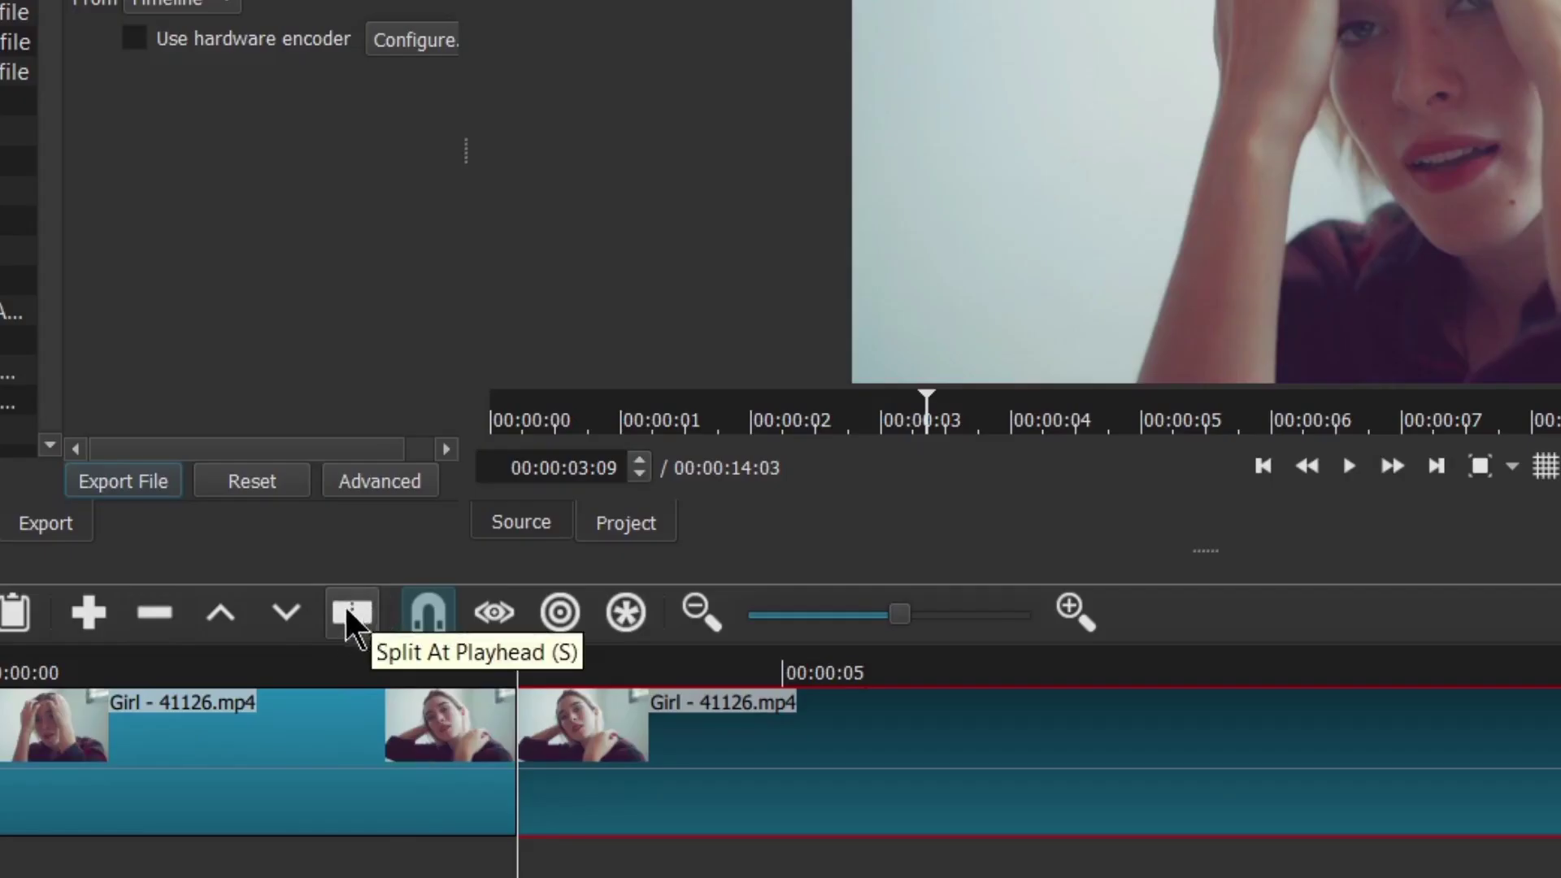
pyautogui.press('Left')
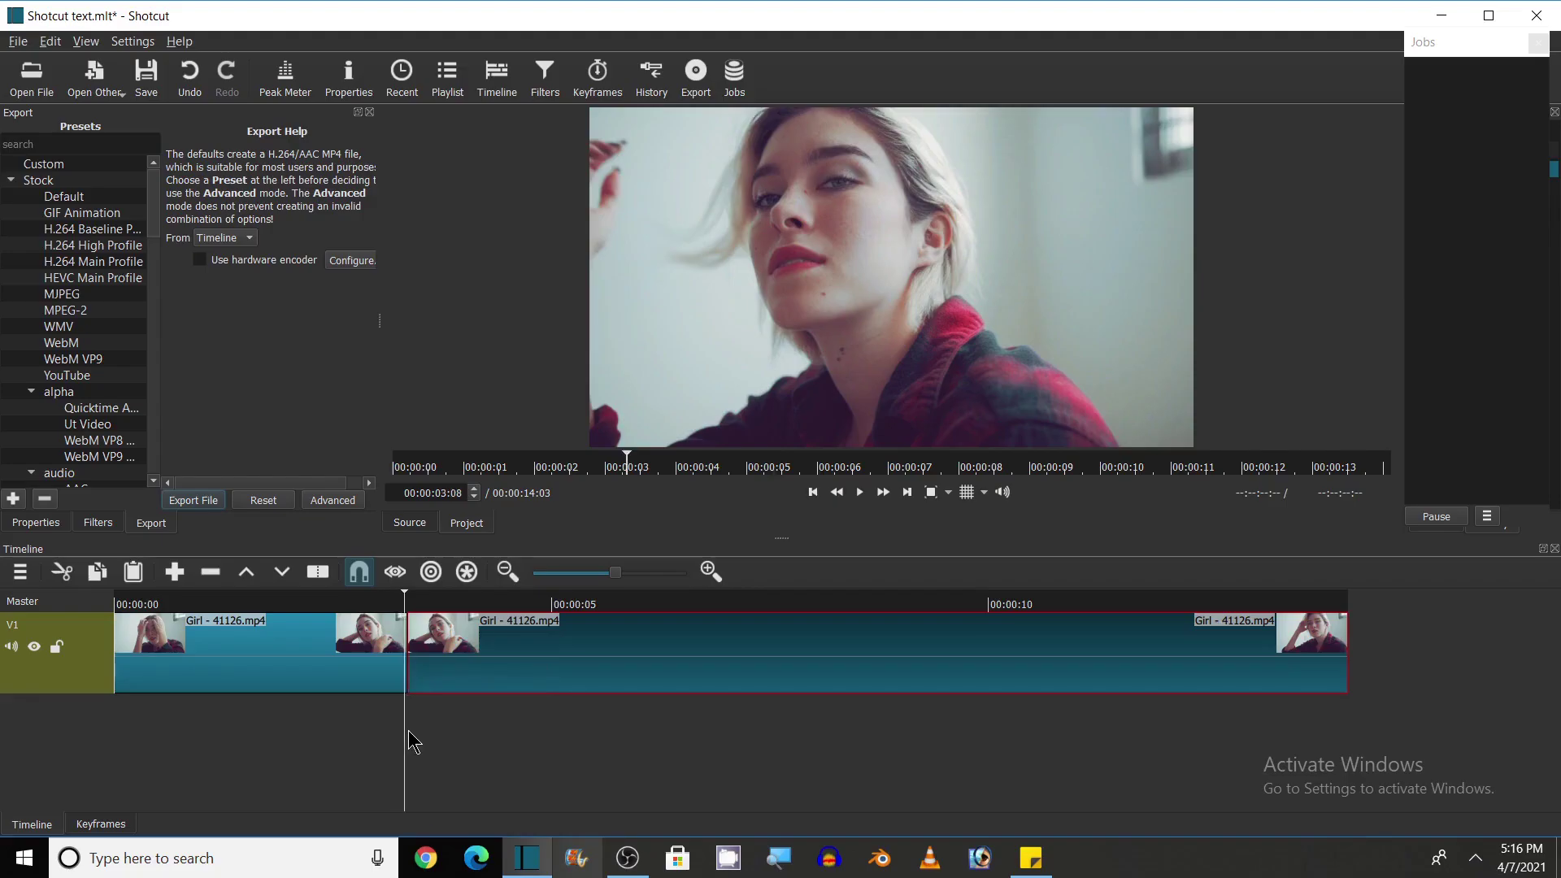
pyautogui.press('Right')
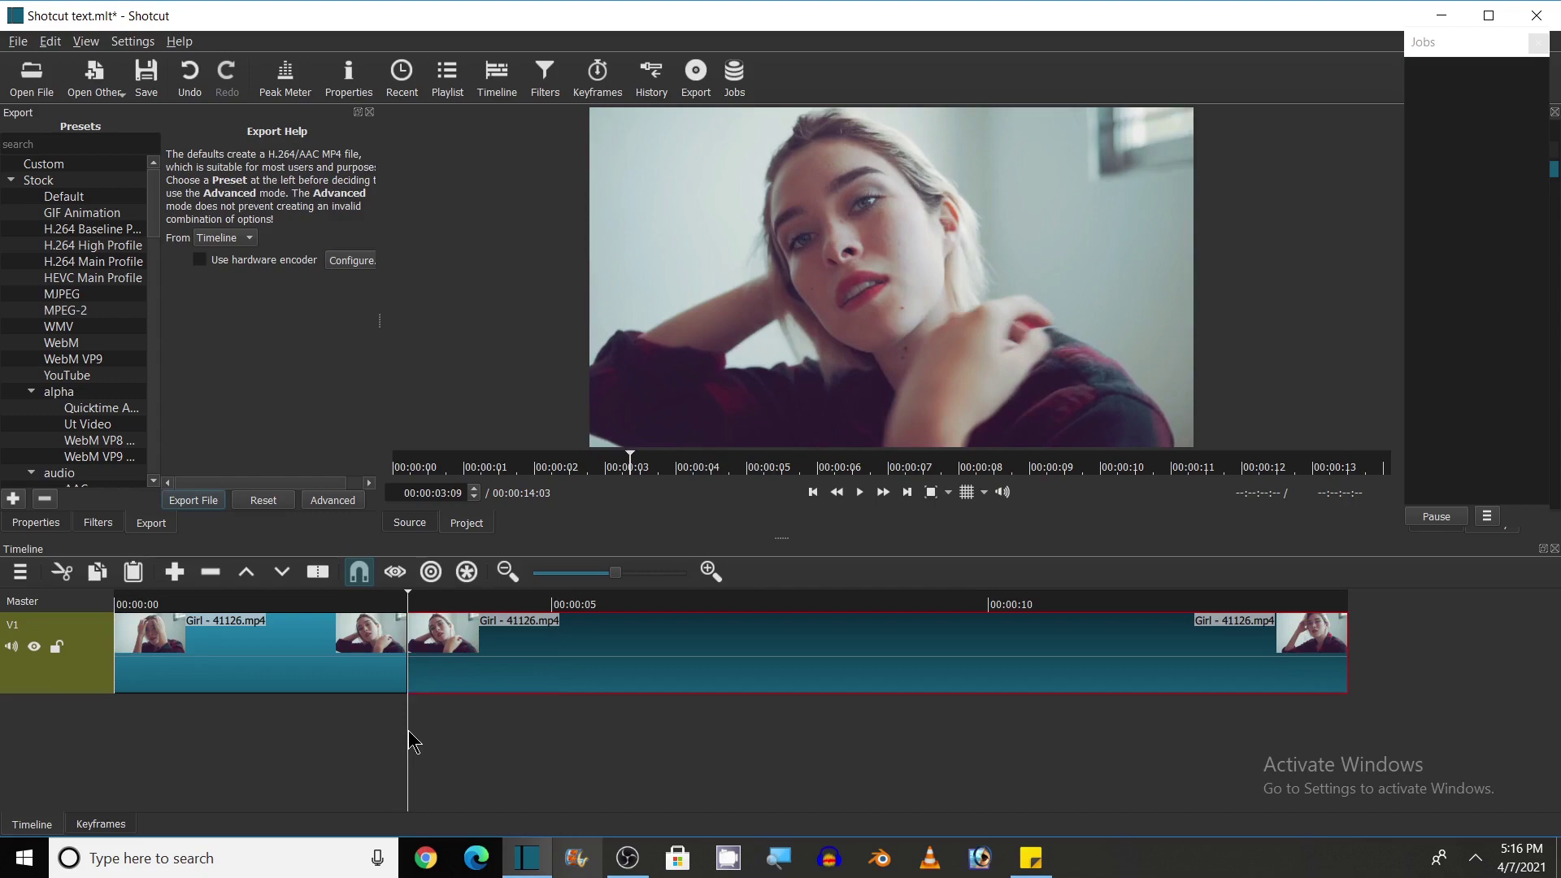
pyautogui.press('space')
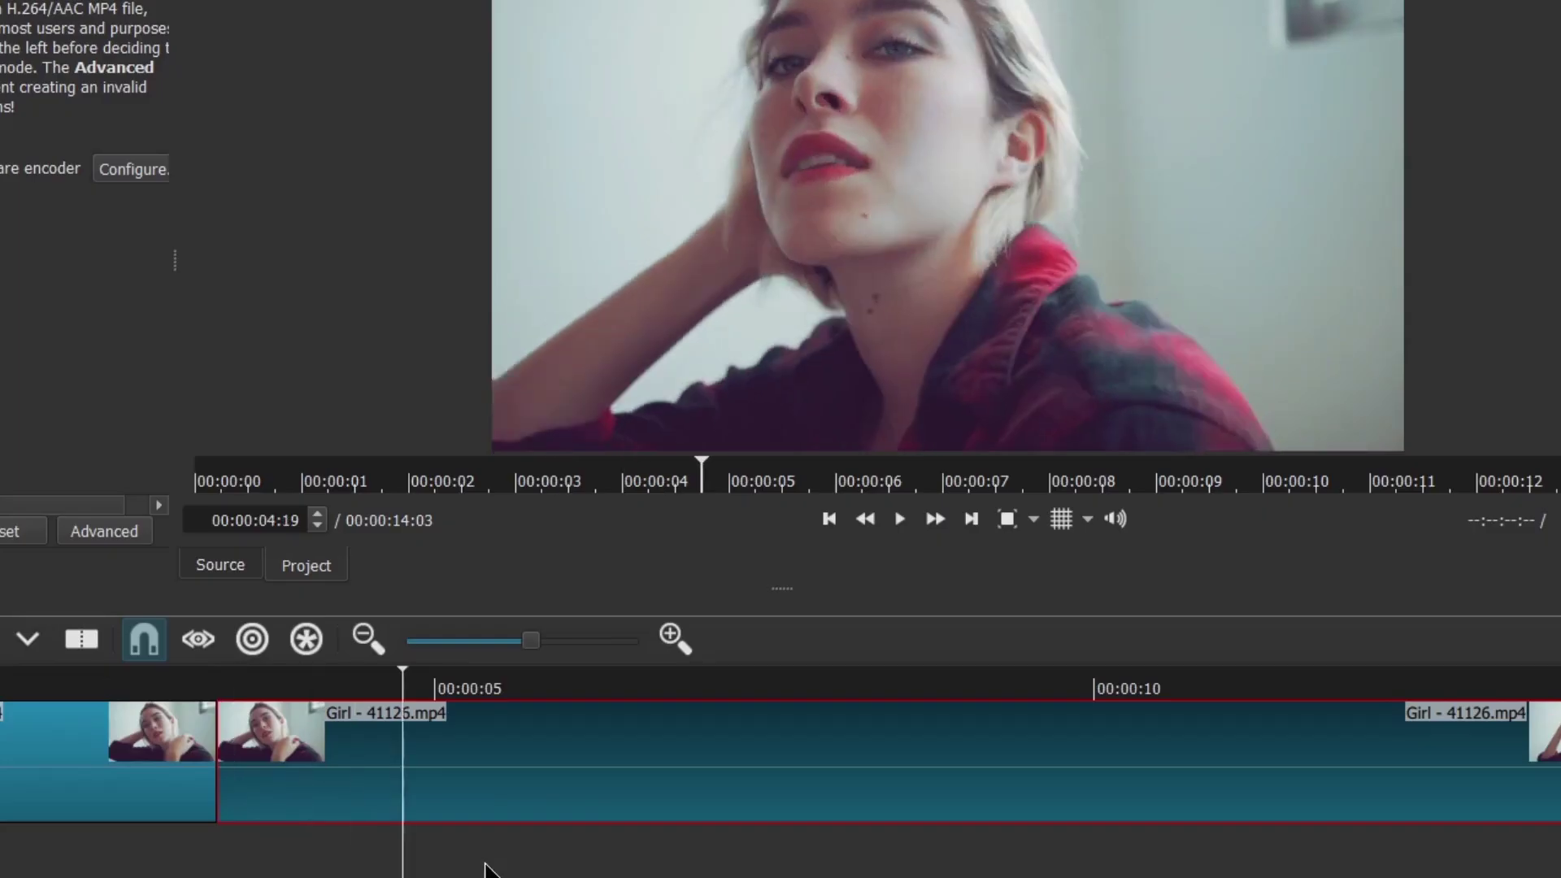
# Step: Make a second cut around 00:00:06:21 and select the middle clip
pyautogui.moveTo(561, 865); pyautogui.dragTo(676, 866)
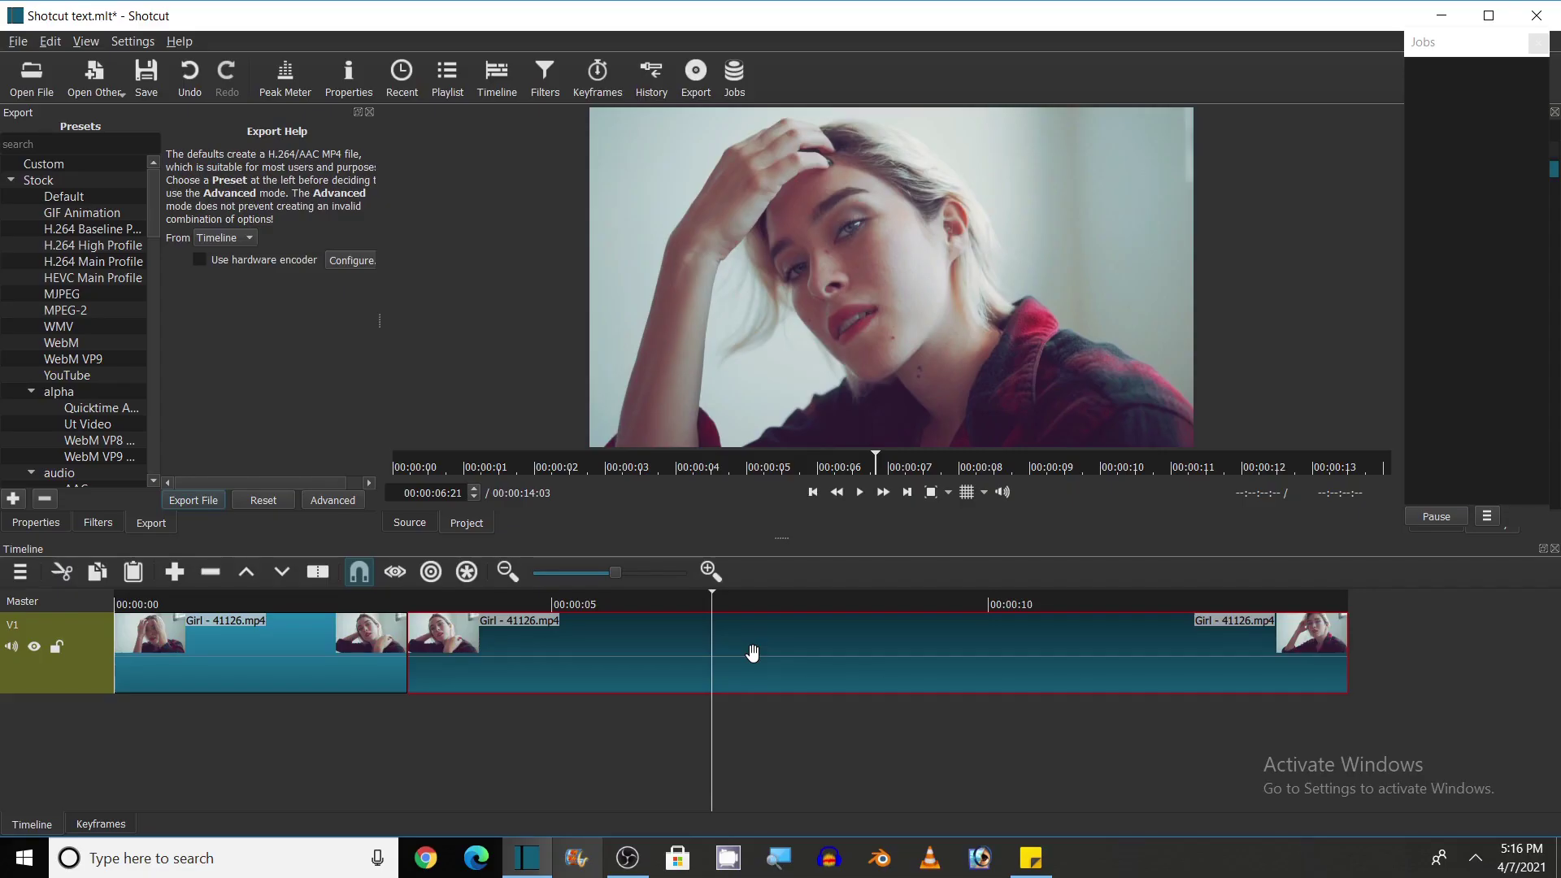
pyautogui.press('s')
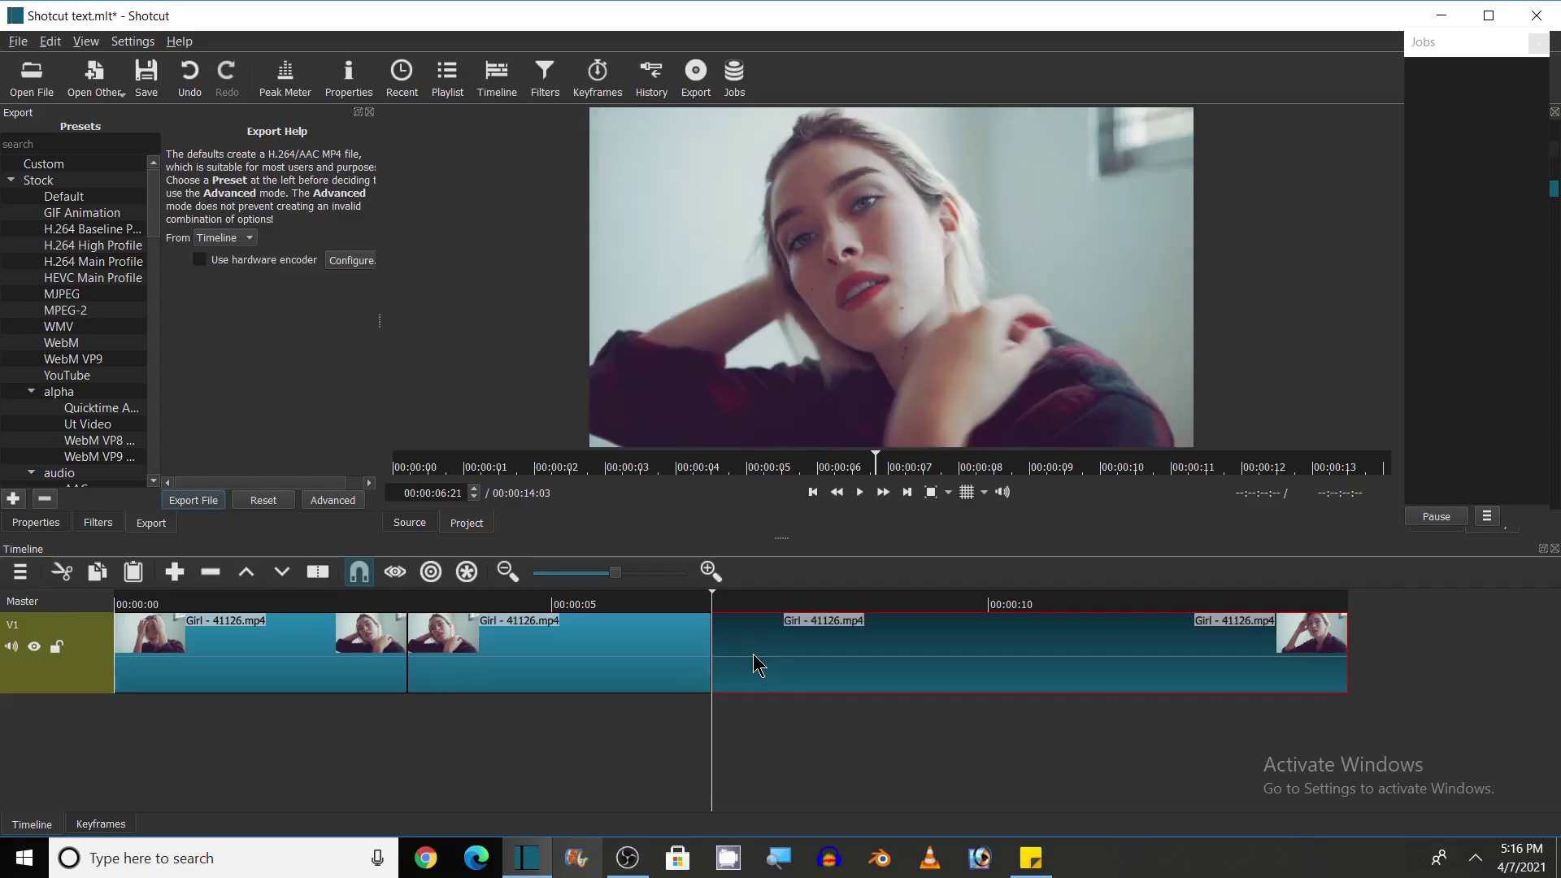
pyautogui.click(580, 729)
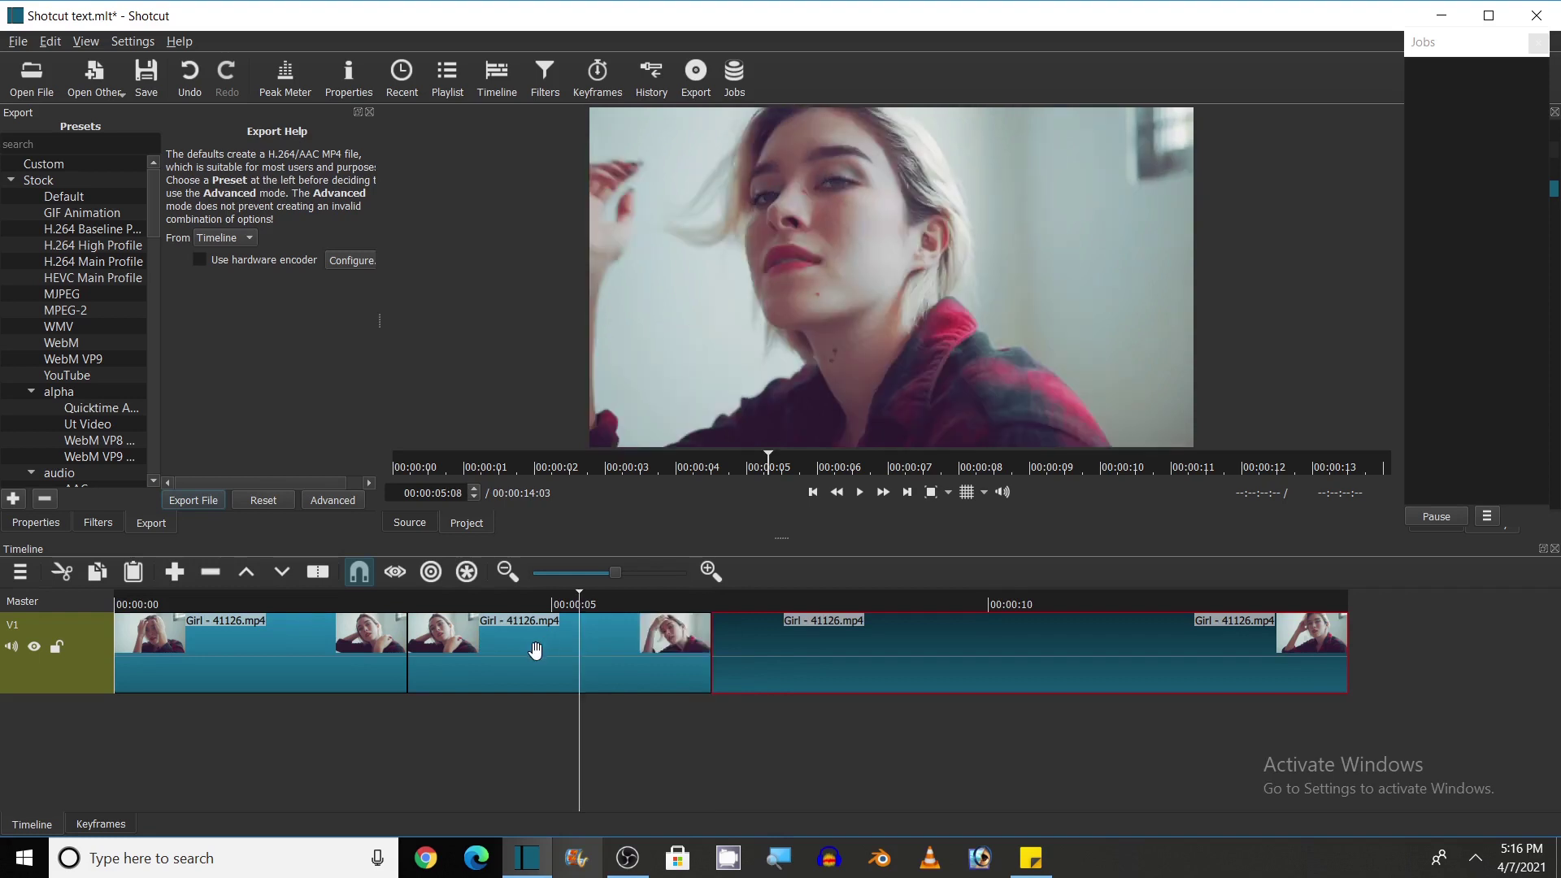
pyautogui.click(535, 650)
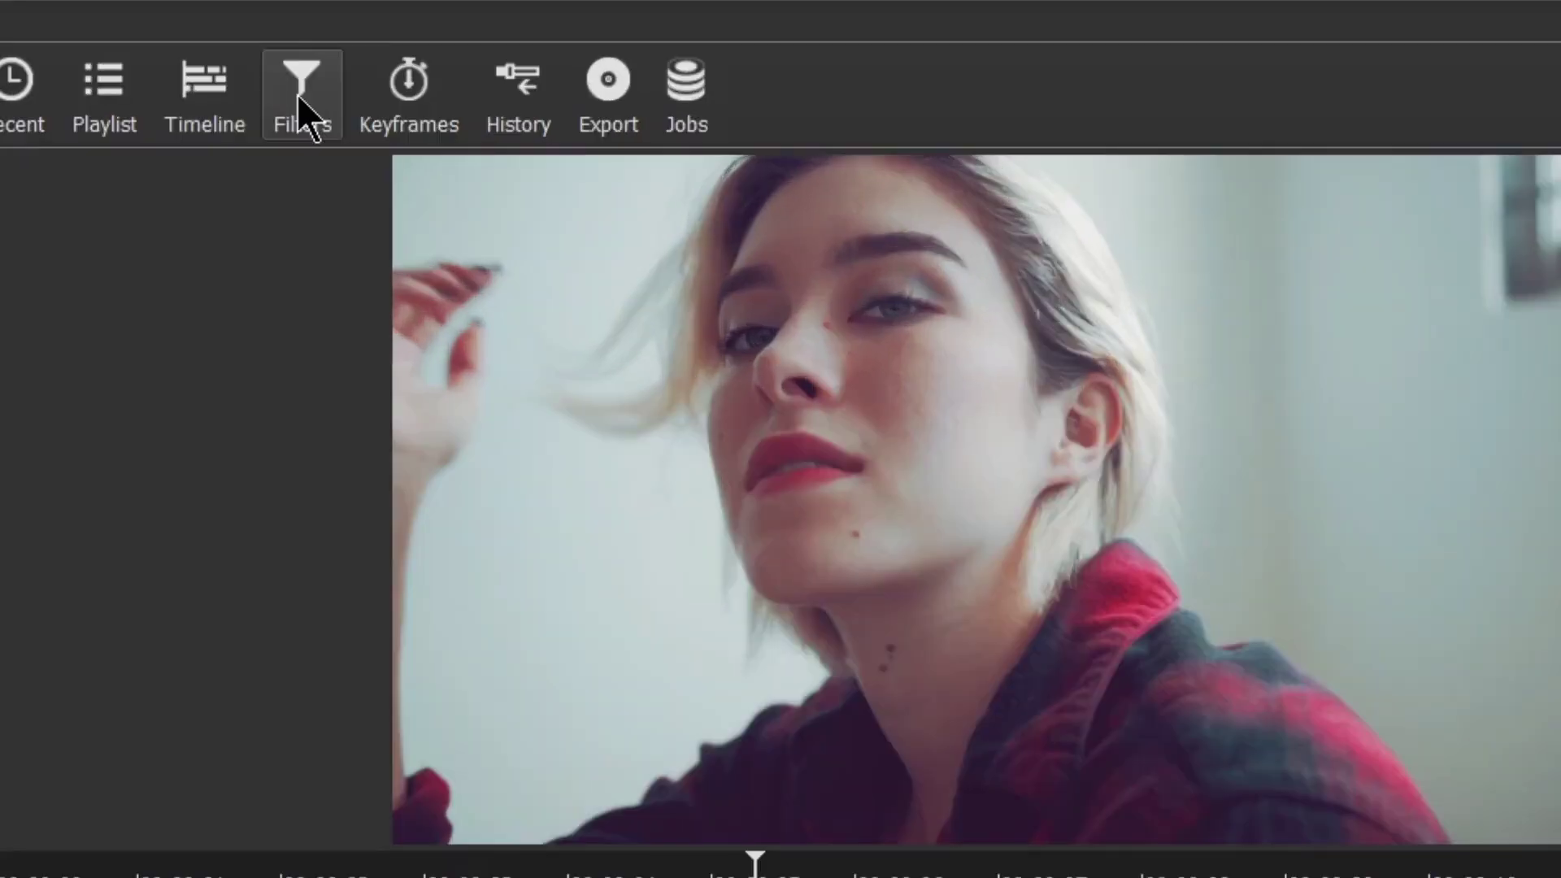
# Step: Add the Text: Simple video filter to the middle clip by searching 'text'
pyautogui.click(299, 97)
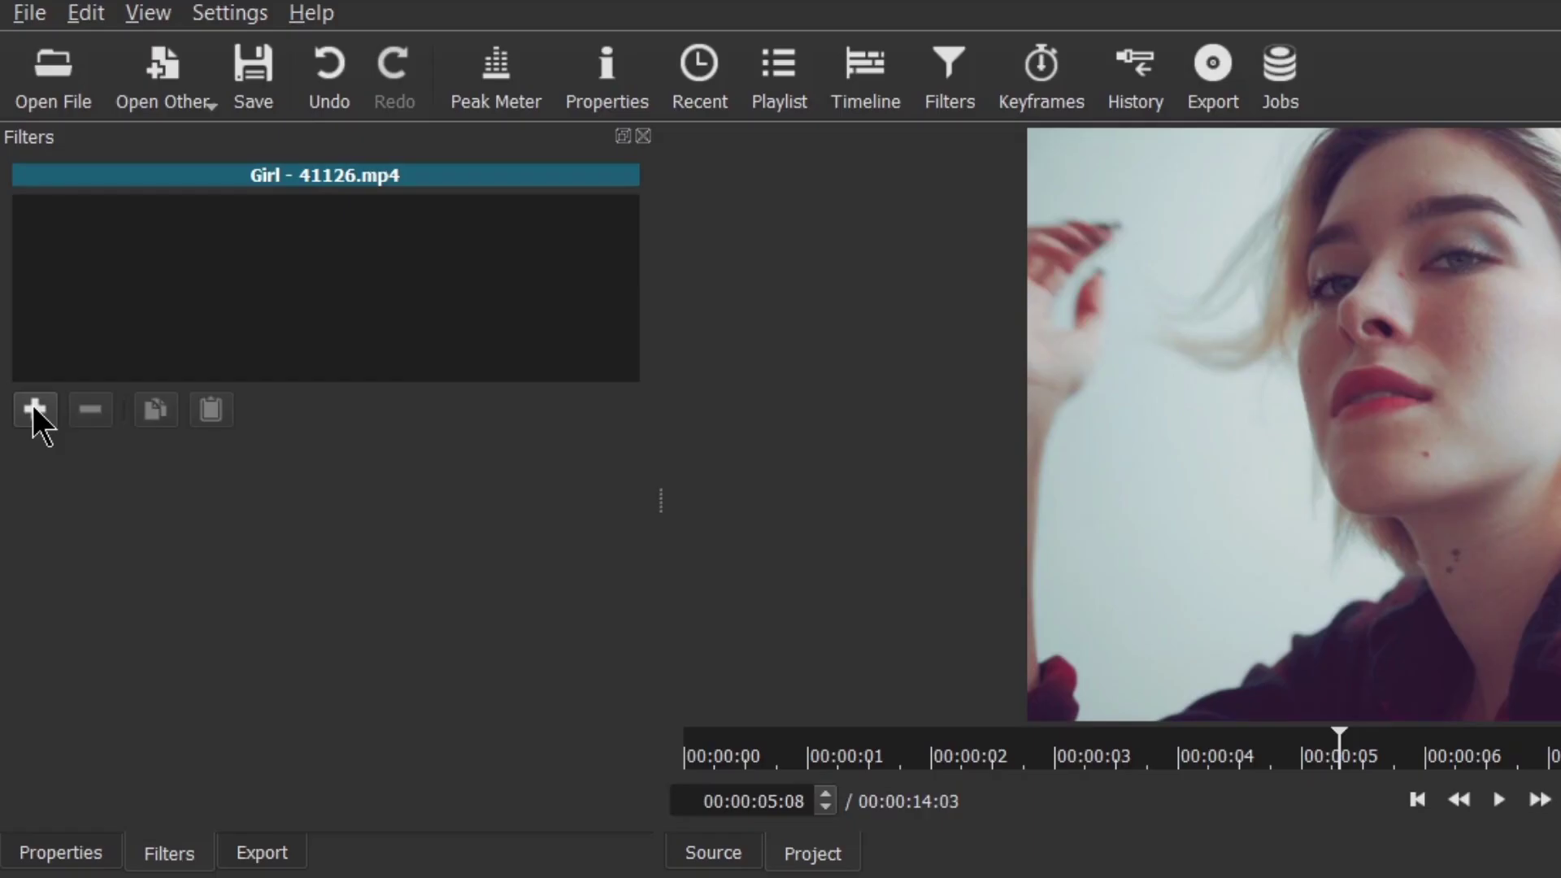
pyautogui.click(23, 270)
pyautogui.click(109, 181)
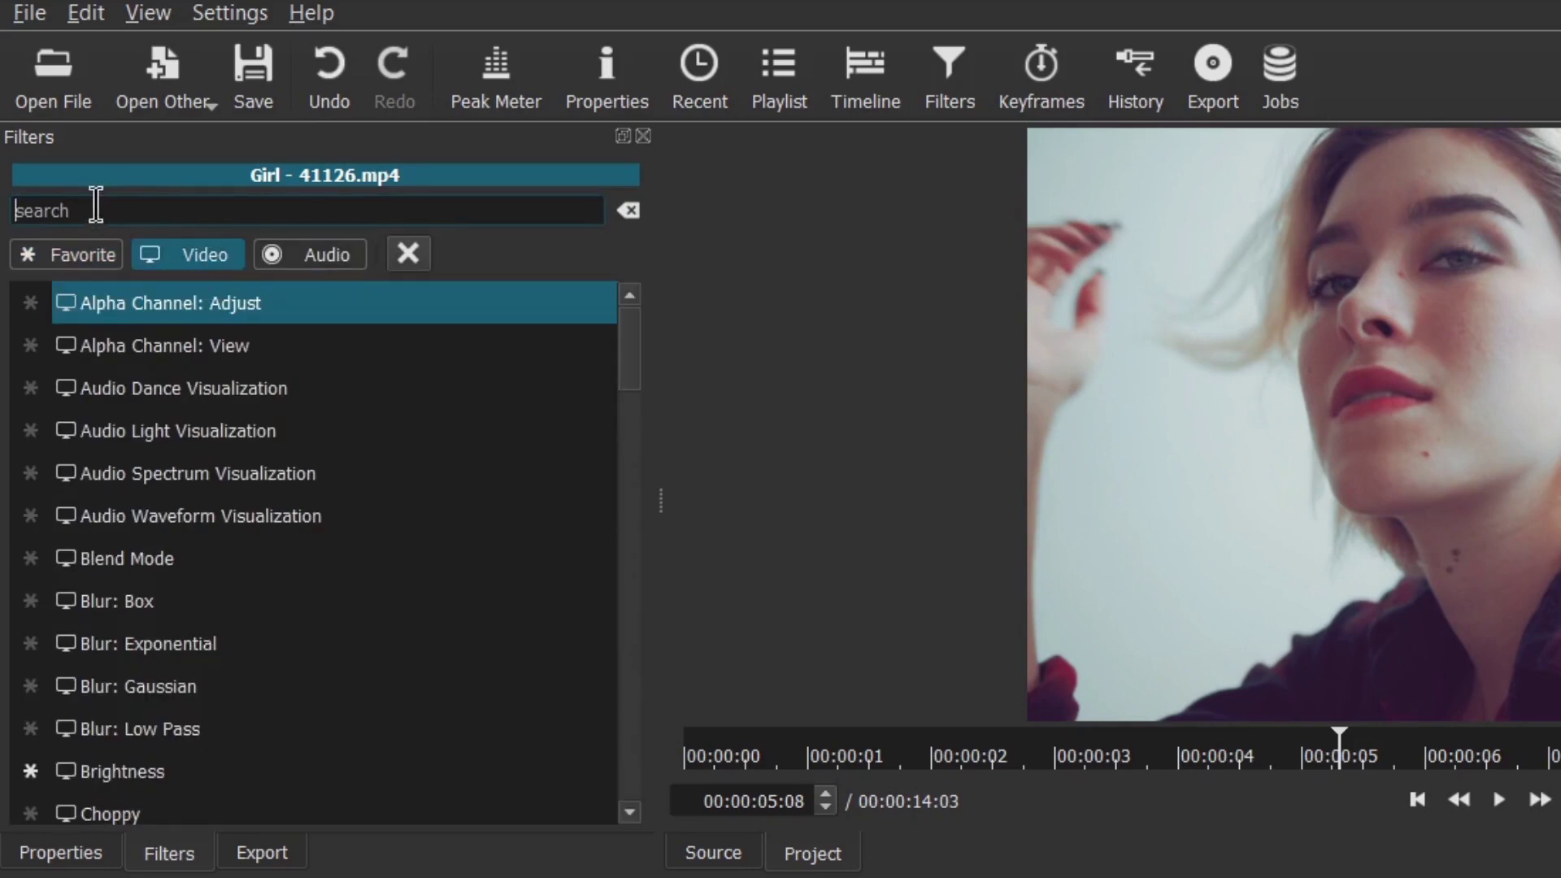
pyautogui.click(98, 211)
pyautogui.write('text')
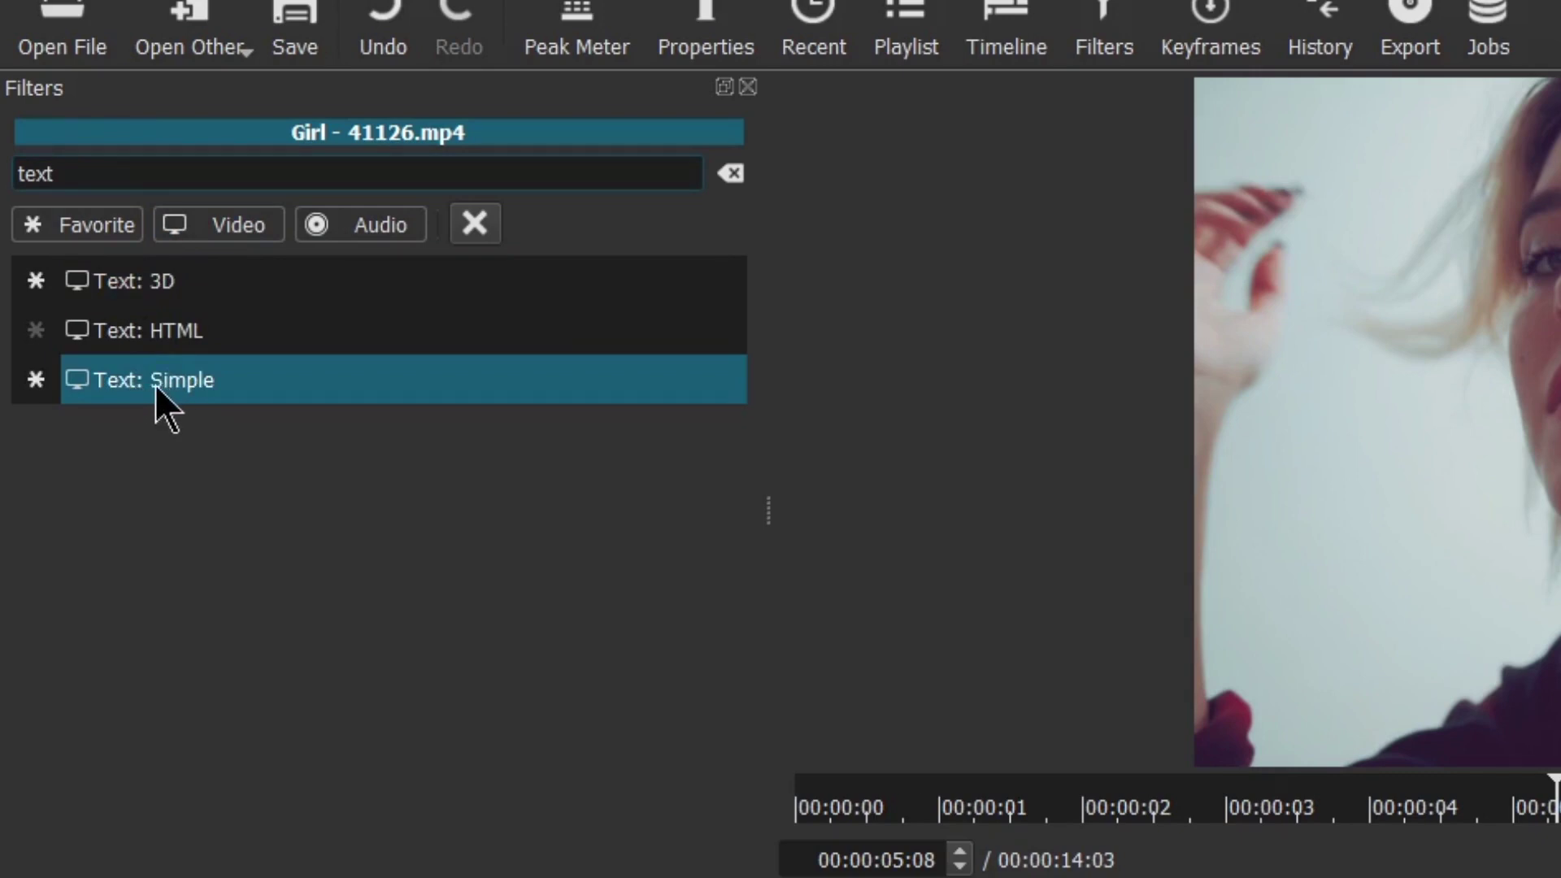
pyautogui.click(193, 381)
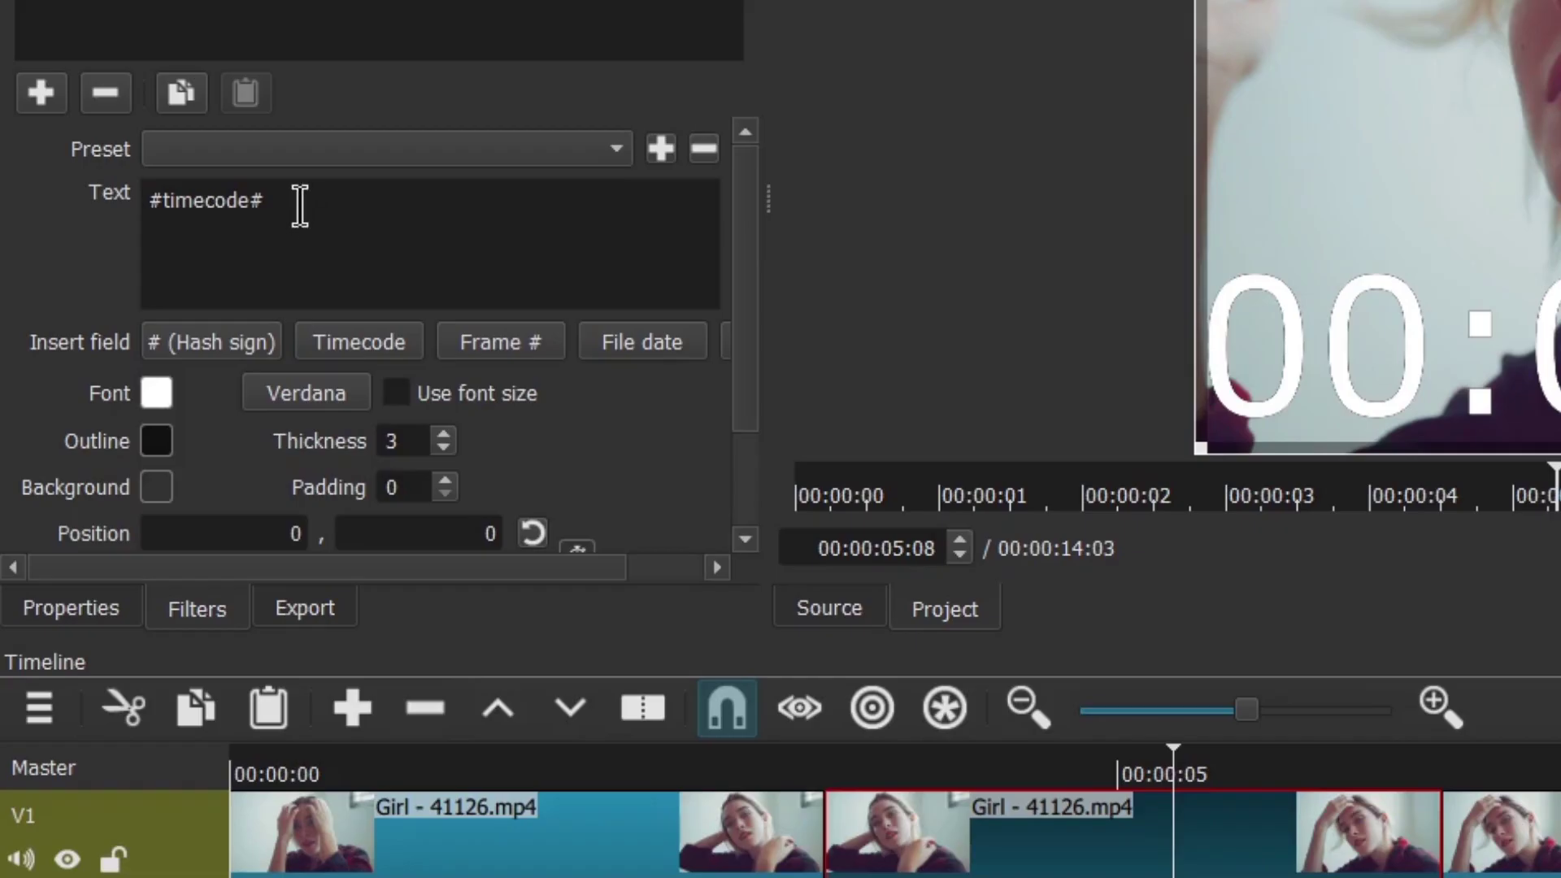
# Step: Replace the #timecode# text with 'Lalit' and set its font colour to dark red (#aa0000)
pyautogui.press('BackSpace')
pyautogui.press('BackSpace')
pyautogui.press('BackSpace')
pyautogui.press('BackSpace')
pyautogui.press('BackSpace')
pyautogui.press('BackSpace')
pyautogui.press('BackSpace')
pyautogui.press('BackSpace')
pyautogui.press('BackSpace')
pyautogui.press('BackSpace')
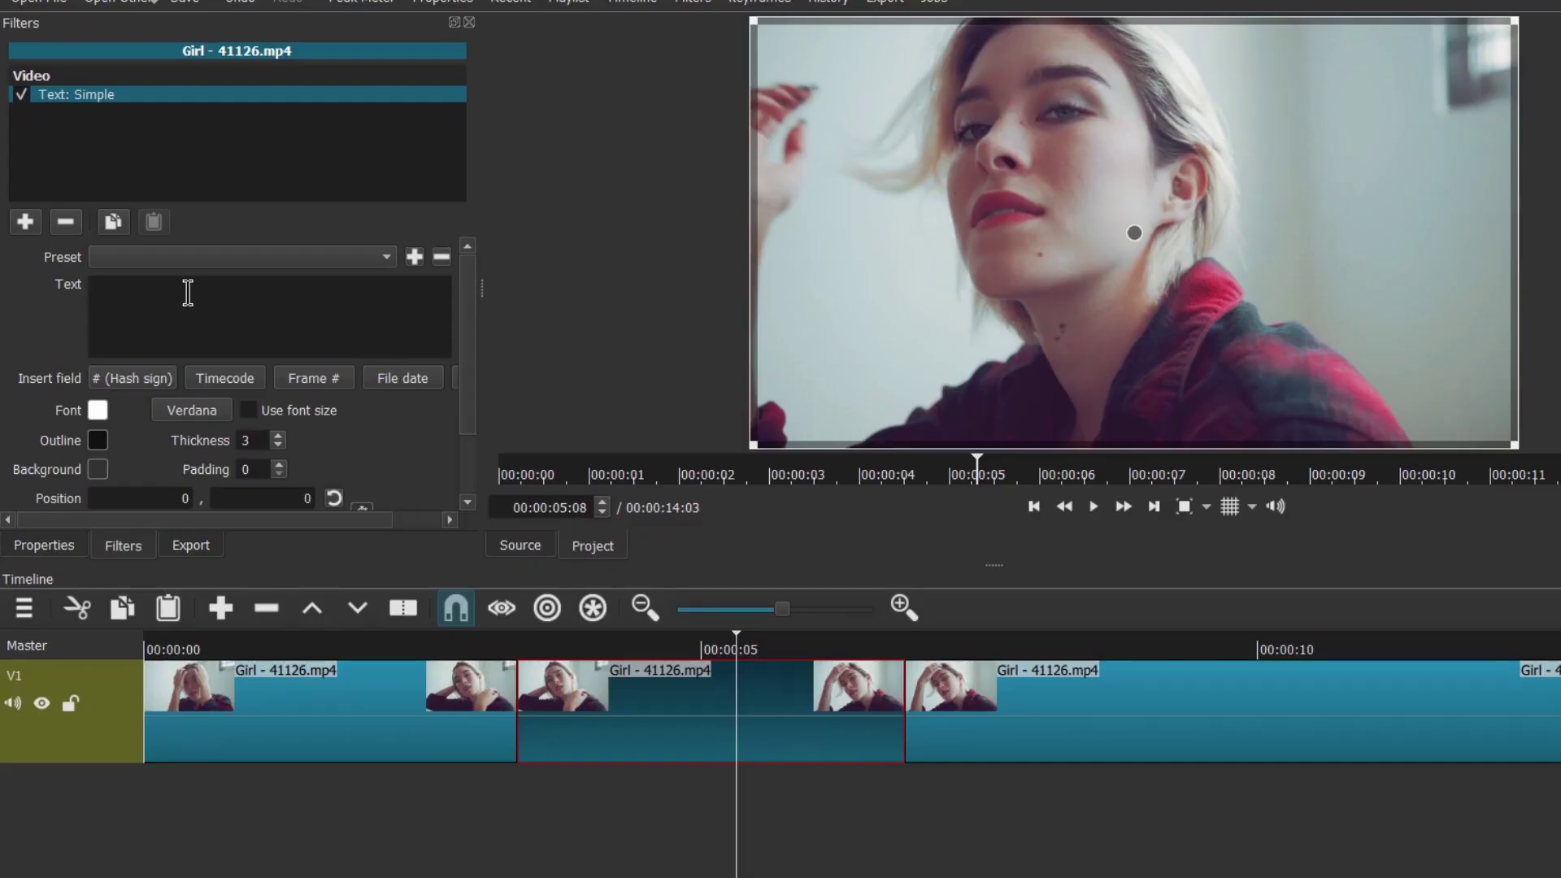
pyautogui.write('Lalit')
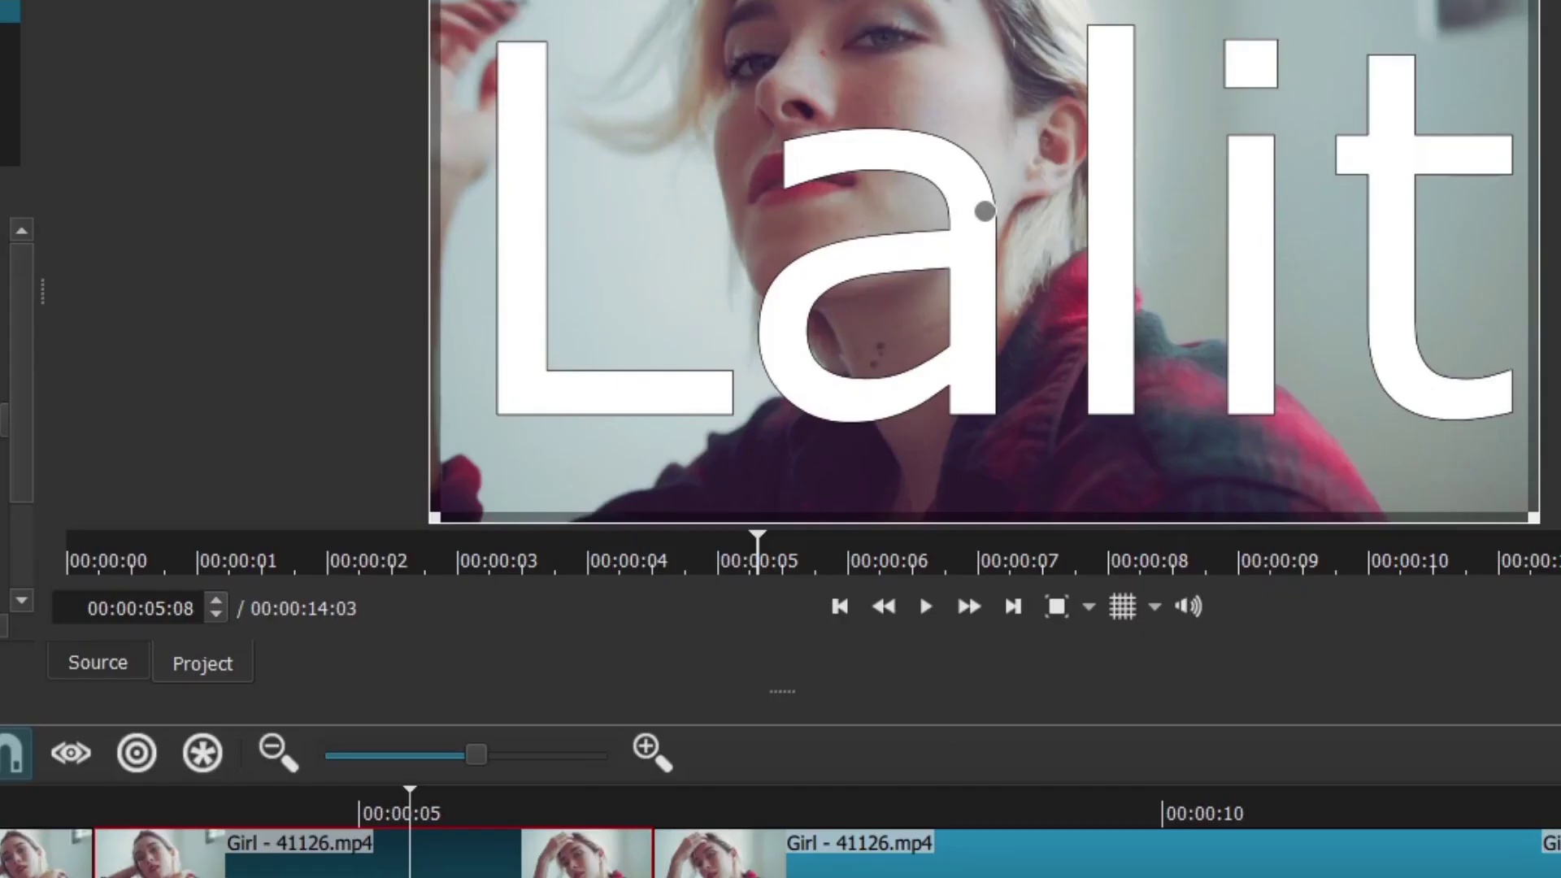
pyautogui.click(163, 380)
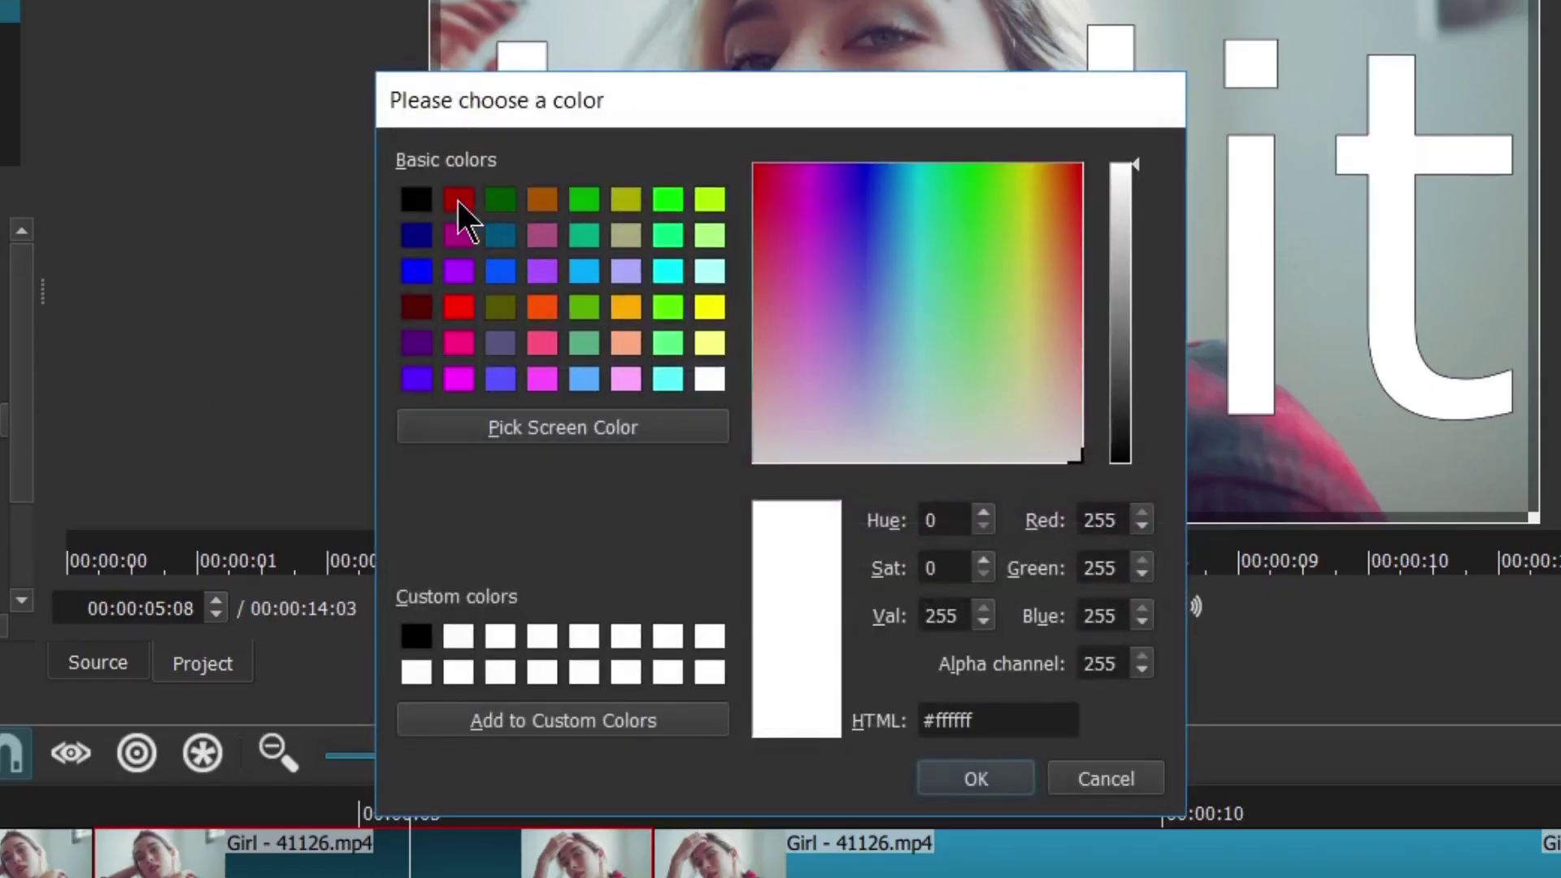
pyautogui.click(458, 202)
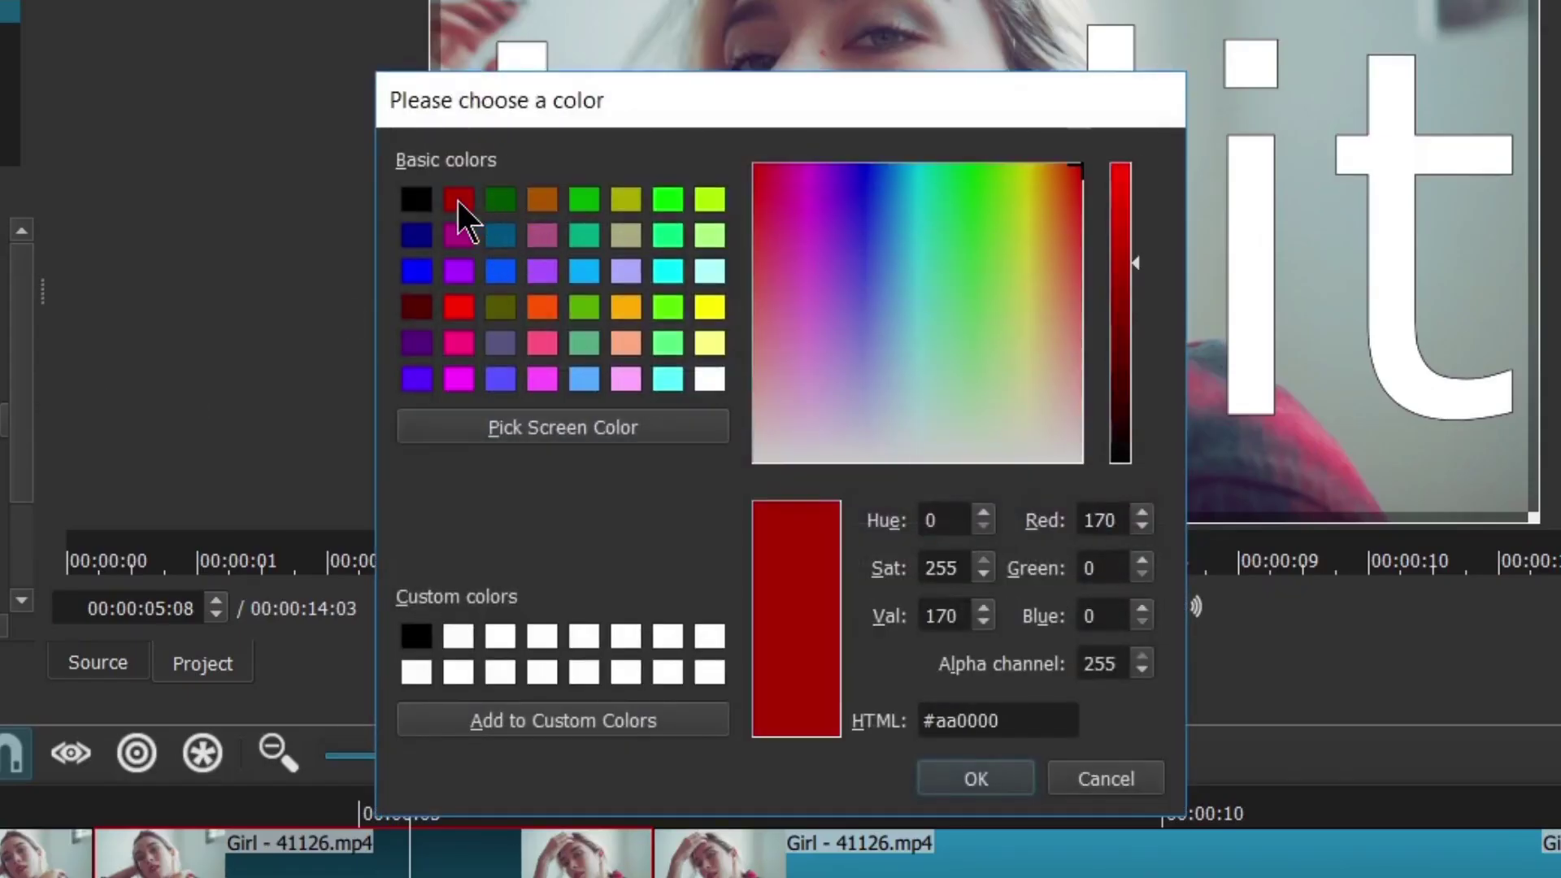
pyautogui.click(974, 779)
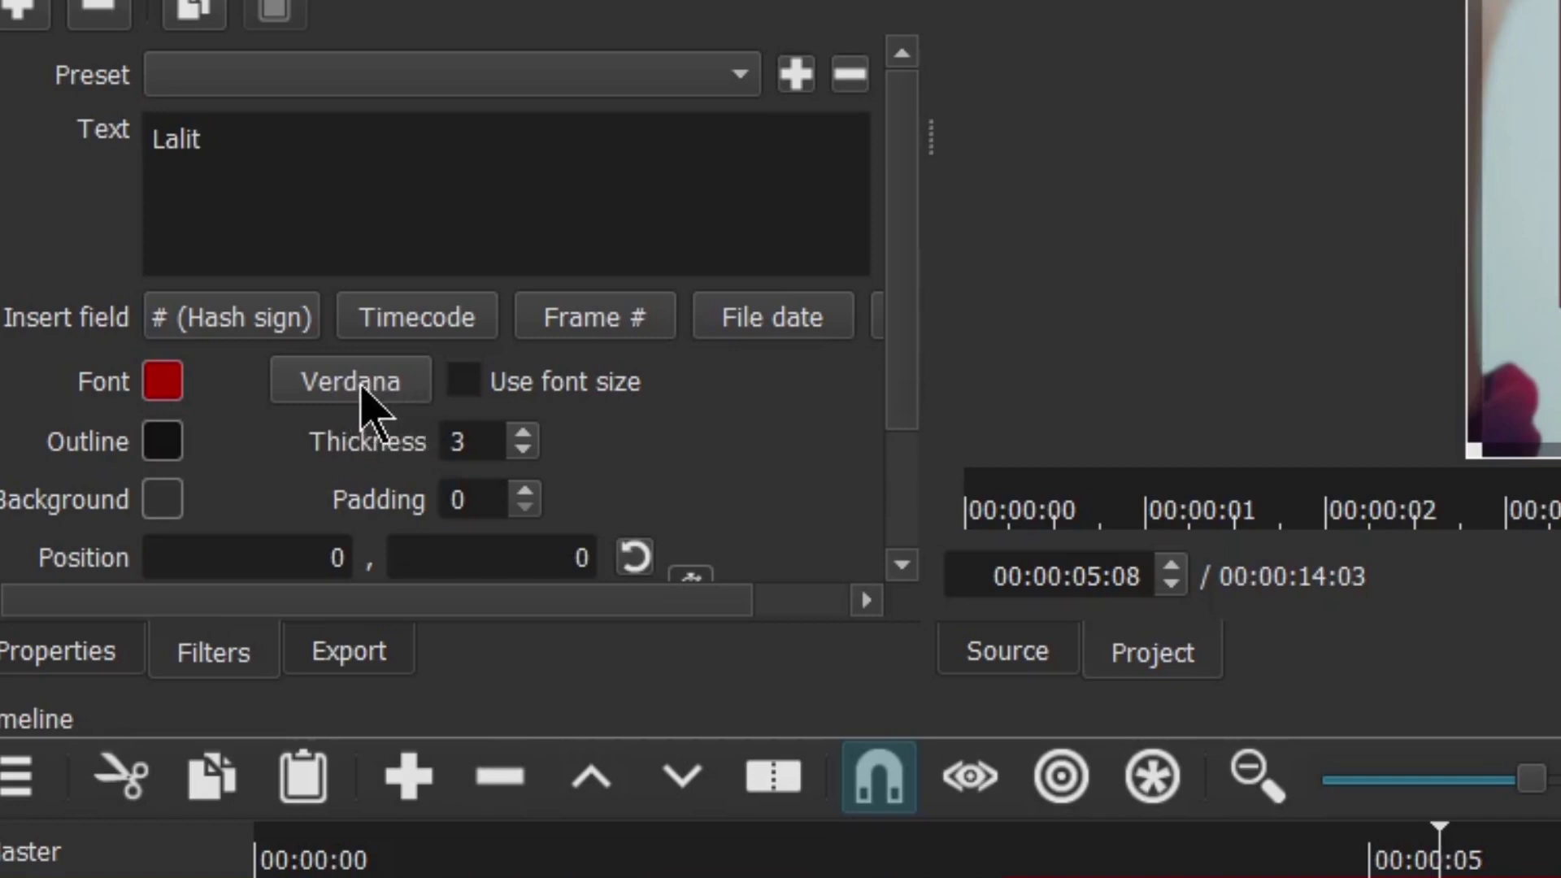
# Step: Set the Lalit overlay font to Wide Latin at size 10
pyautogui.click(361, 389)
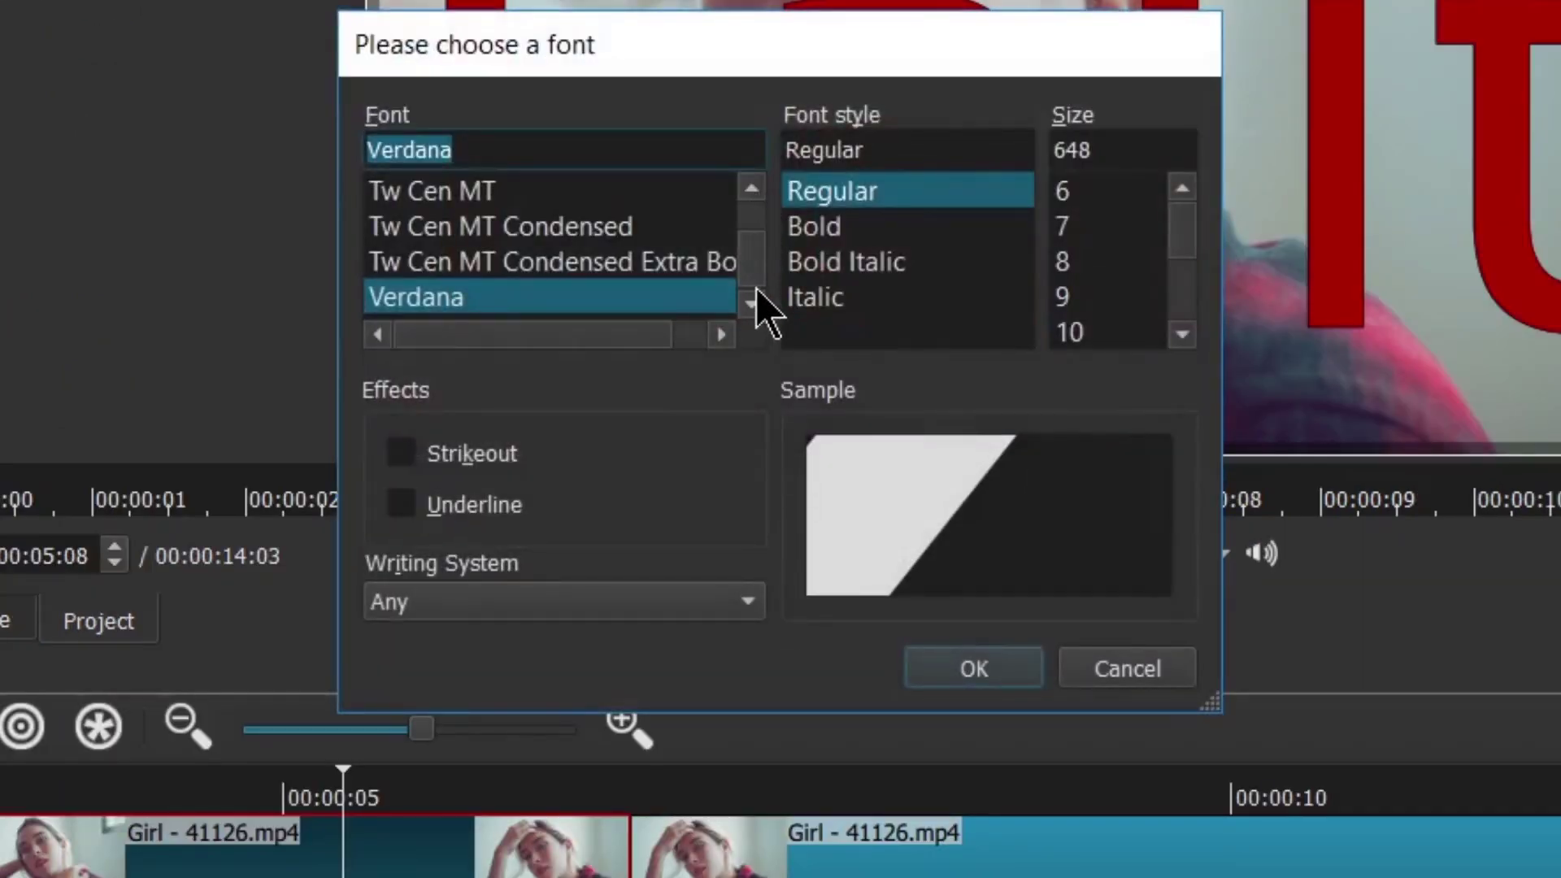
pyautogui.scroll(-2, 755, 295)
pyautogui.click(621, 279)
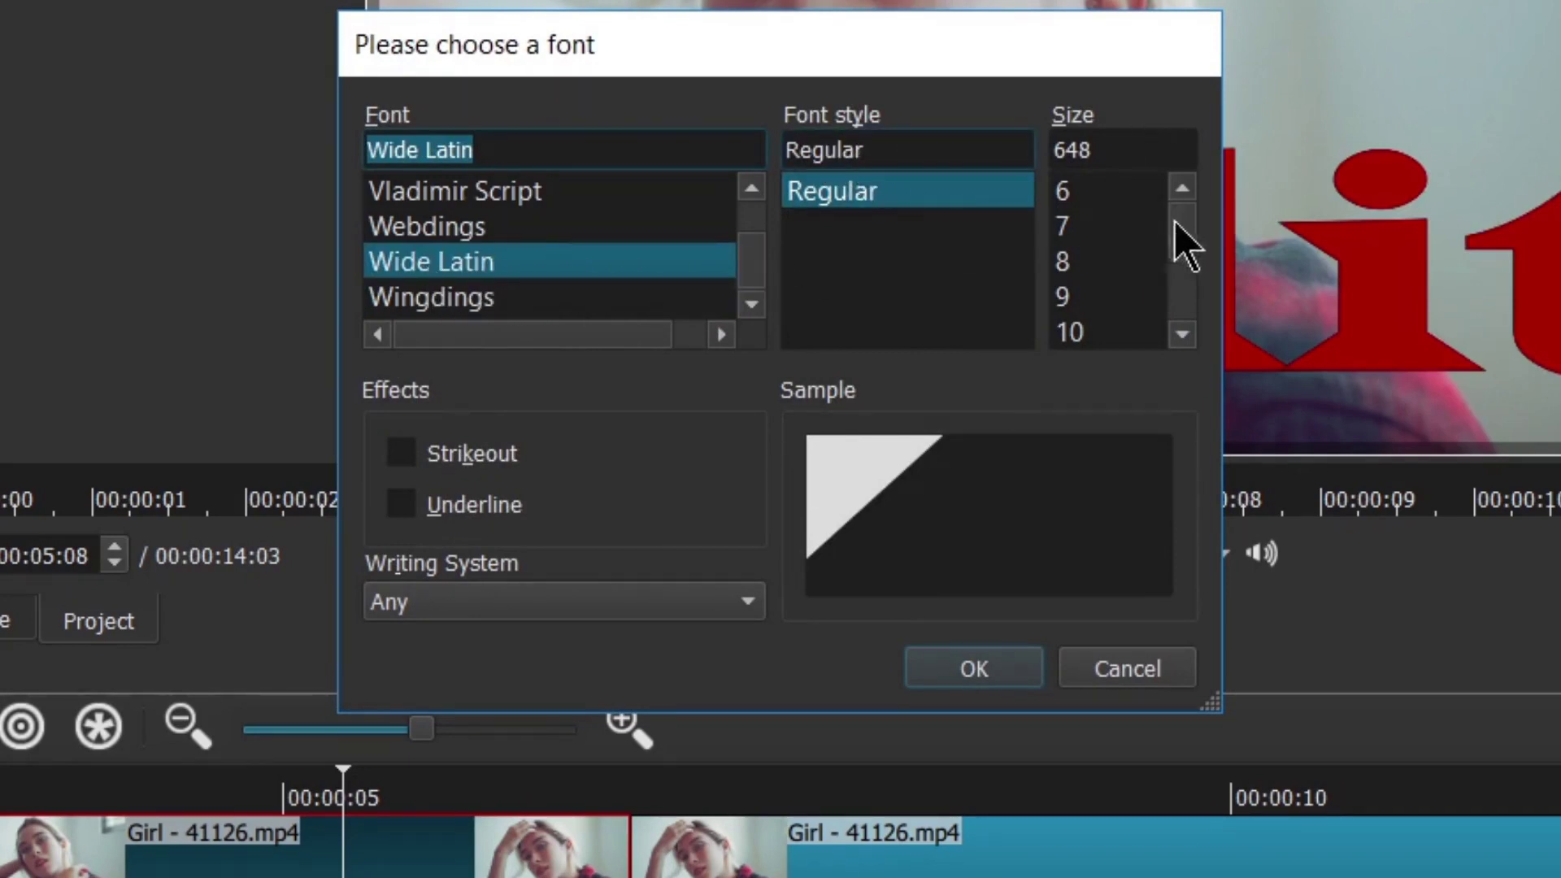
pyautogui.click(1086, 332)
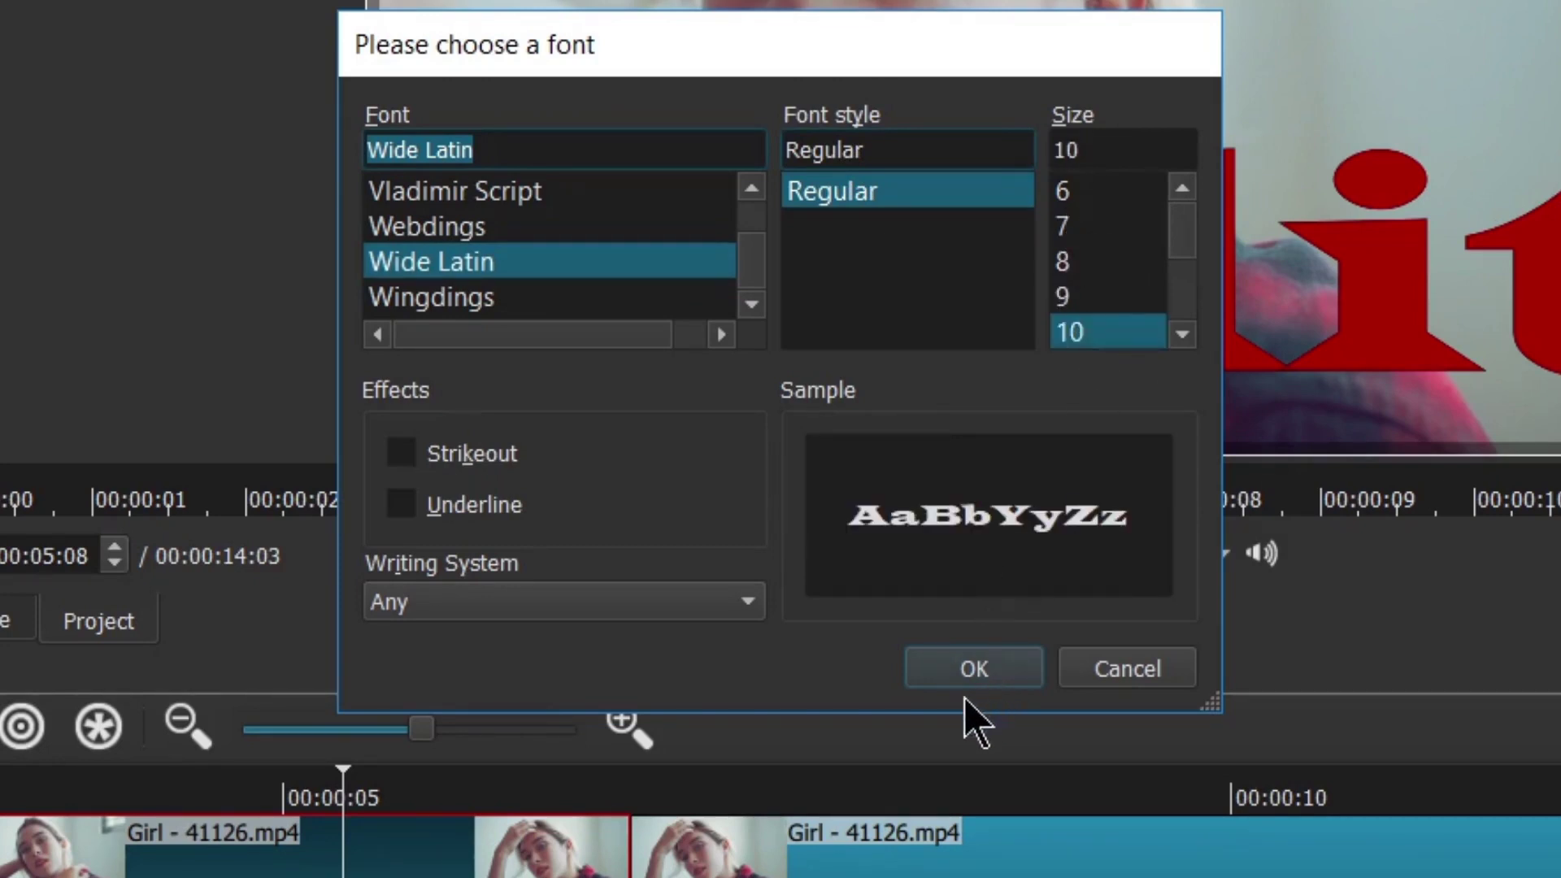
pyautogui.click(962, 666)
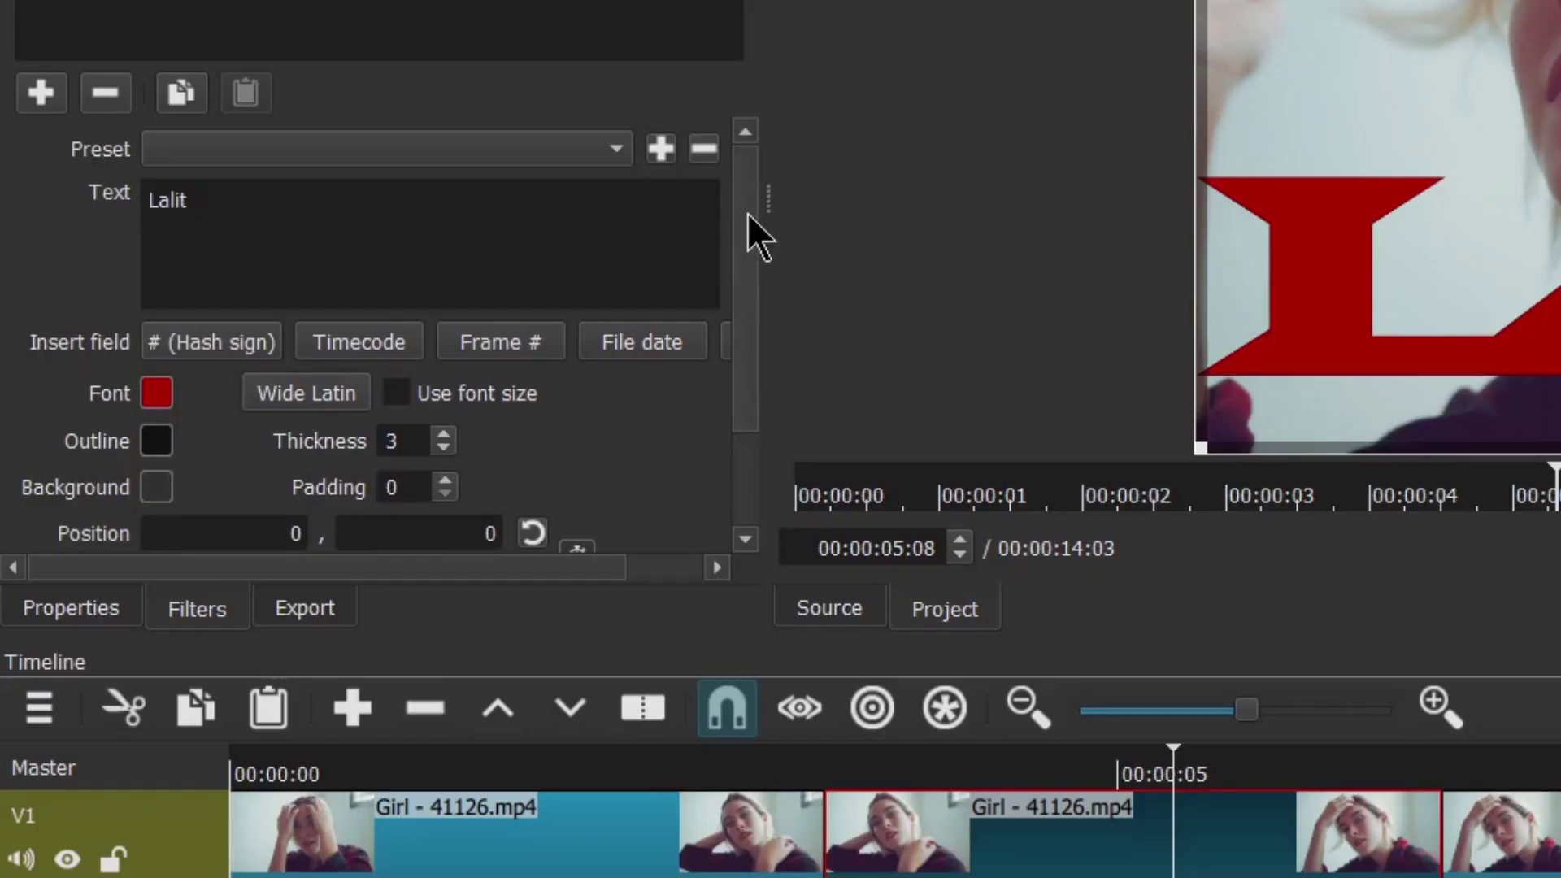
# Step: Give the Lalit text a green outline with thickness 9
pyautogui.moveTo(374, 324); pyautogui.dragTo(372, 370)
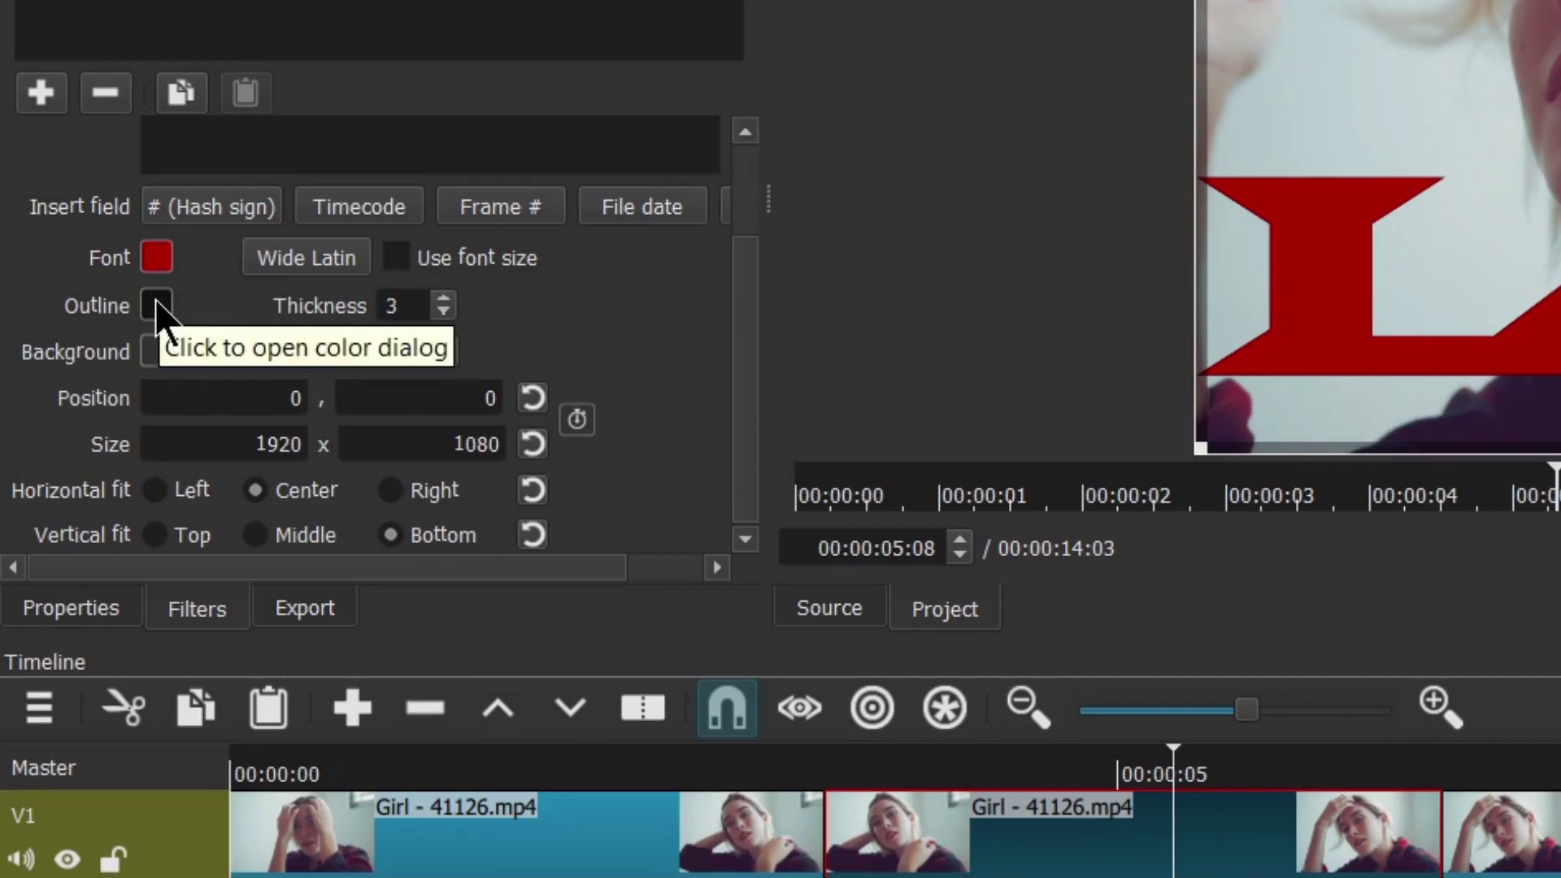
pyautogui.doubleClick(414, 311)
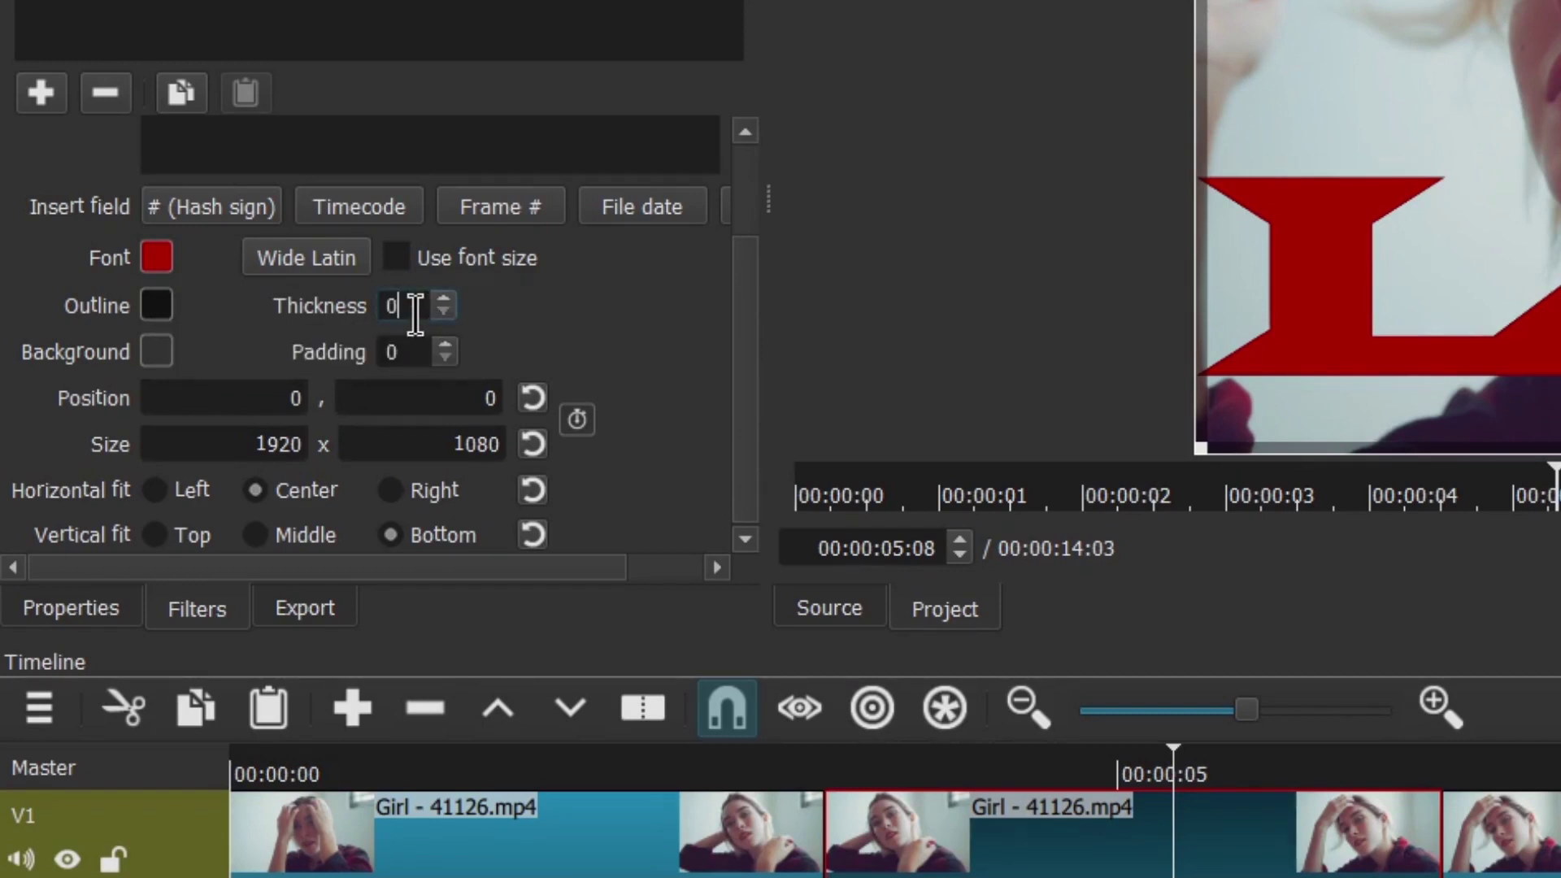
pyautogui.click(157, 306)
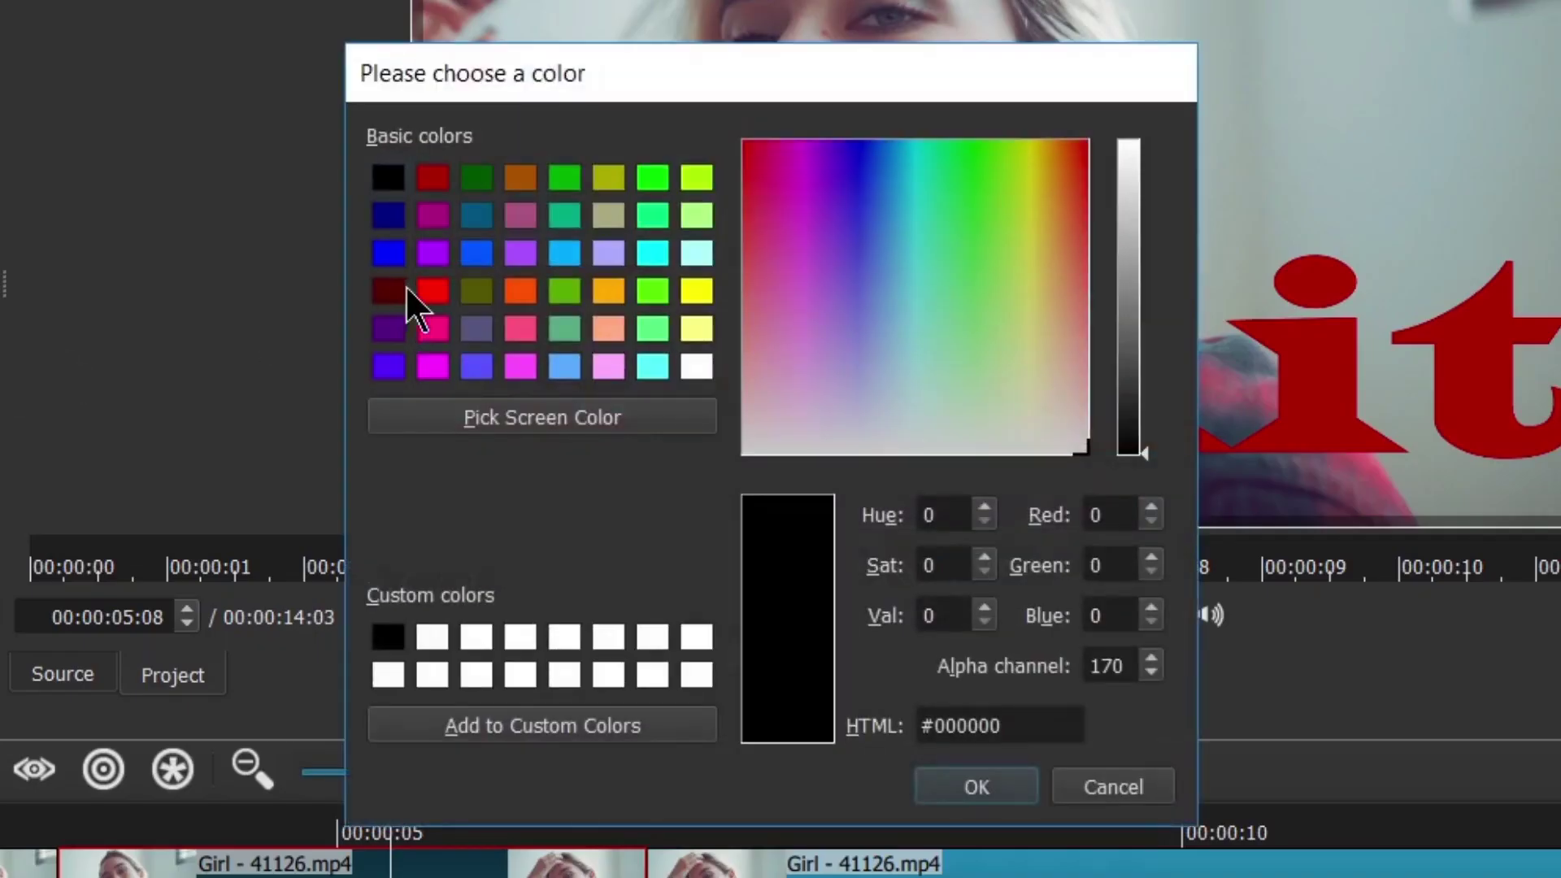
pyautogui.click(567, 179)
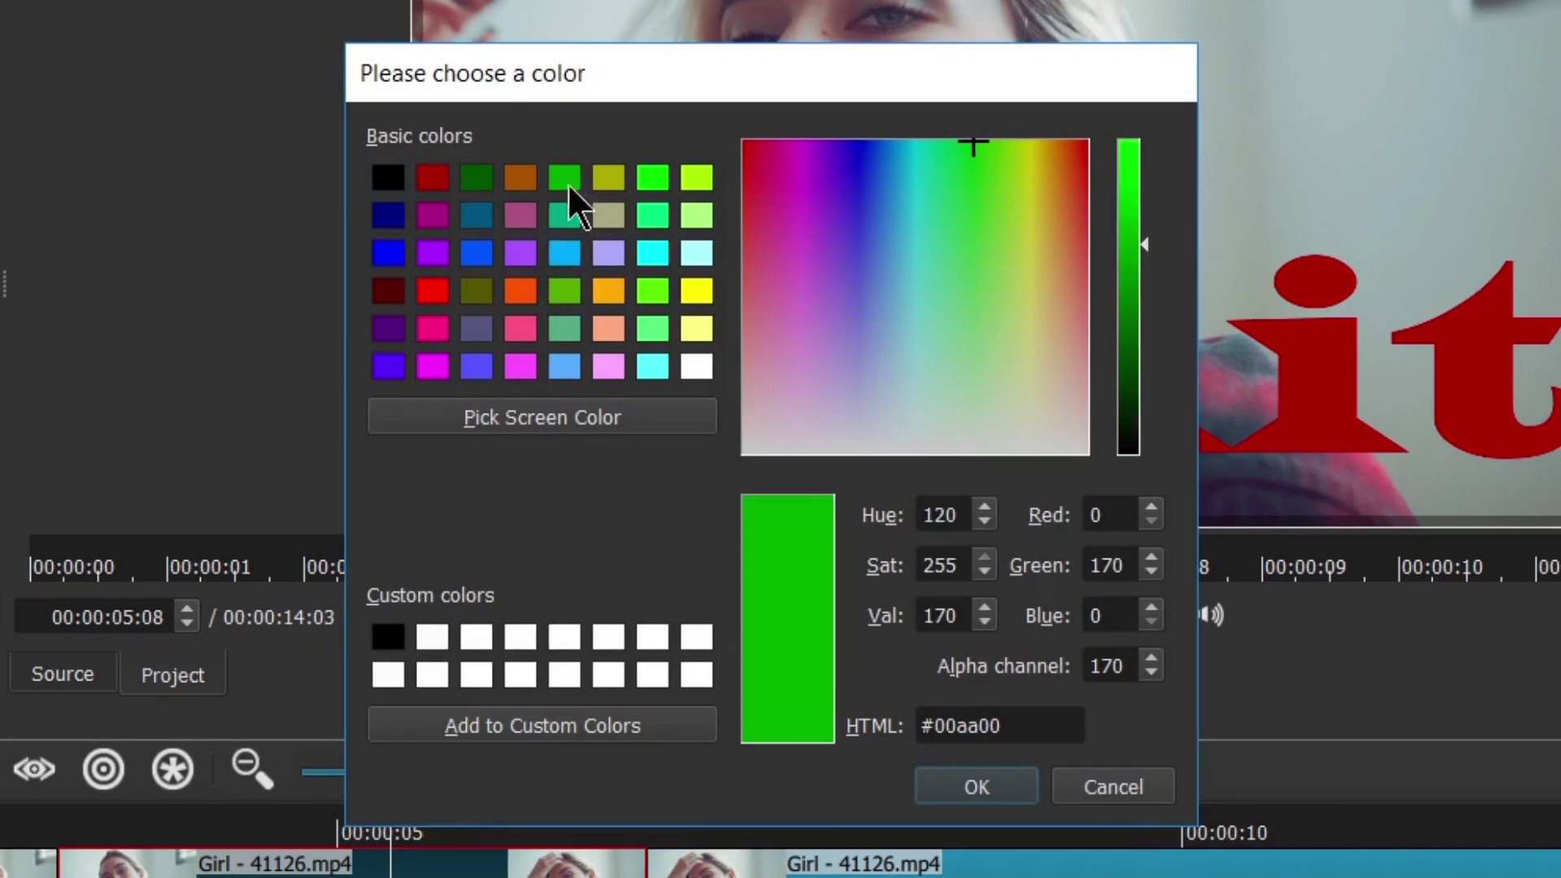
pyautogui.click(976, 784)
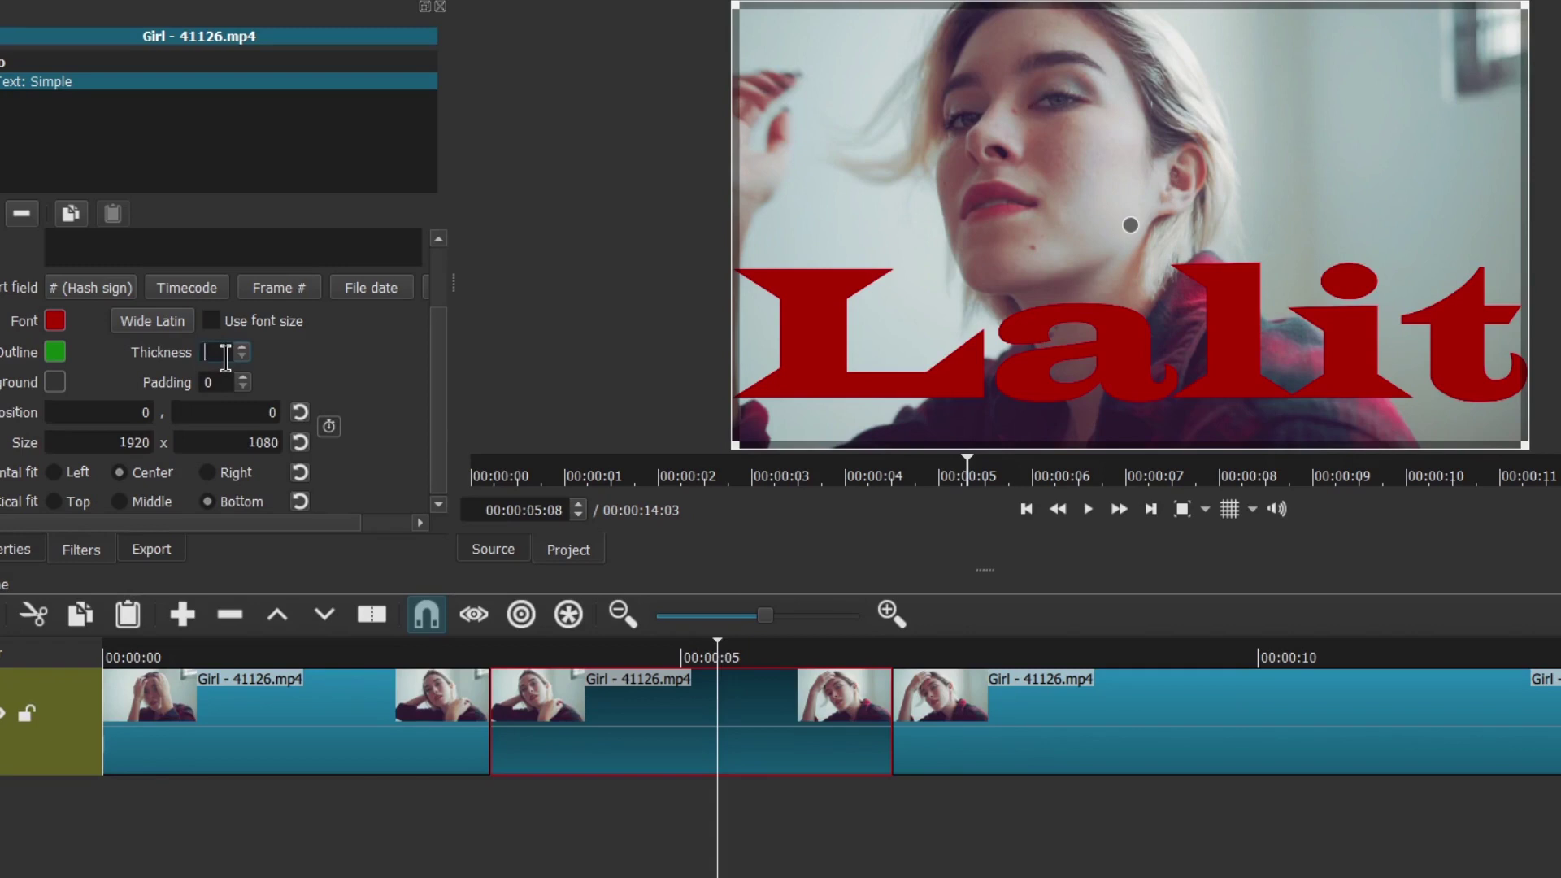
pyautogui.write('8')
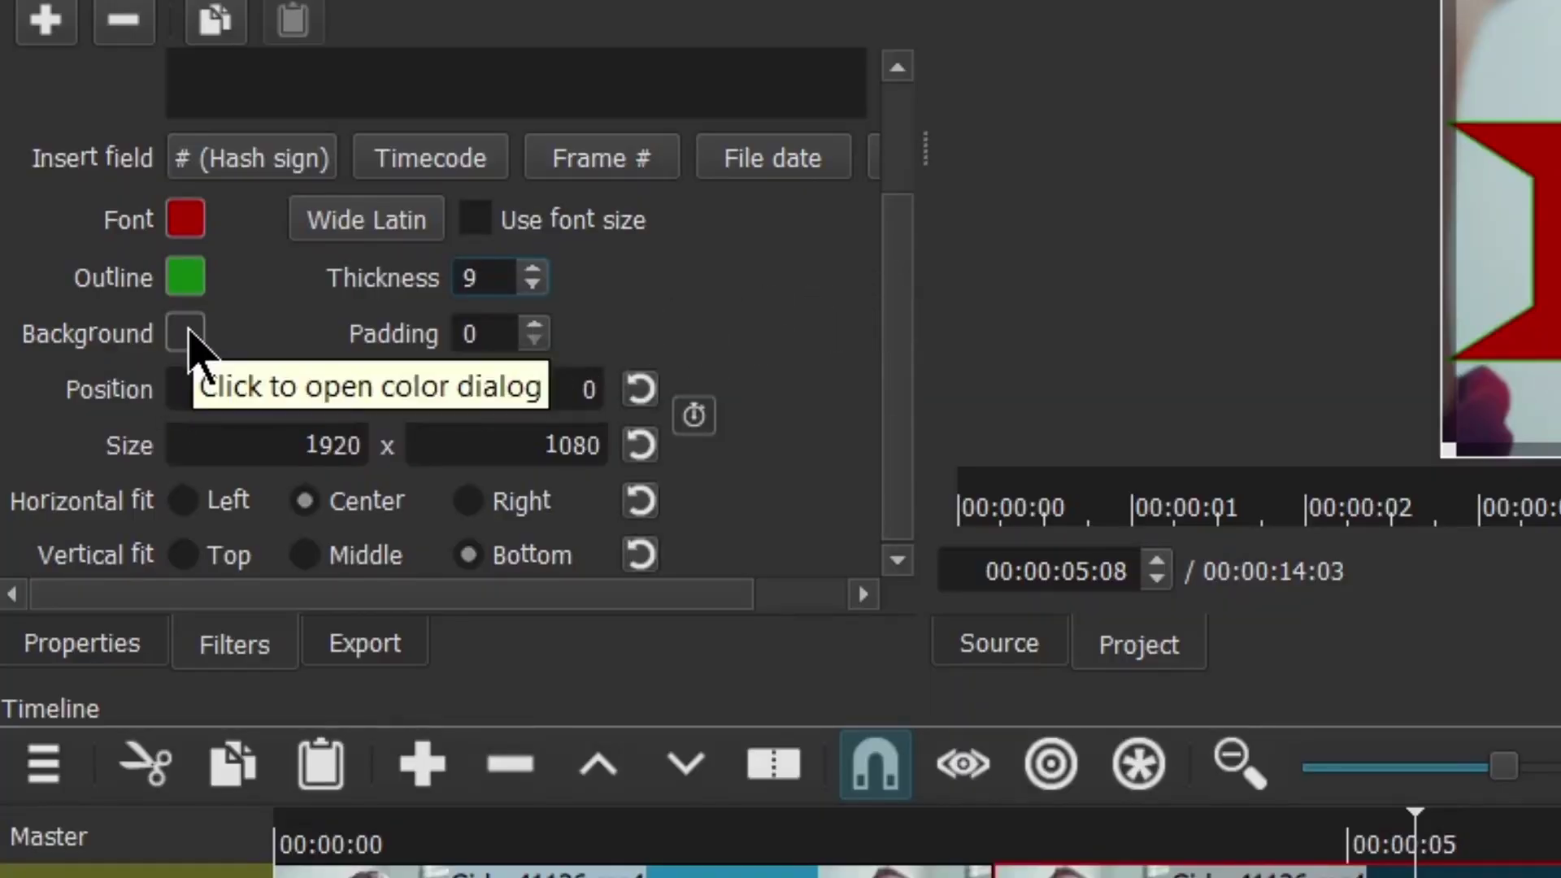
# Step: Set the text background colour to bright blue (#0055ff)
pyautogui.click(187, 335)
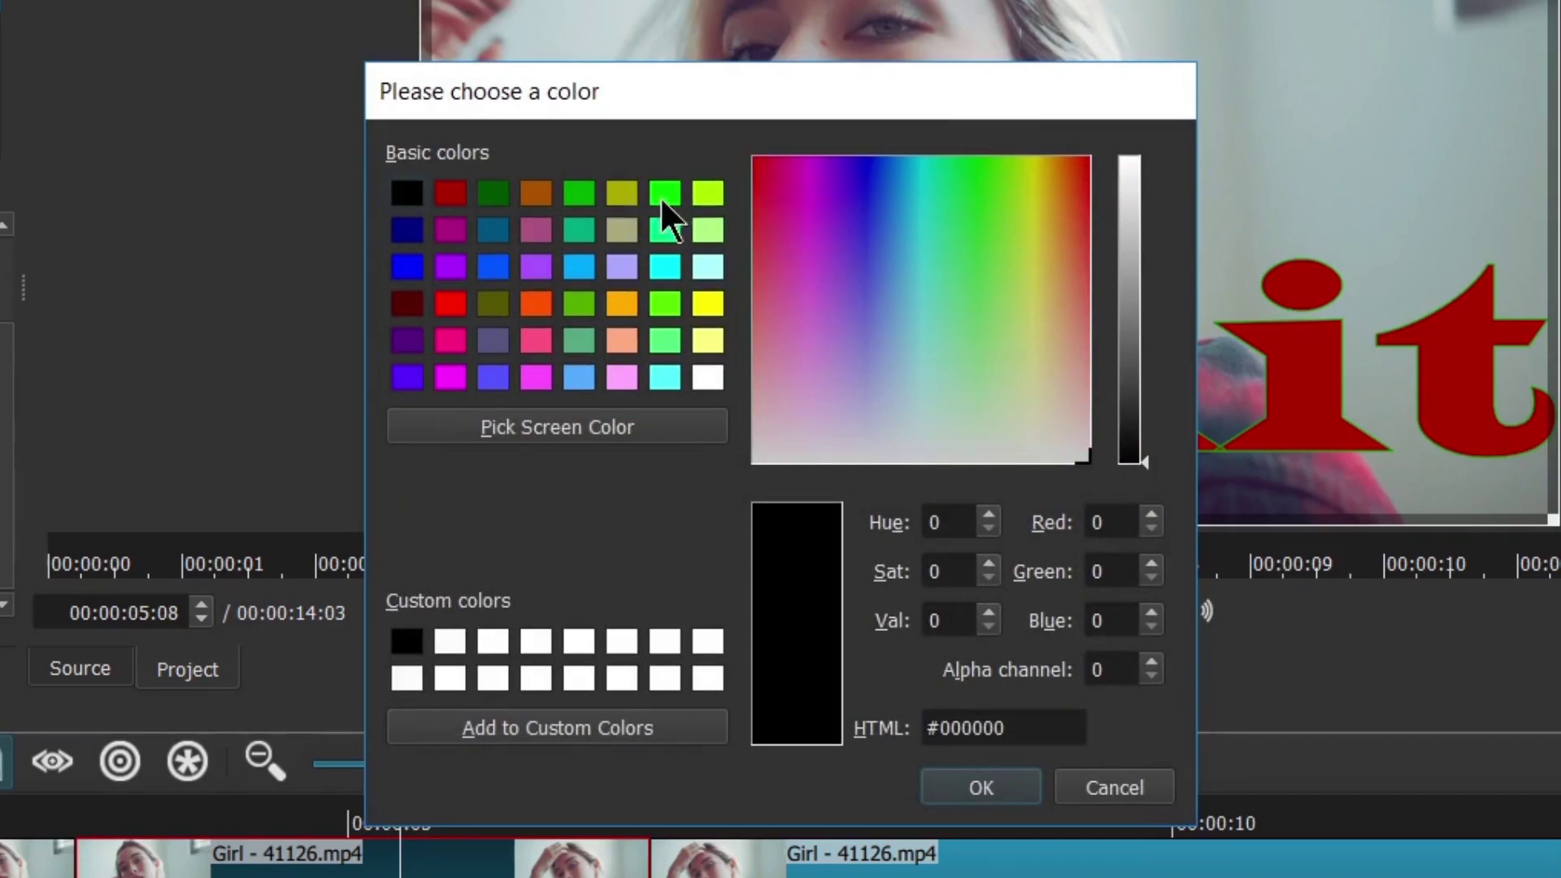
pyautogui.click(493, 270)
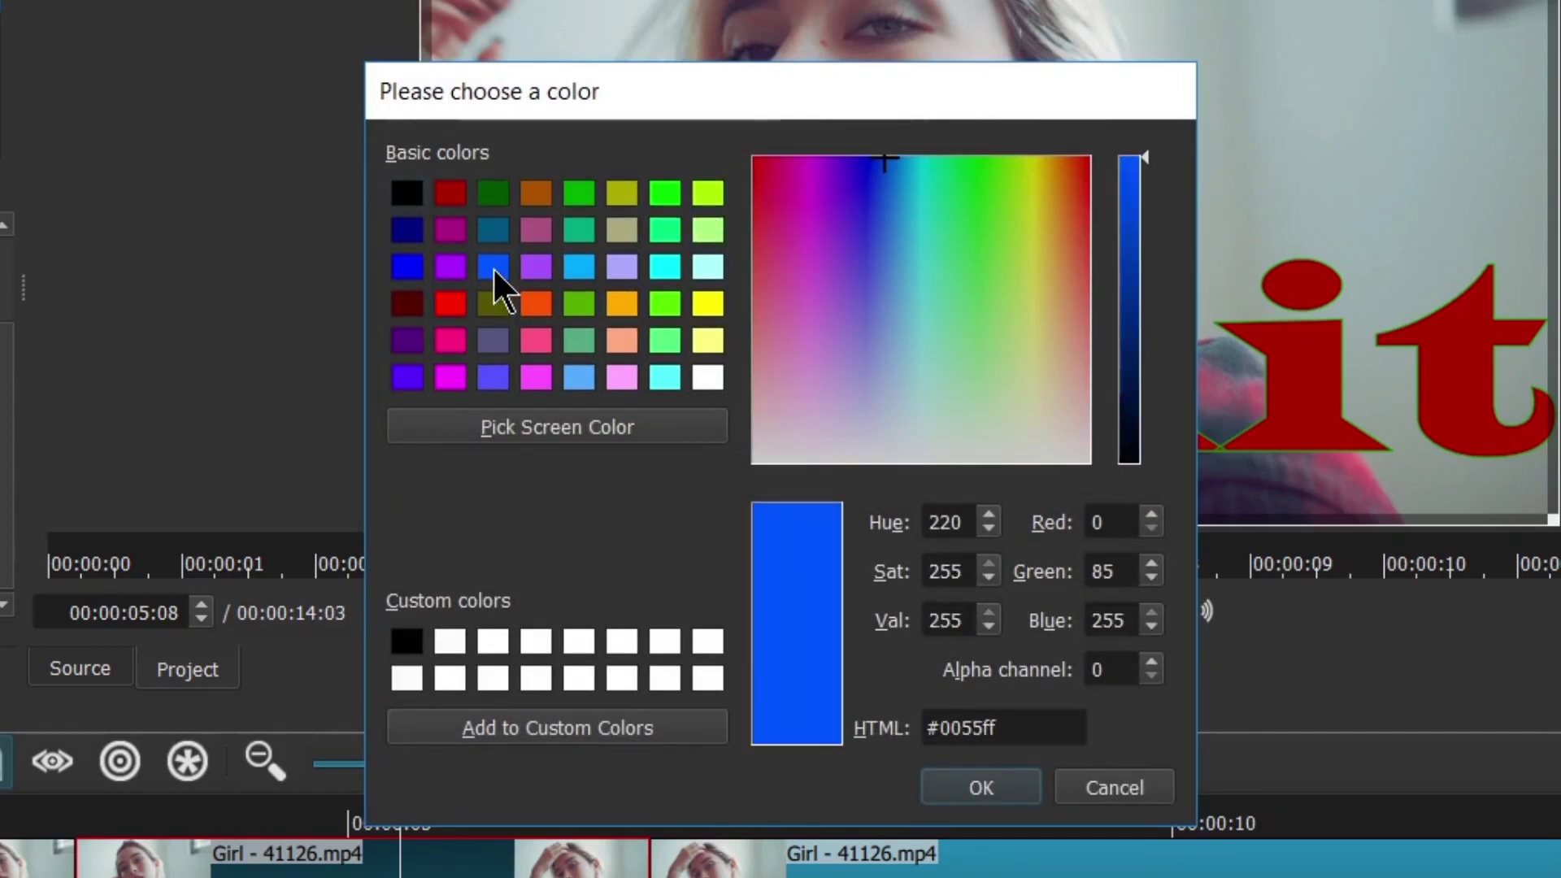
pyautogui.click(979, 789)
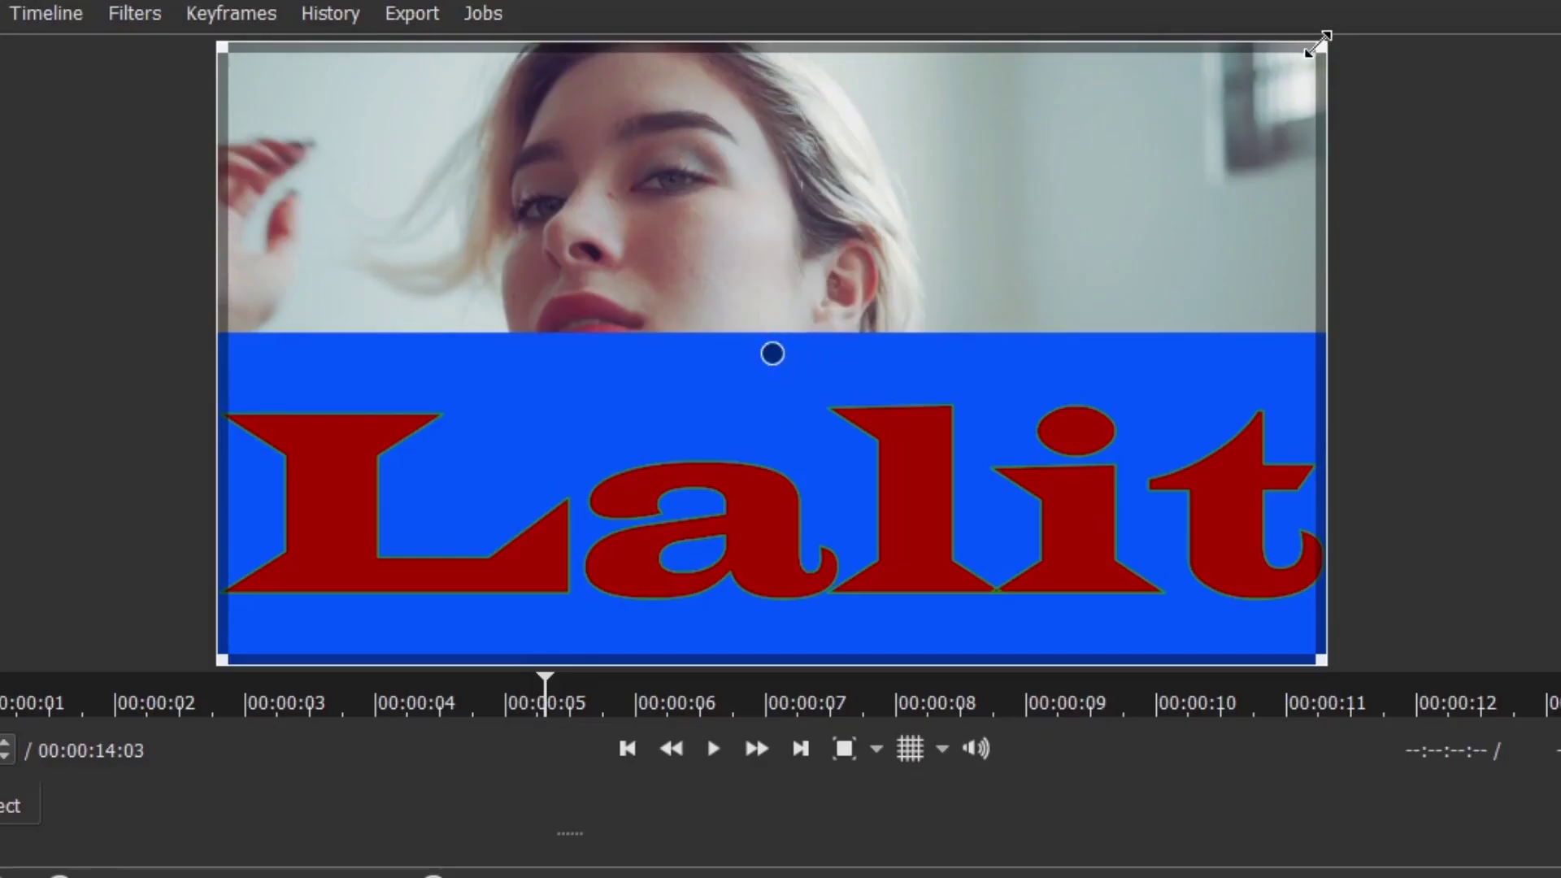
# Step: Resize the Lalit text box and move it to the upper right, at position 992, 121
pyautogui.moveTo(1317, 44); pyautogui.dragTo(1070, 465)
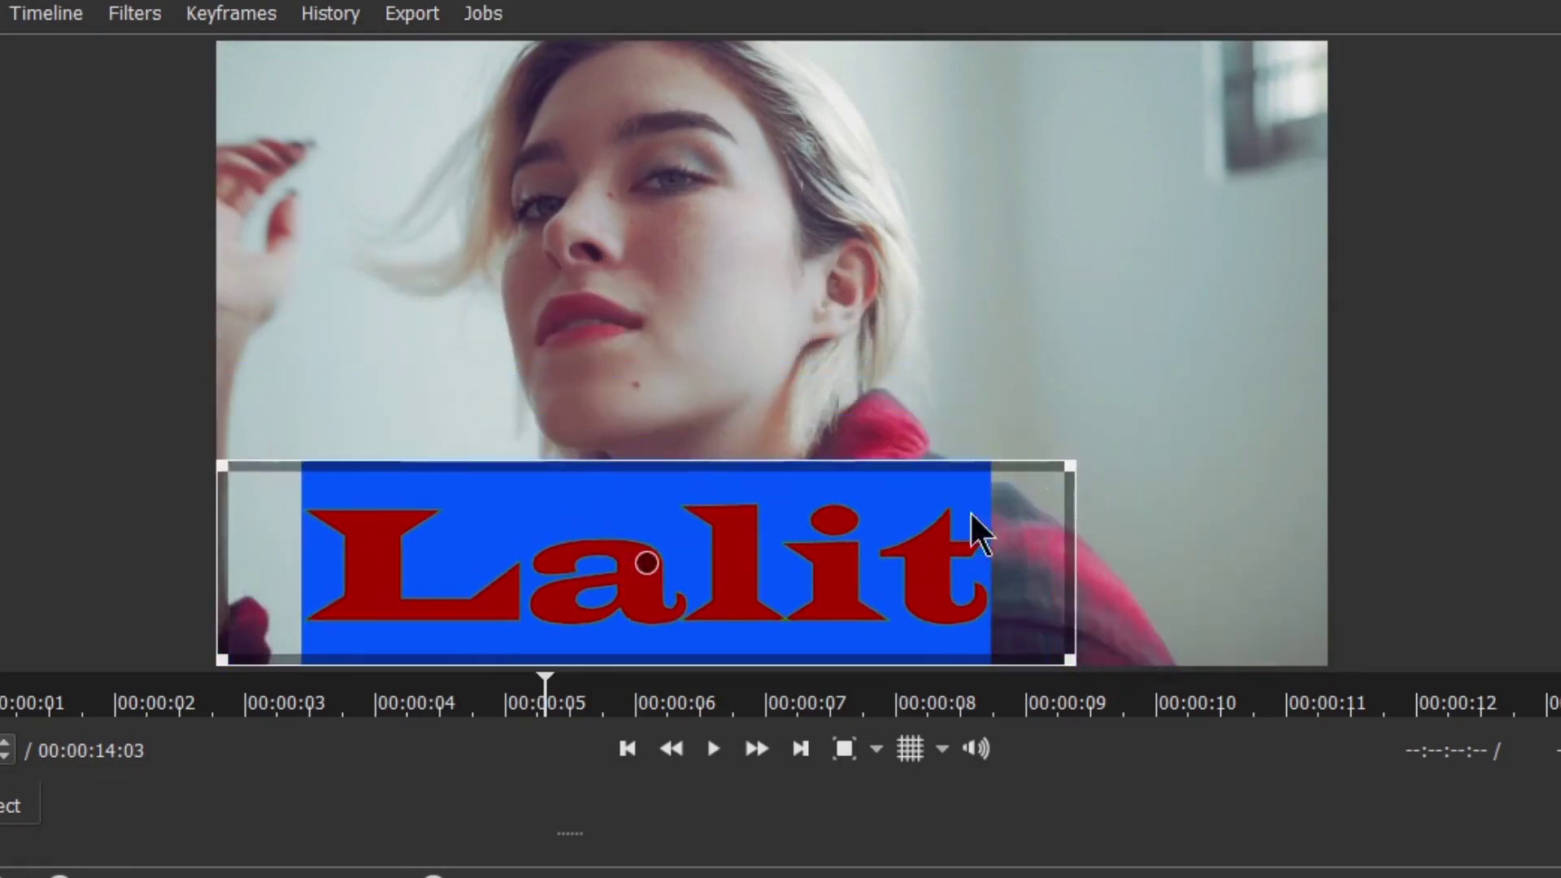
pyautogui.moveTo(649, 563); pyautogui.dragTo(746, 222)
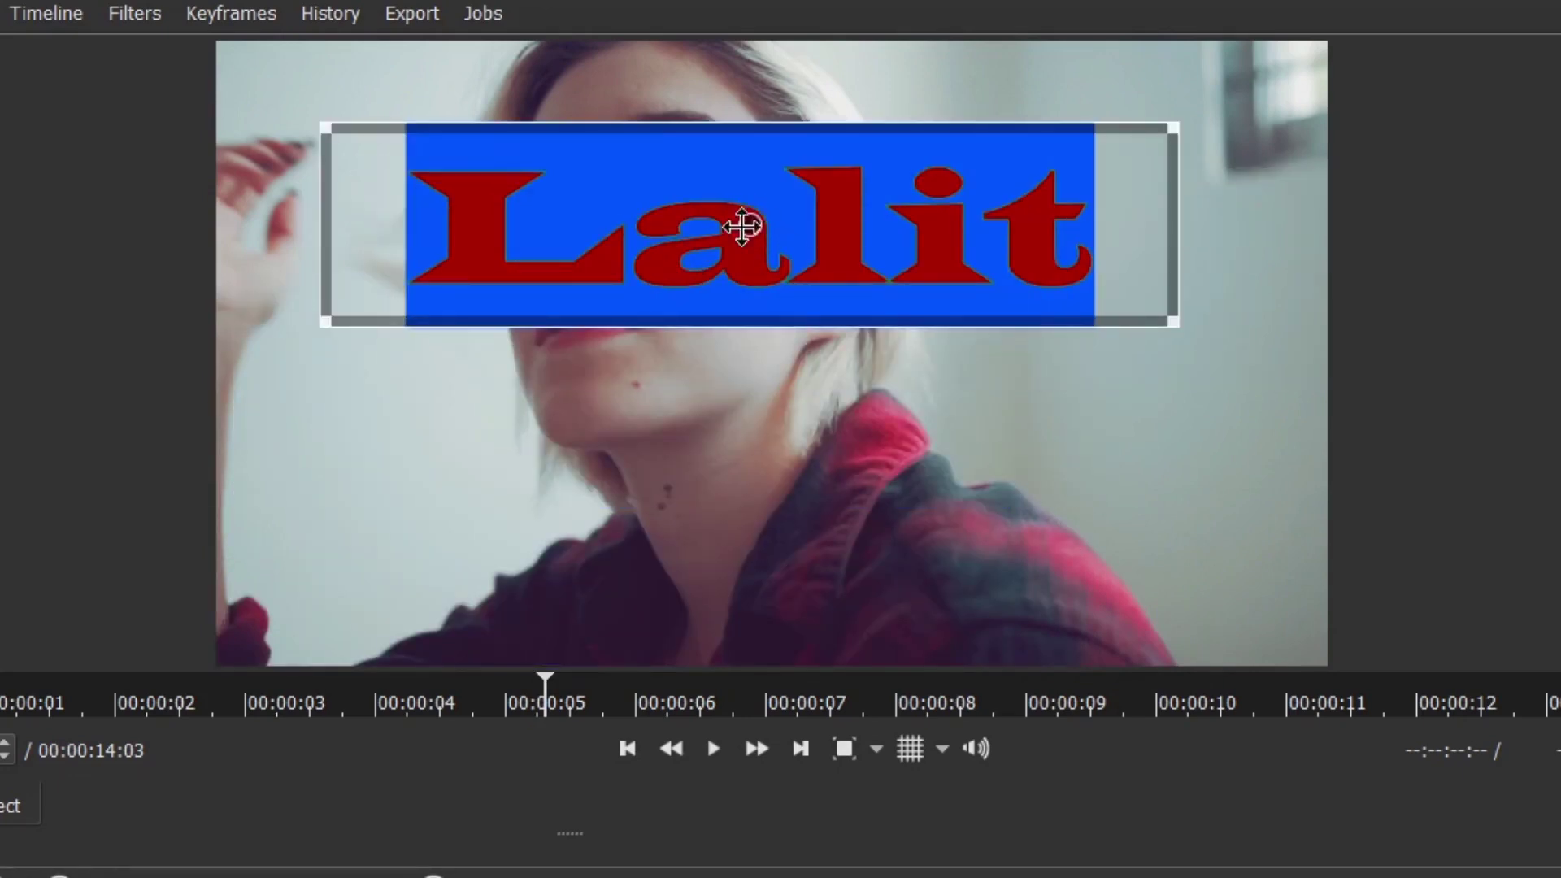
pyautogui.moveTo(743, 227); pyautogui.dragTo(1034, 183)
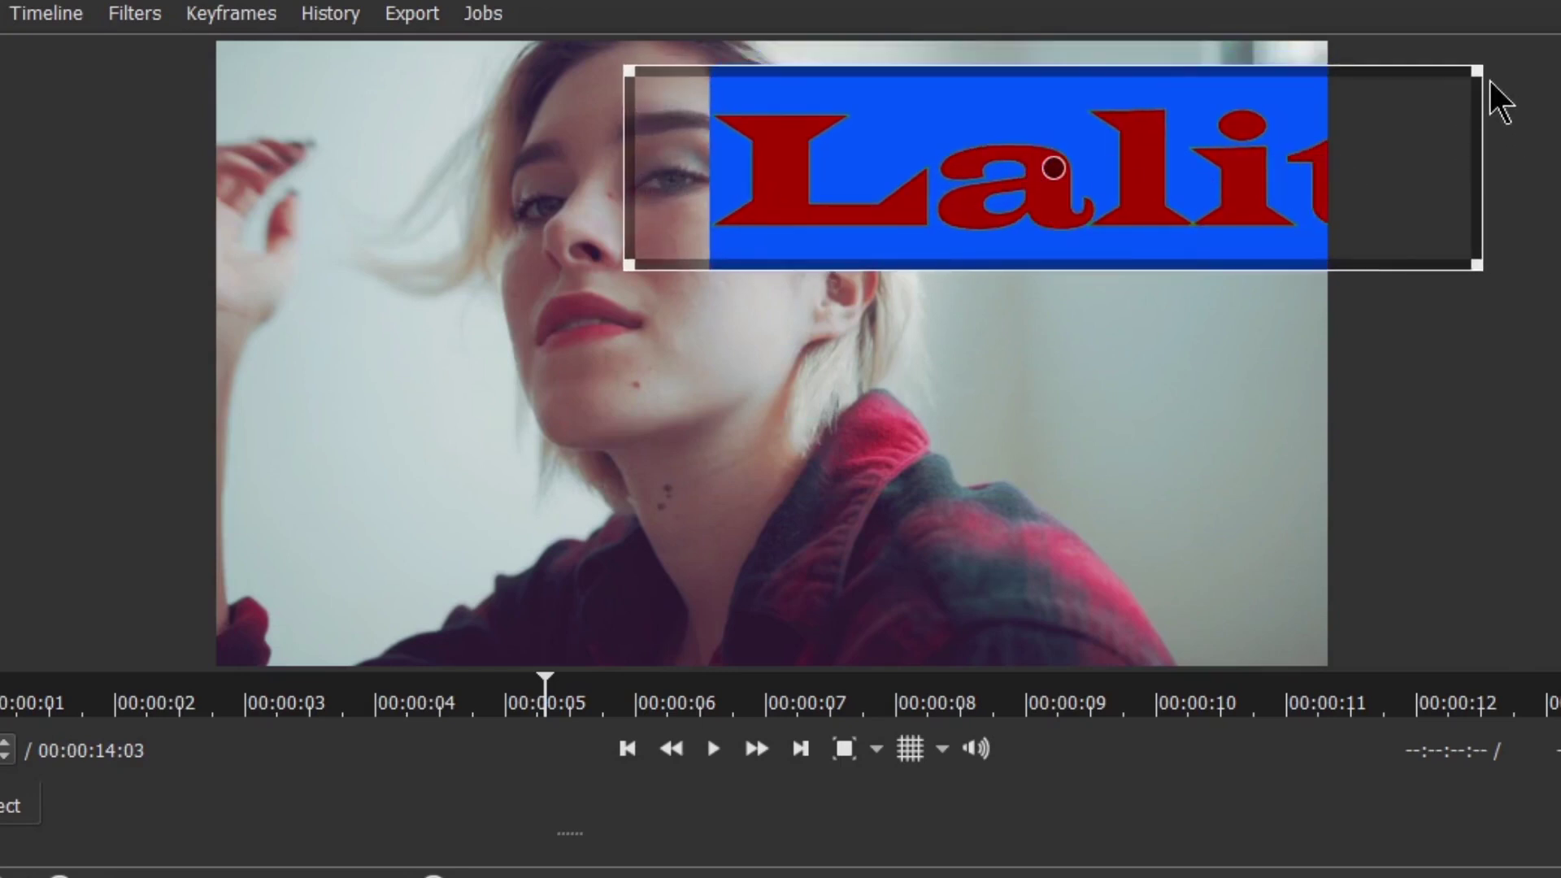
pyautogui.moveTo(1460, 66); pyautogui.dragTo(1220, 199)
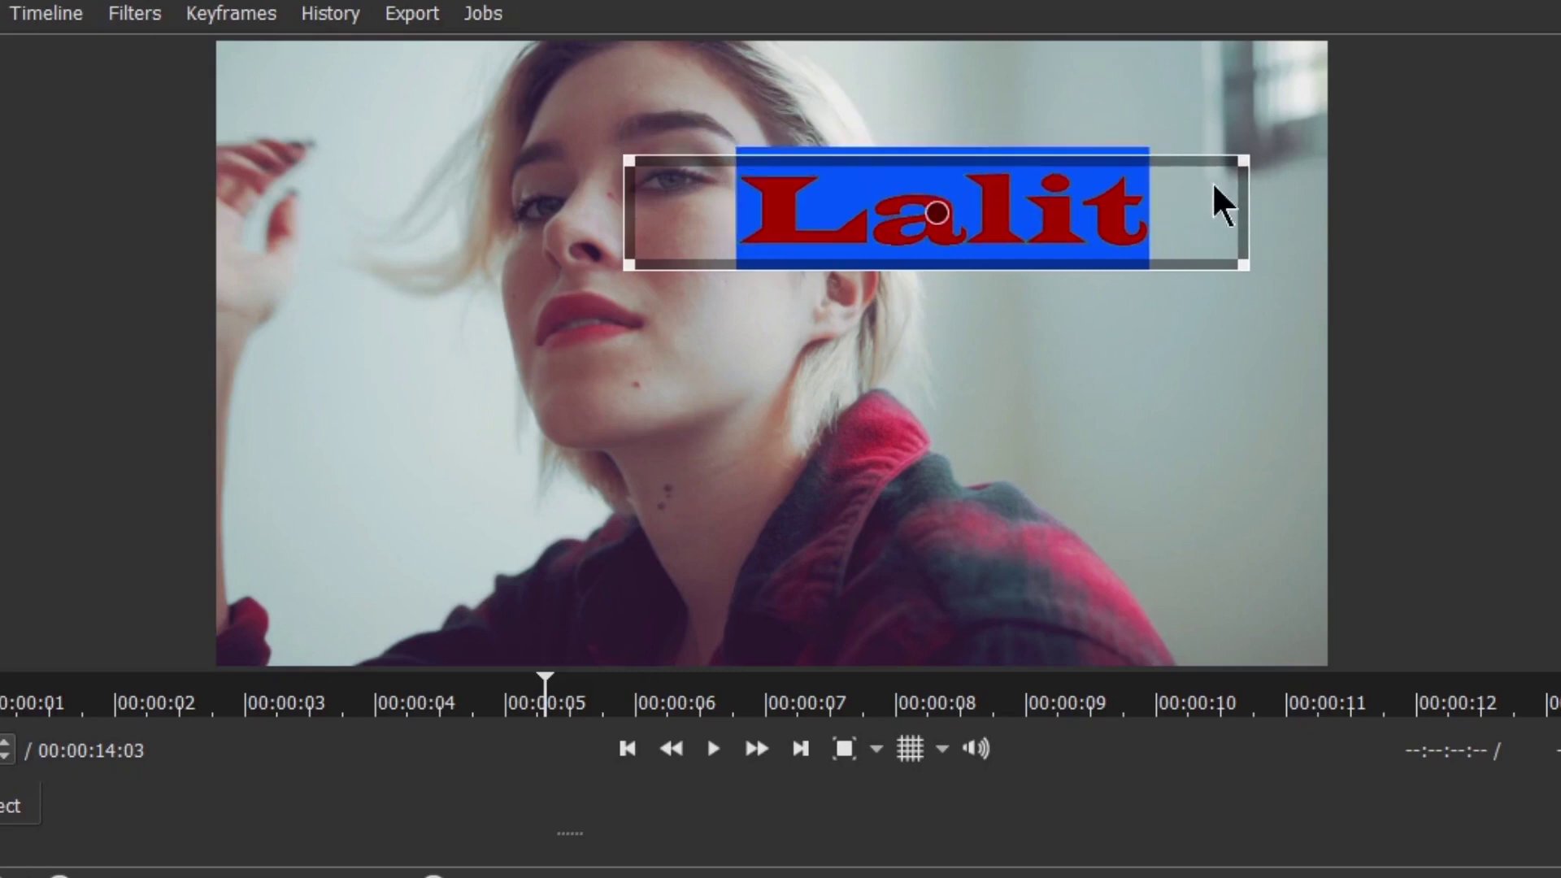
pyautogui.moveTo(934, 210); pyautogui.dragTo(1134, 171)
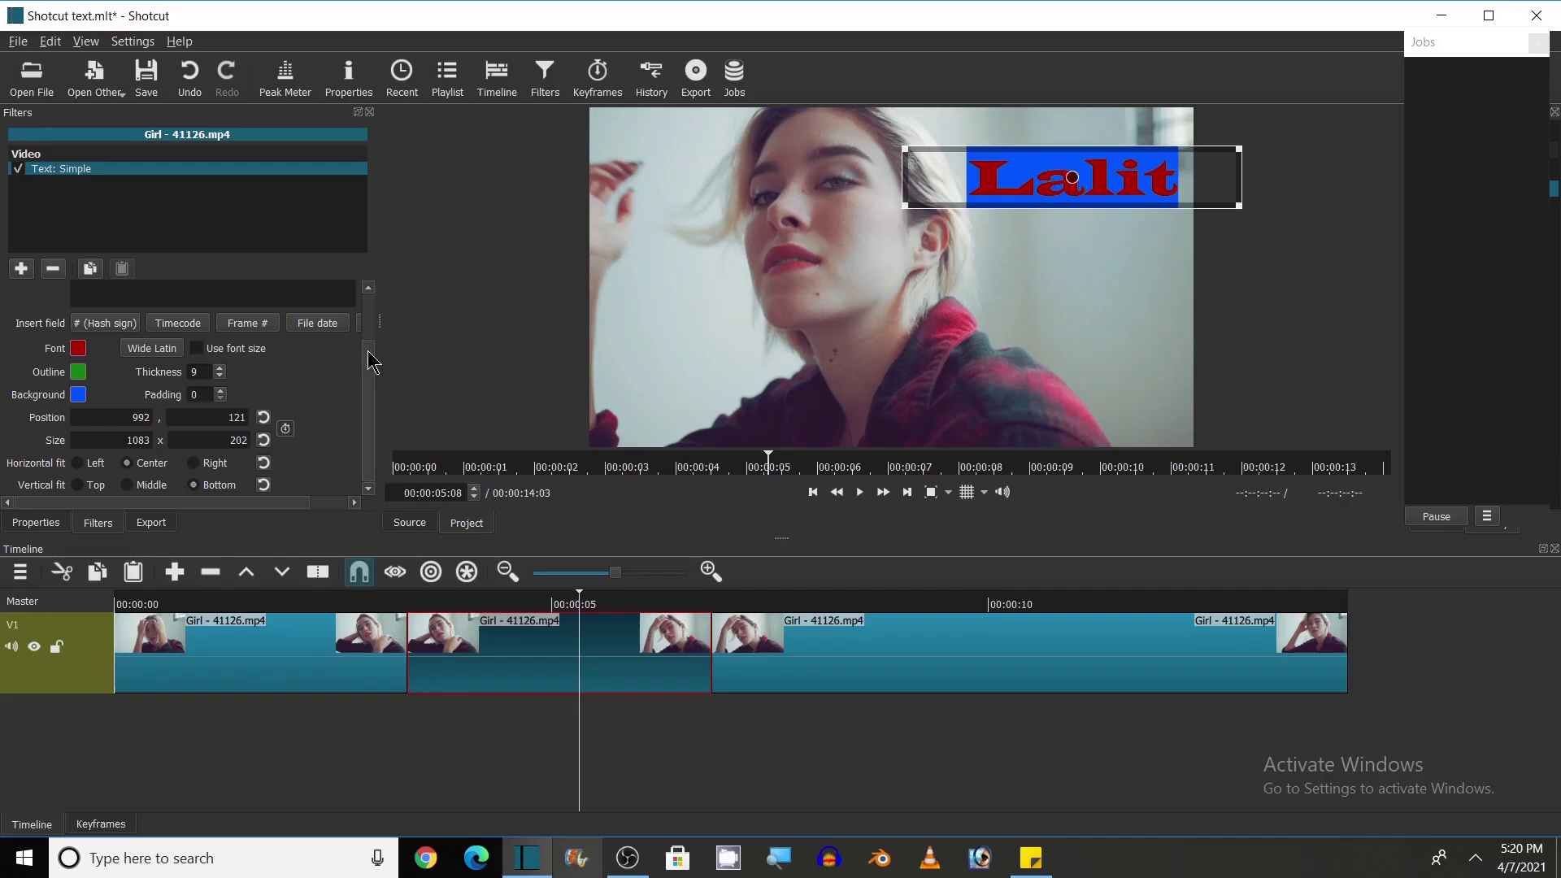
pyautogui.scroll(2, 376, 317)
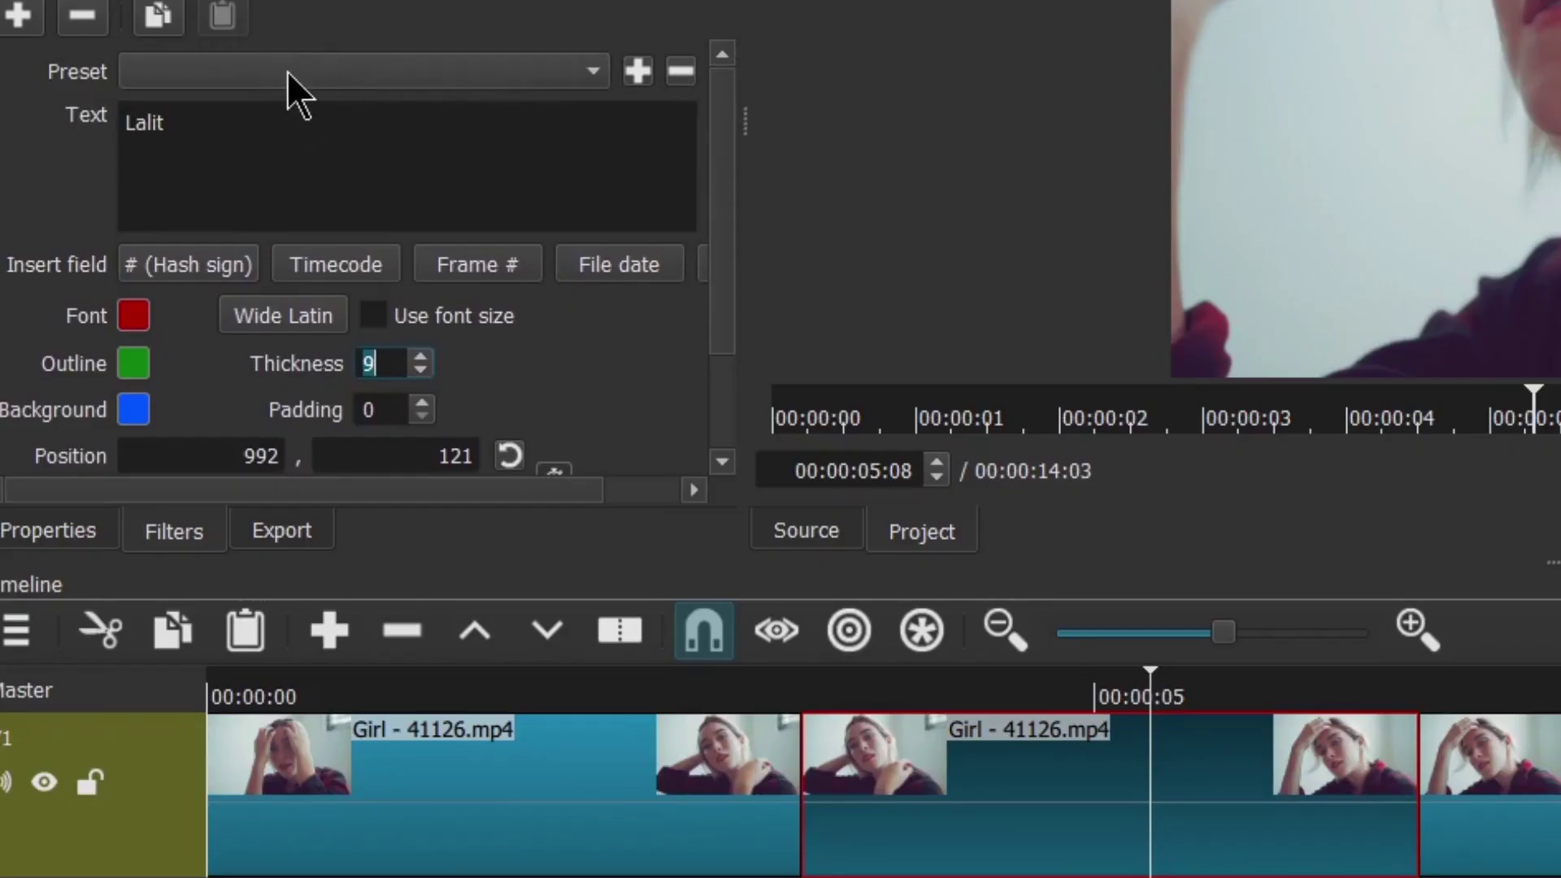
# Step: Try the Bottom Left text preset on the Lalit title, then settle on Lower Third
pyautogui.click(285, 75)
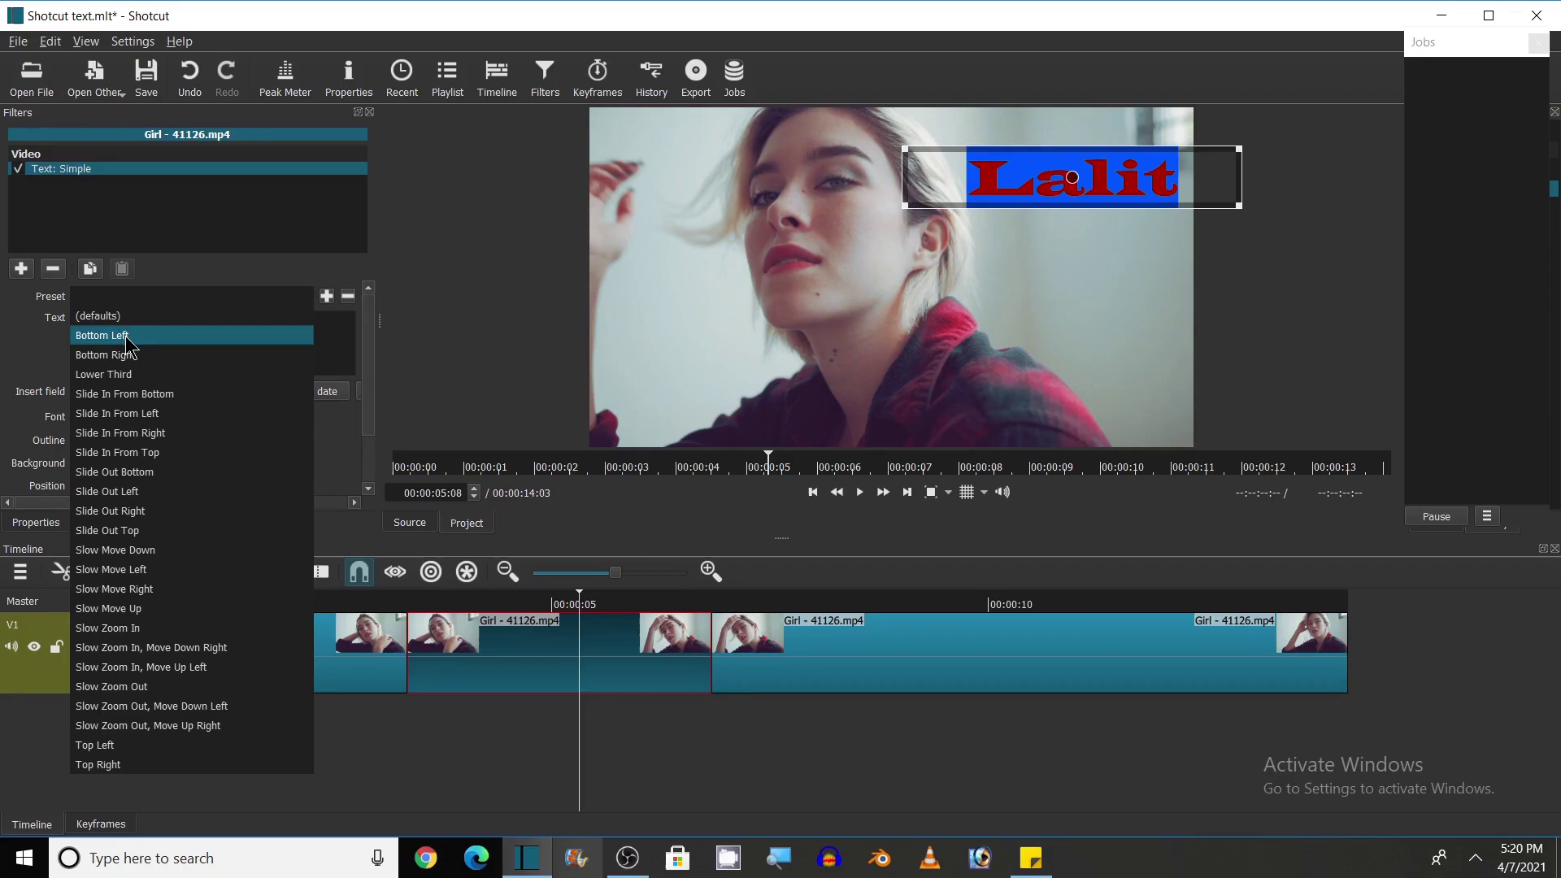
pyautogui.click(127, 336)
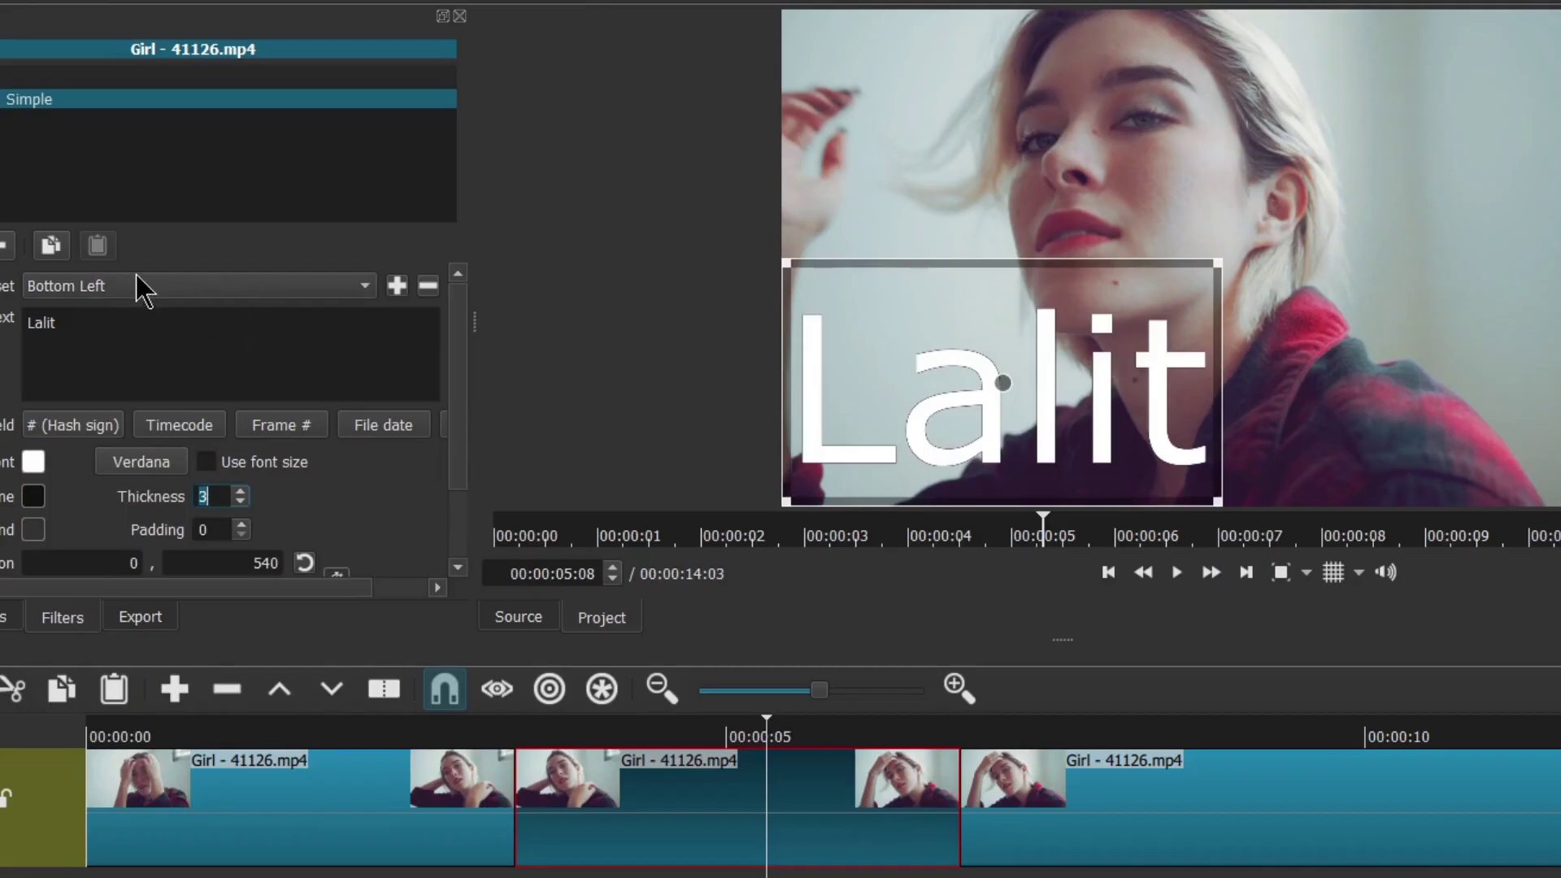
pyautogui.click(117, 283)
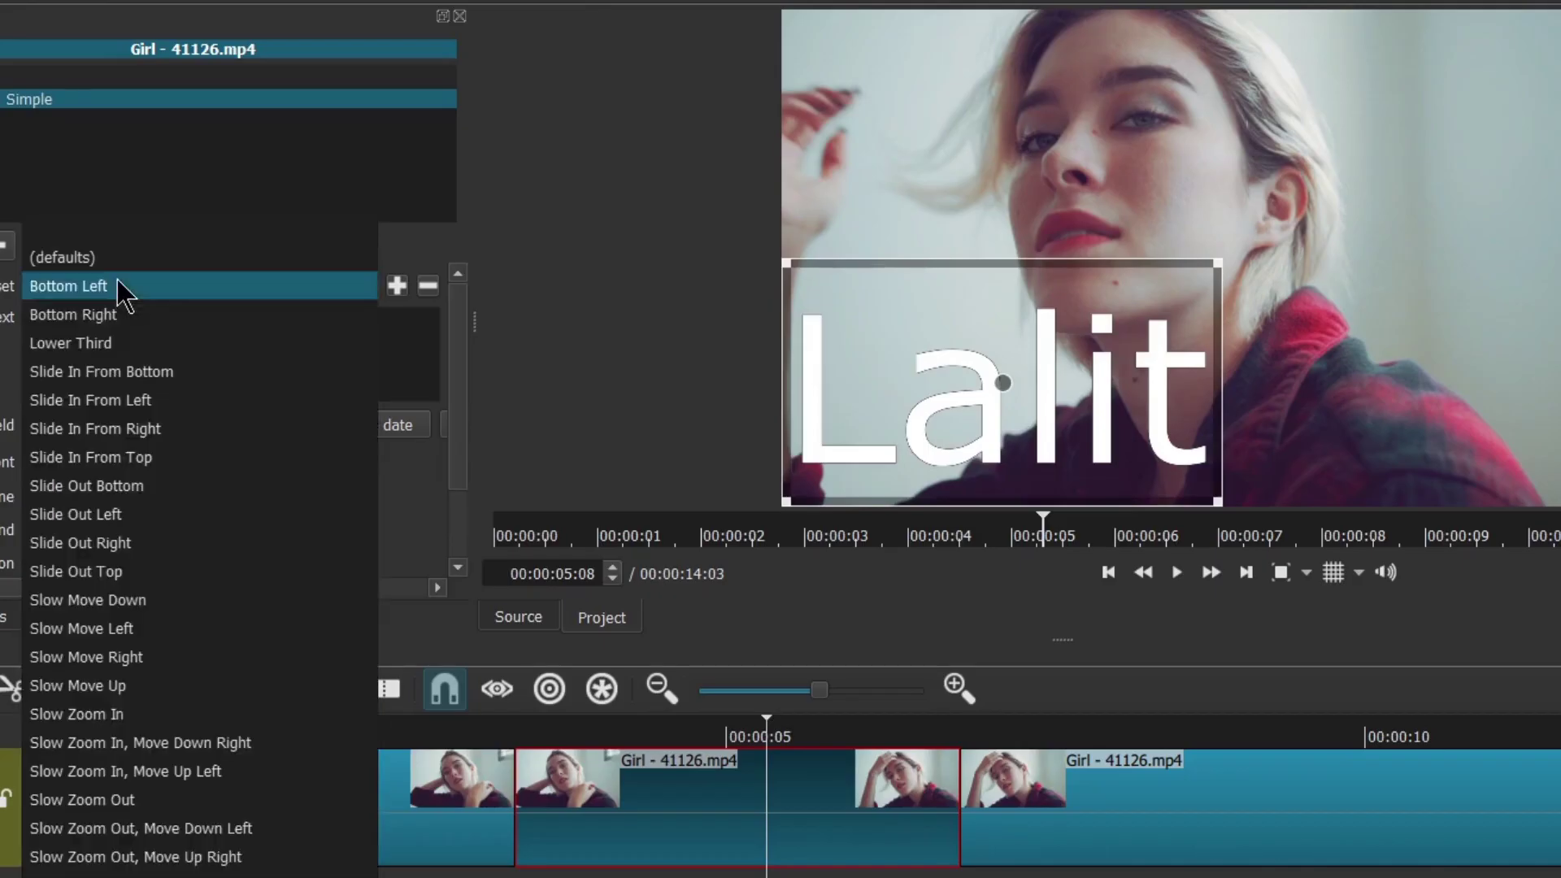
pyautogui.click(115, 347)
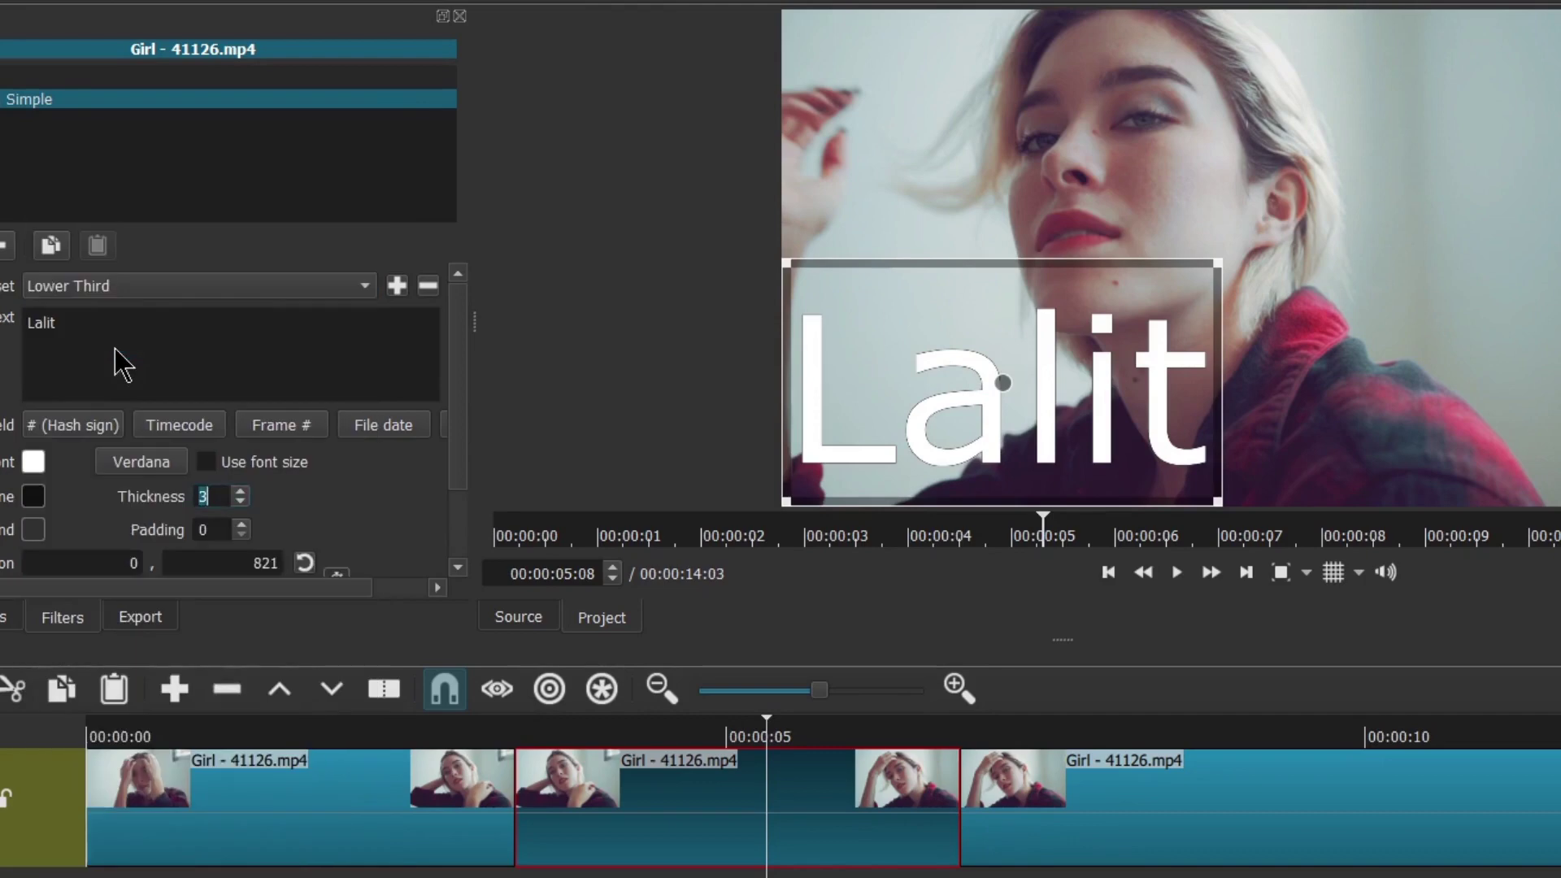
pyautogui.click(181, 292)
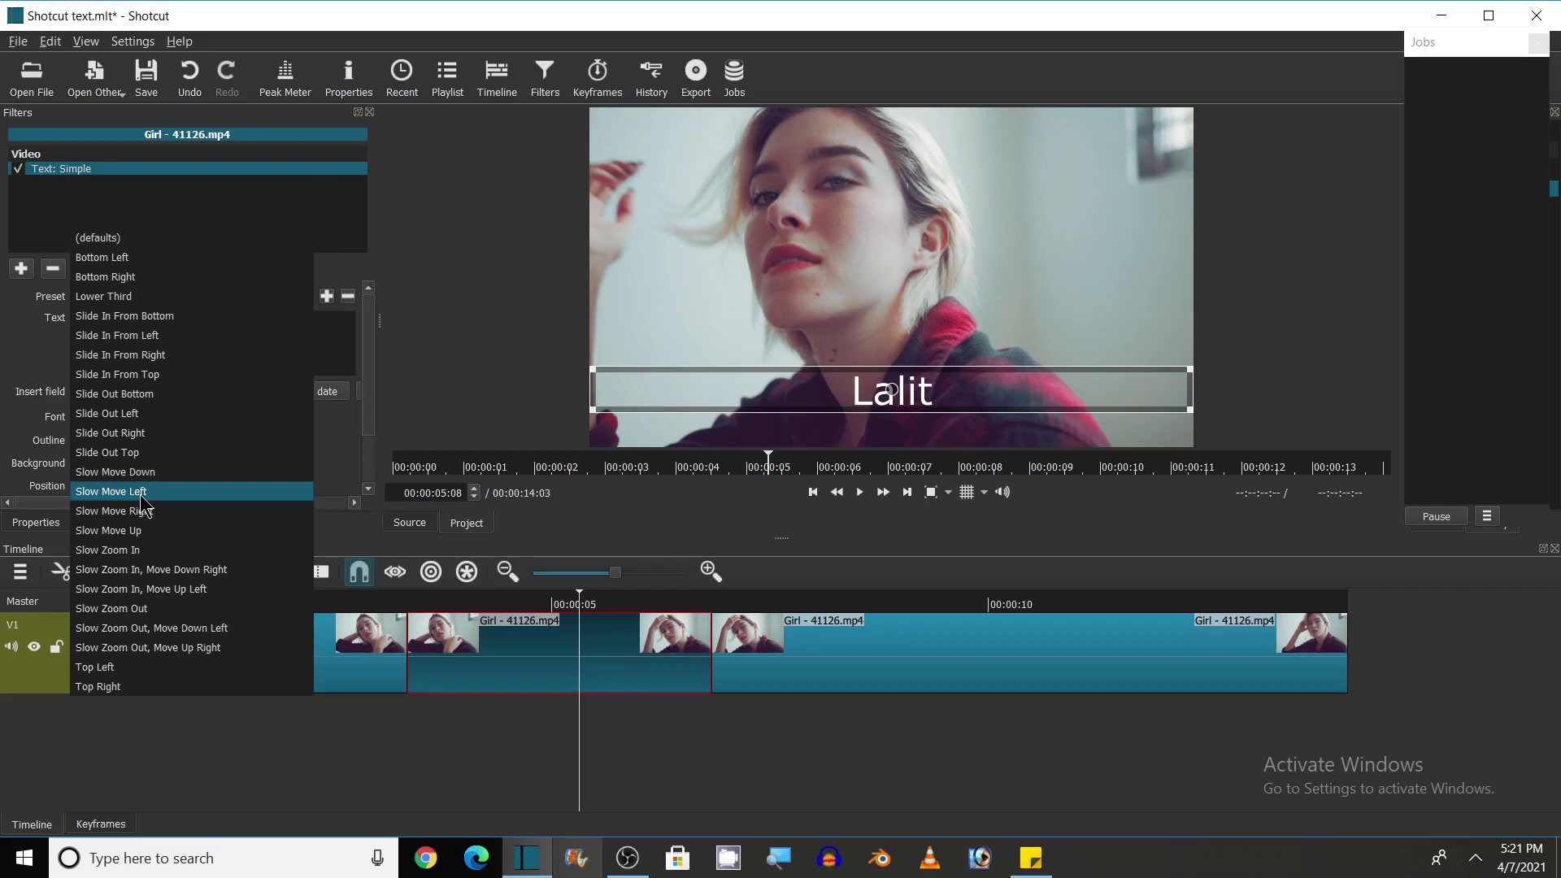
# Step: Apply the Slow Move Left preset to the Lalit title and play it back
pyautogui.click(187, 616)
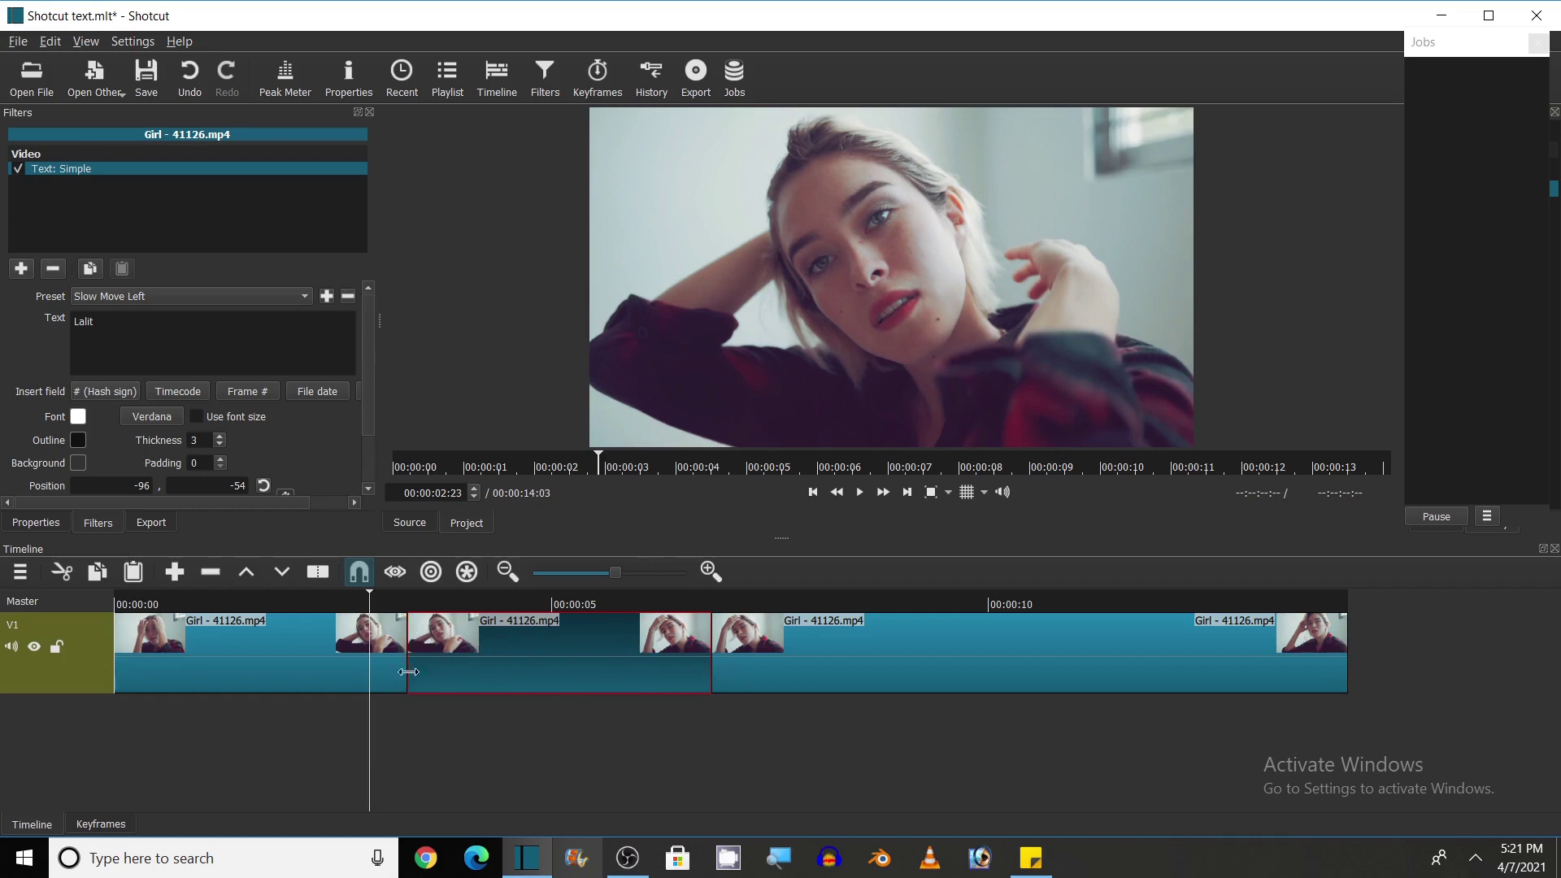
pyautogui.press('space')
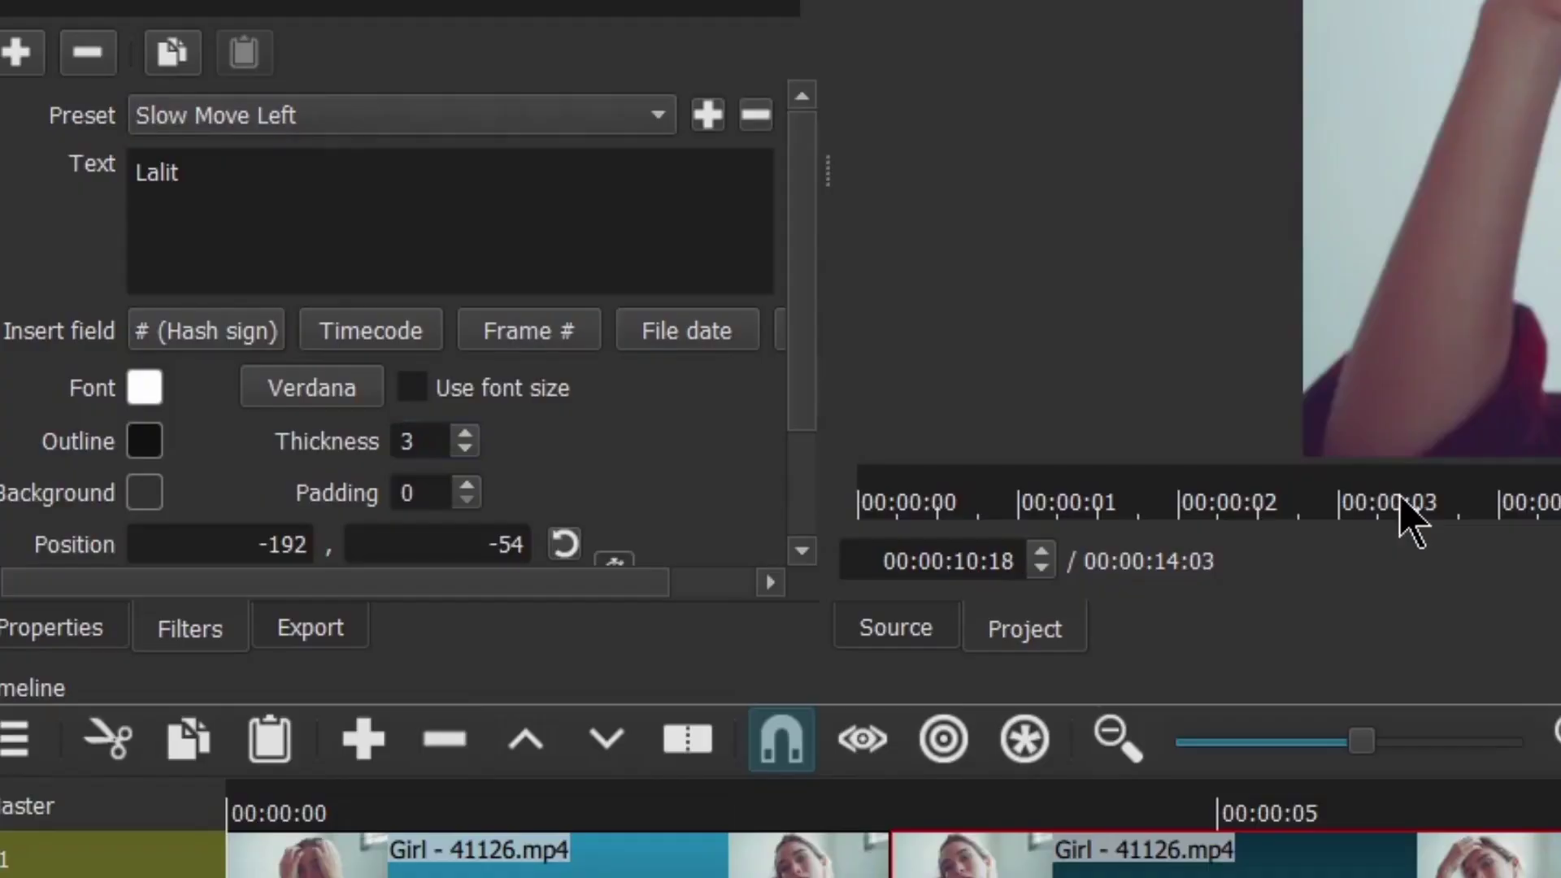
# Step: Apply the Slow Zoom In preset and preview the zooming title from about 00:00:02
pyautogui.click(152, 296)
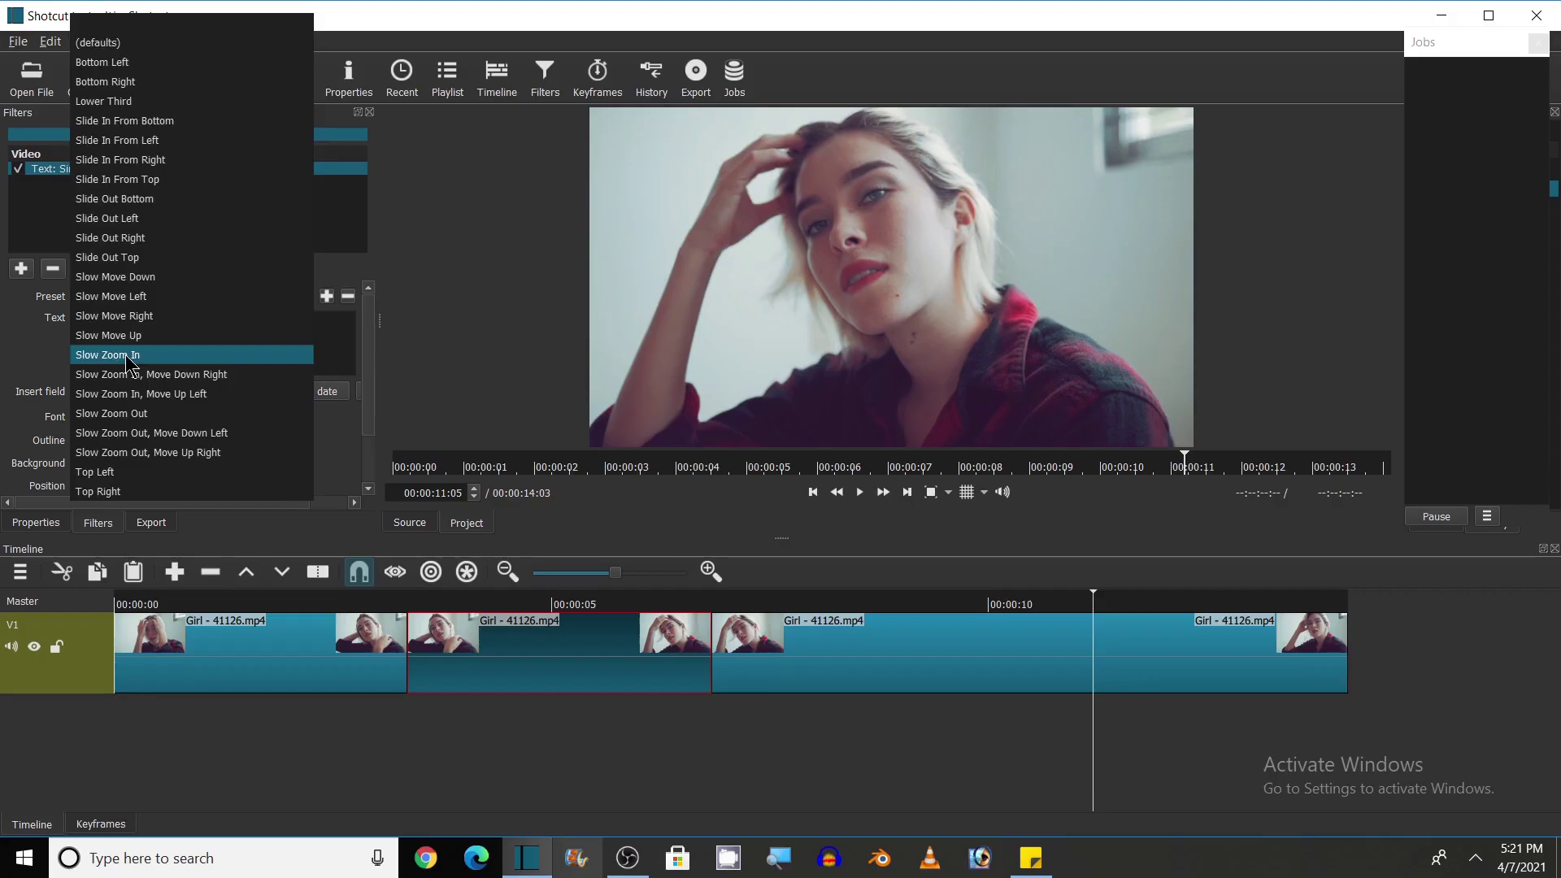
pyautogui.click(139, 285)
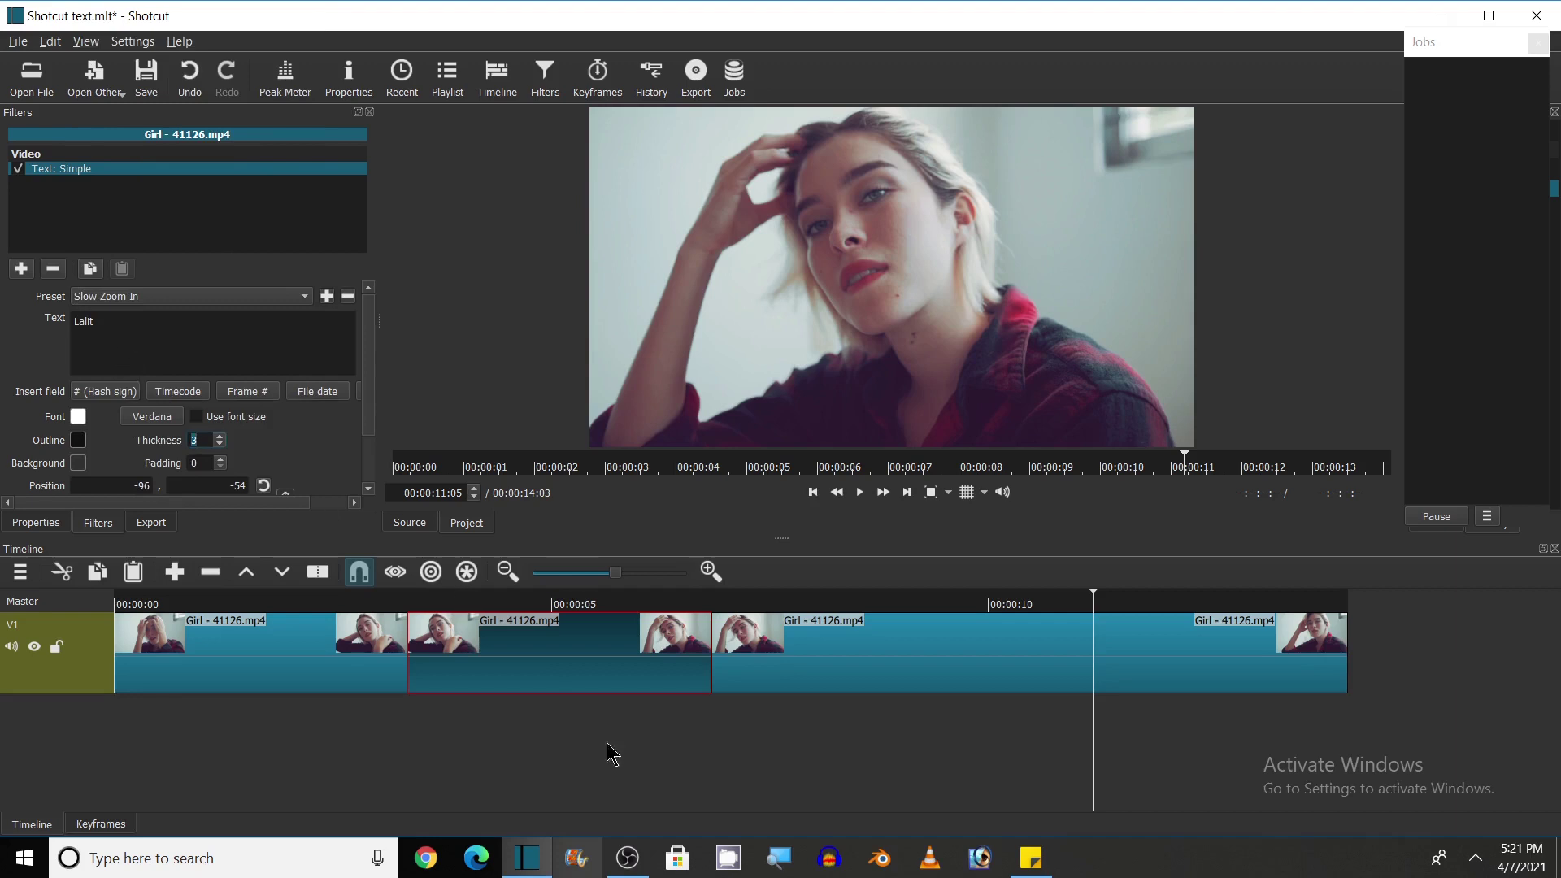
pyautogui.click(533, 726)
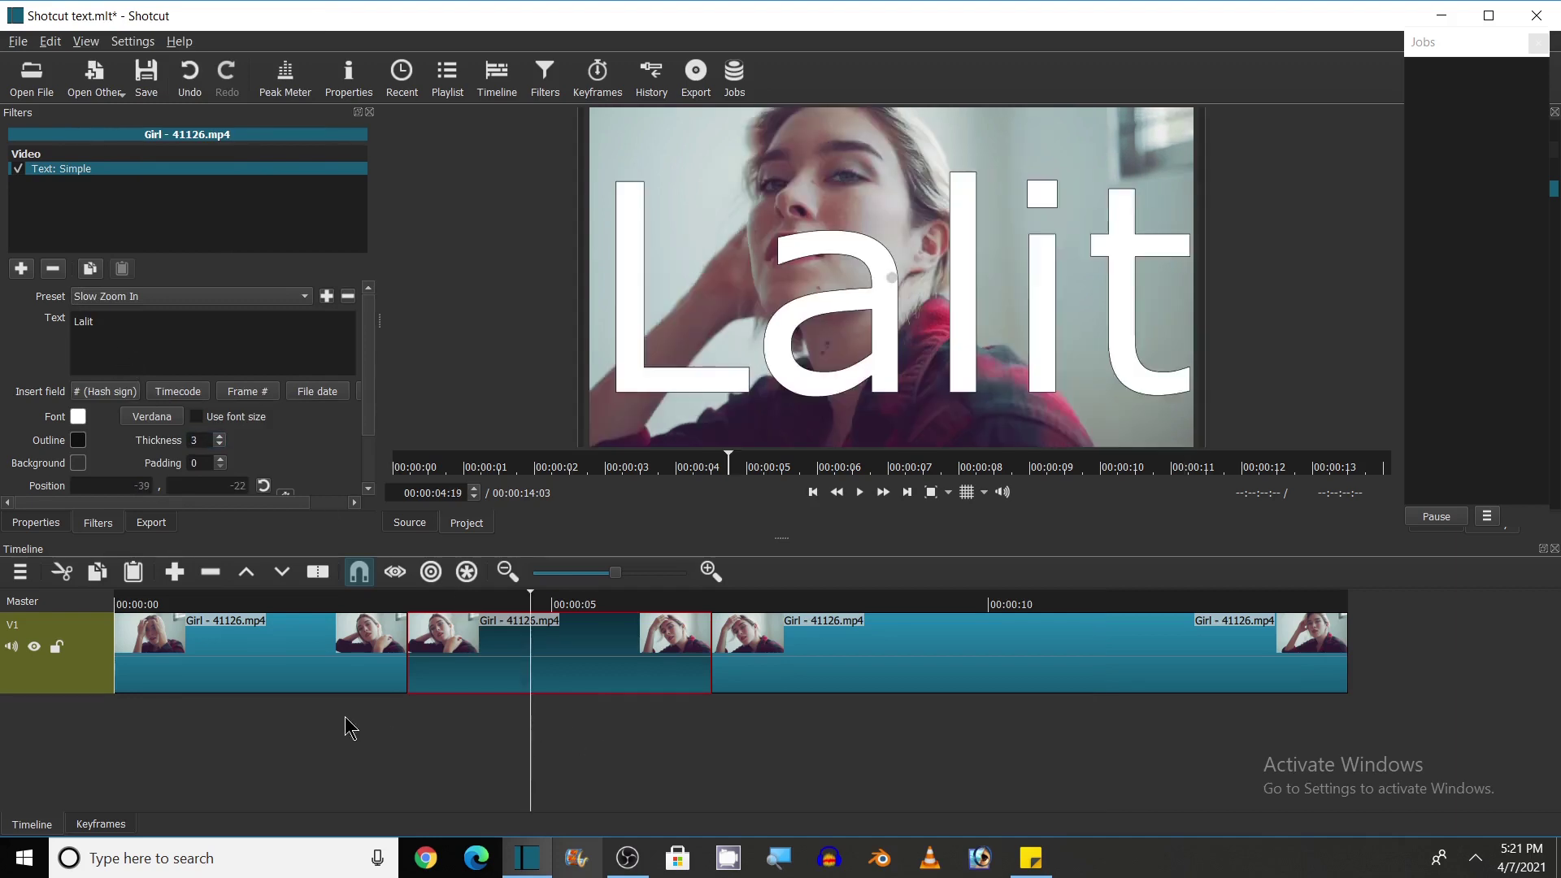
pyautogui.click(309, 724)
pyautogui.press('space')
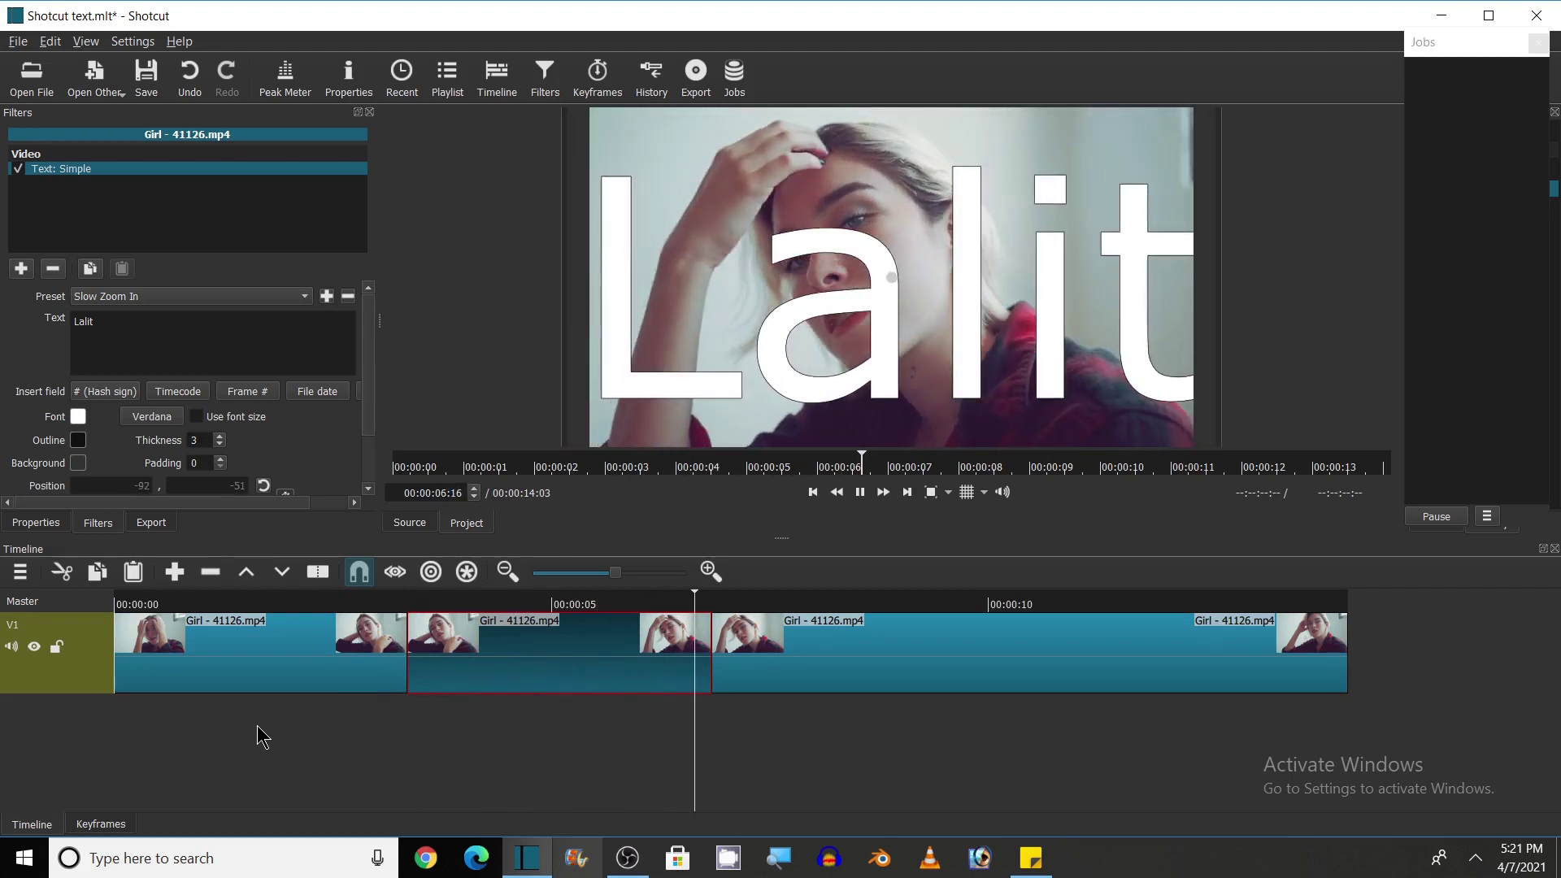
pyautogui.press('space')
# Step: Return the playhead to 00:00:03:23 and select the third clip on the timeline
pyautogui.click(204, 297)
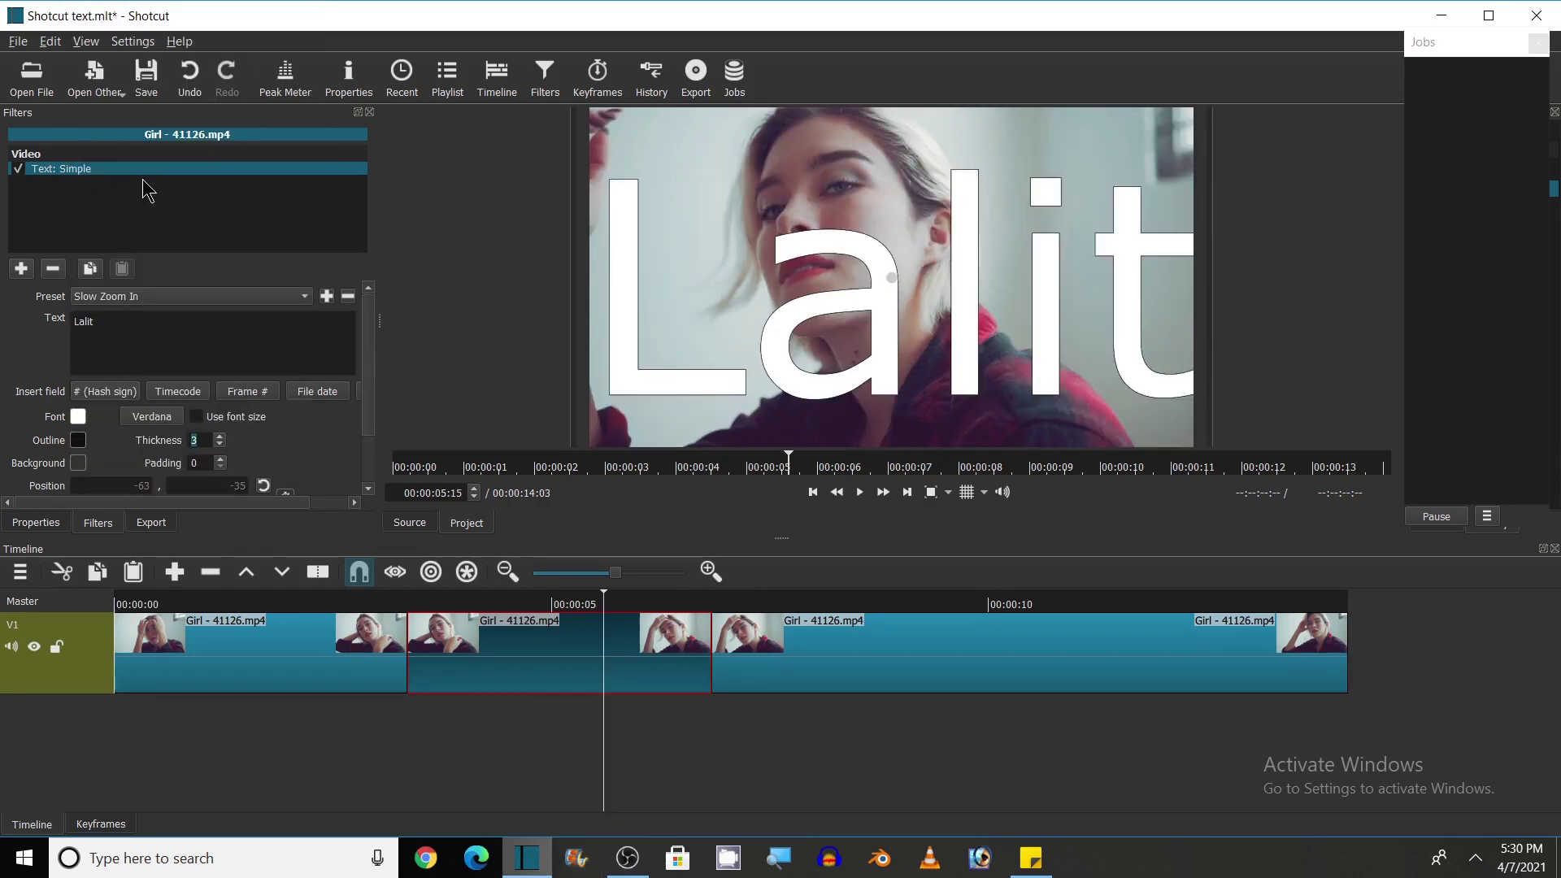
pyautogui.click(457, 604)
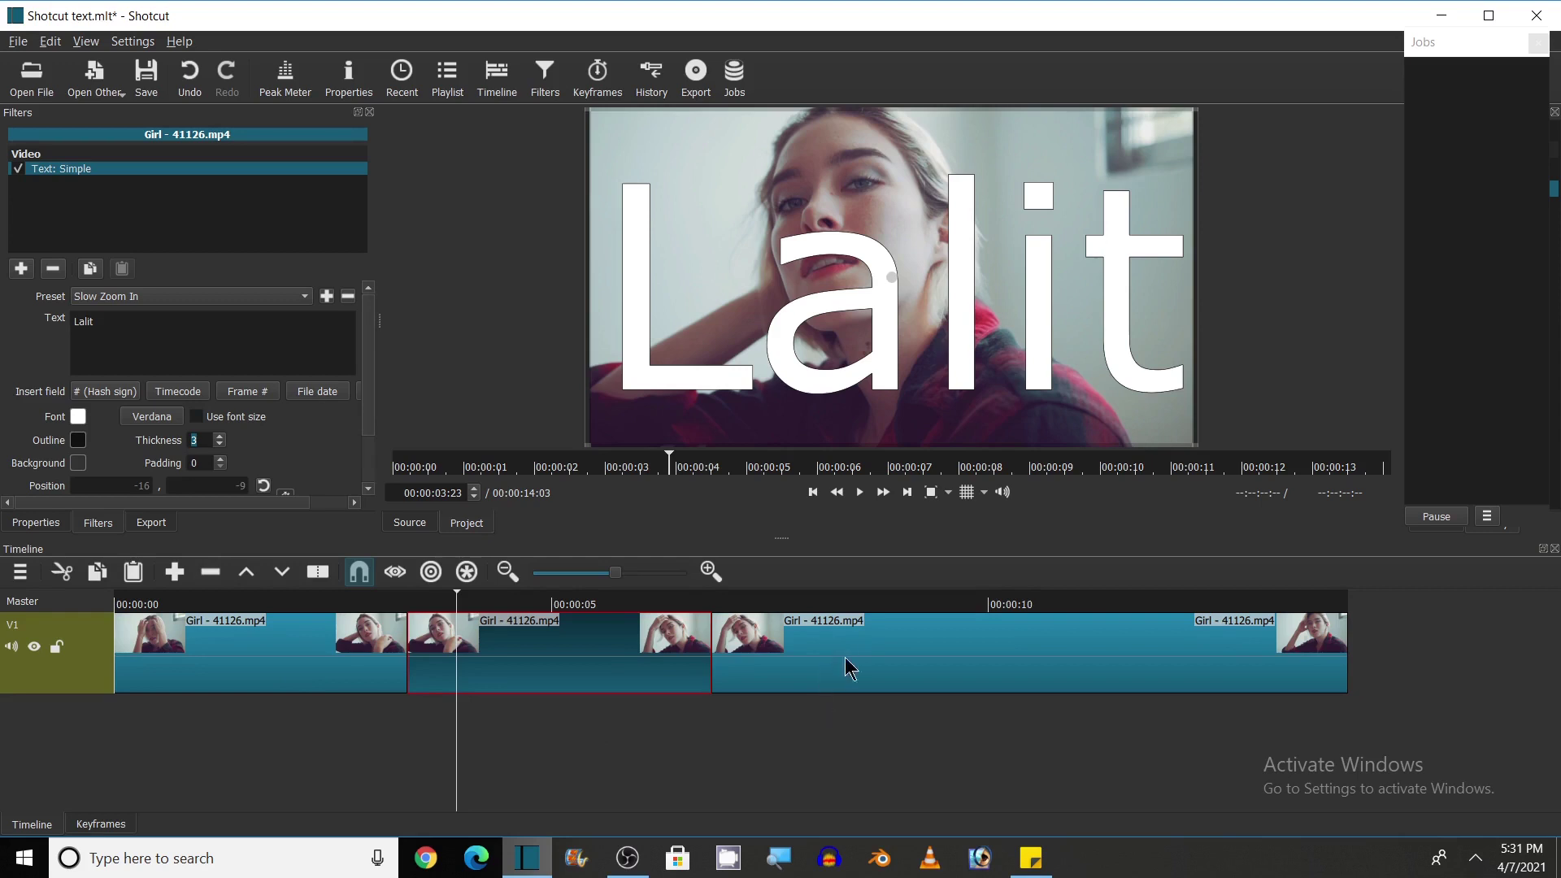
pyautogui.click(813, 672)
# Step: Split the third clip at 00:00:08:07
pyautogui.click(829, 712)
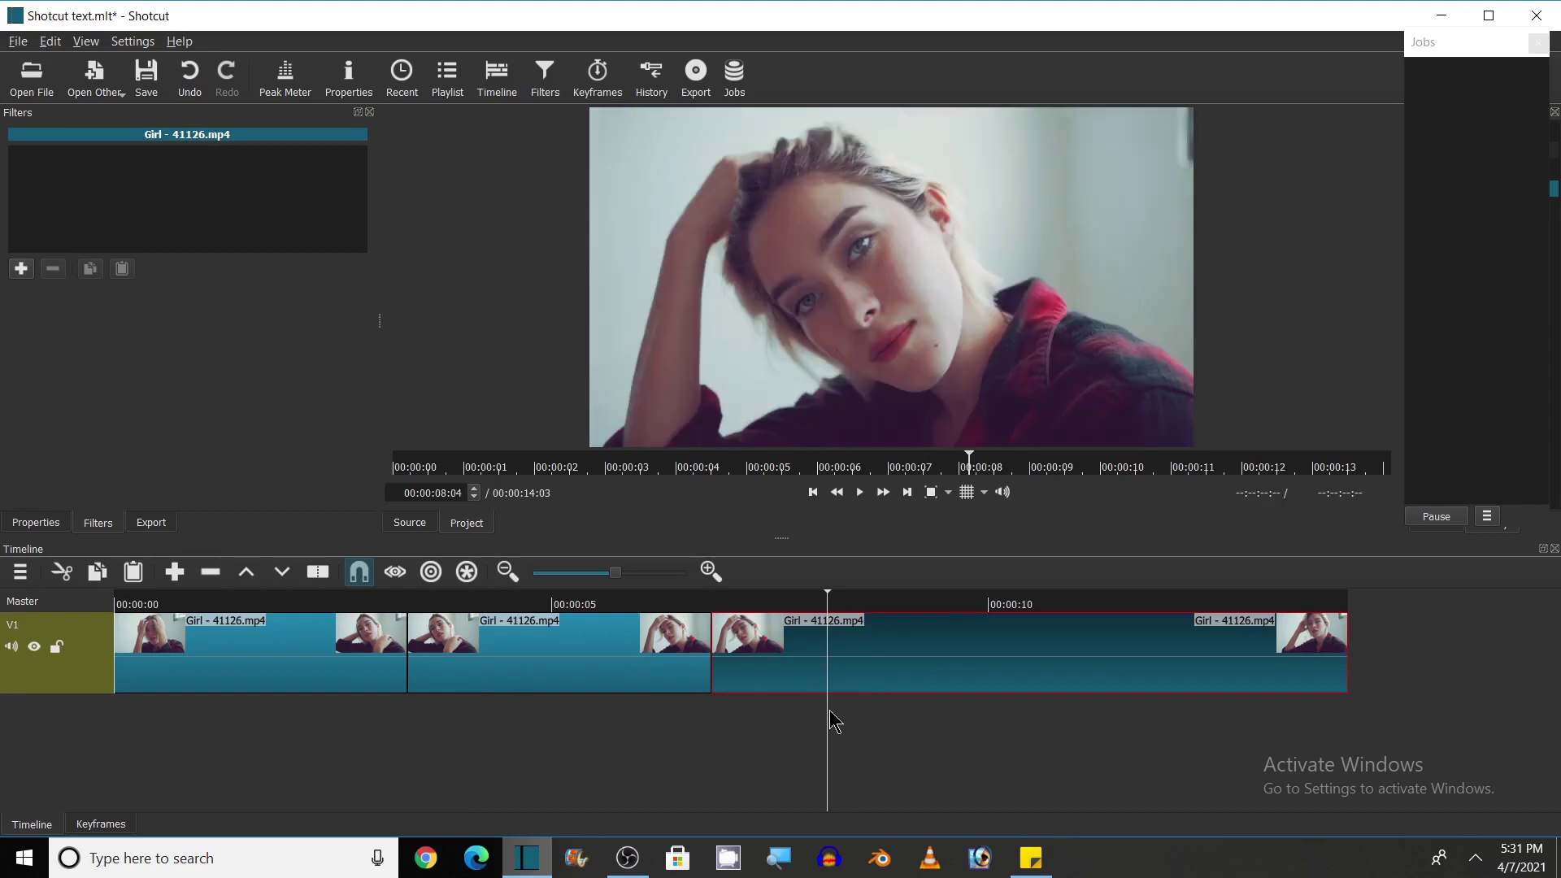
pyautogui.click(841, 715)
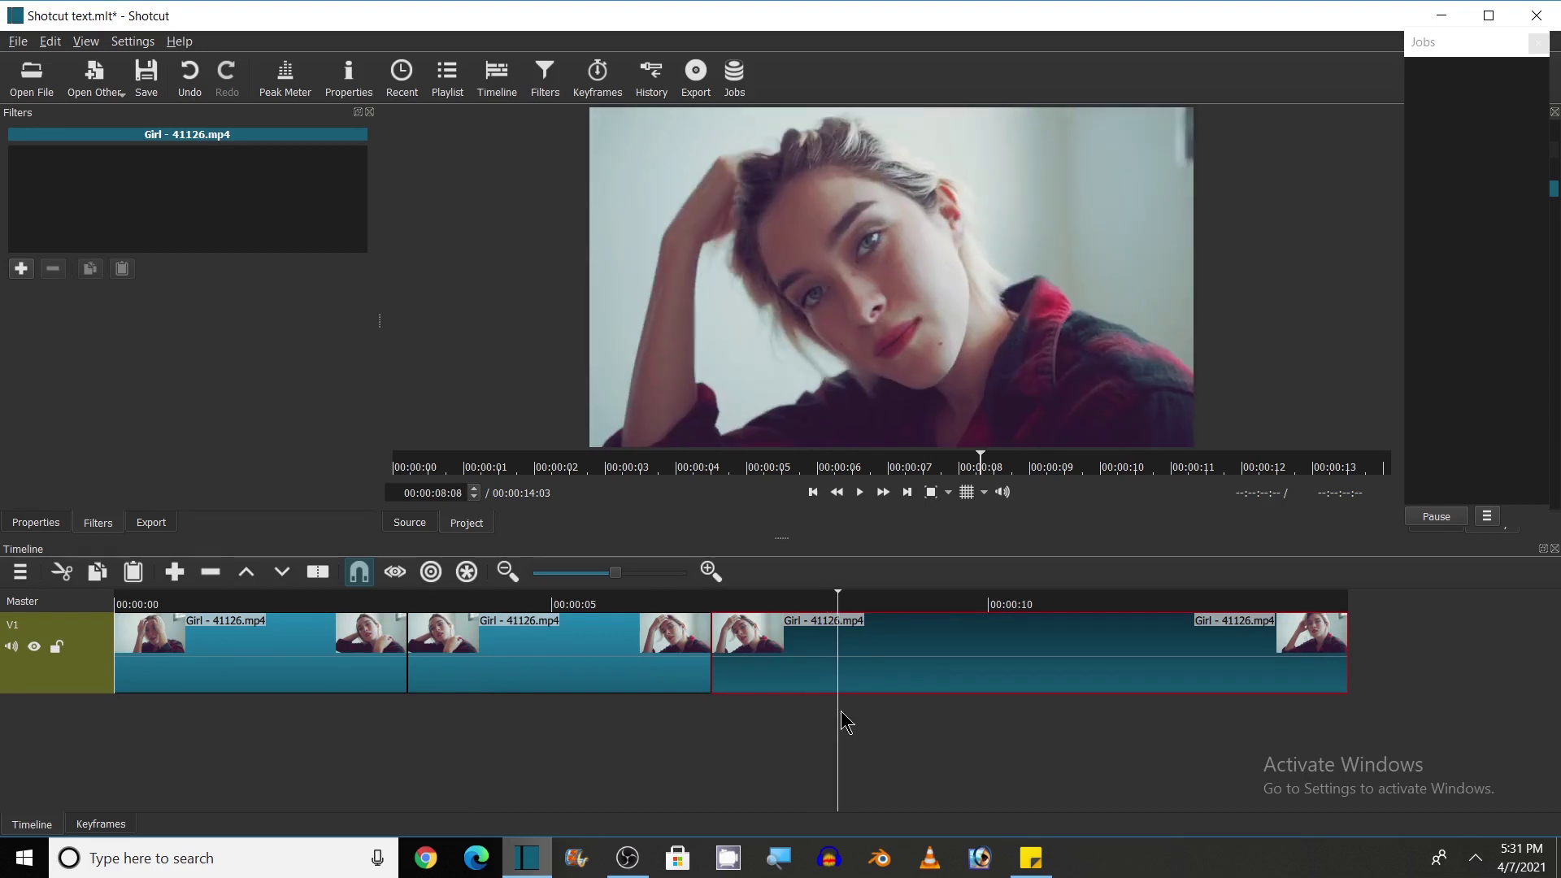
pyautogui.press('Left')
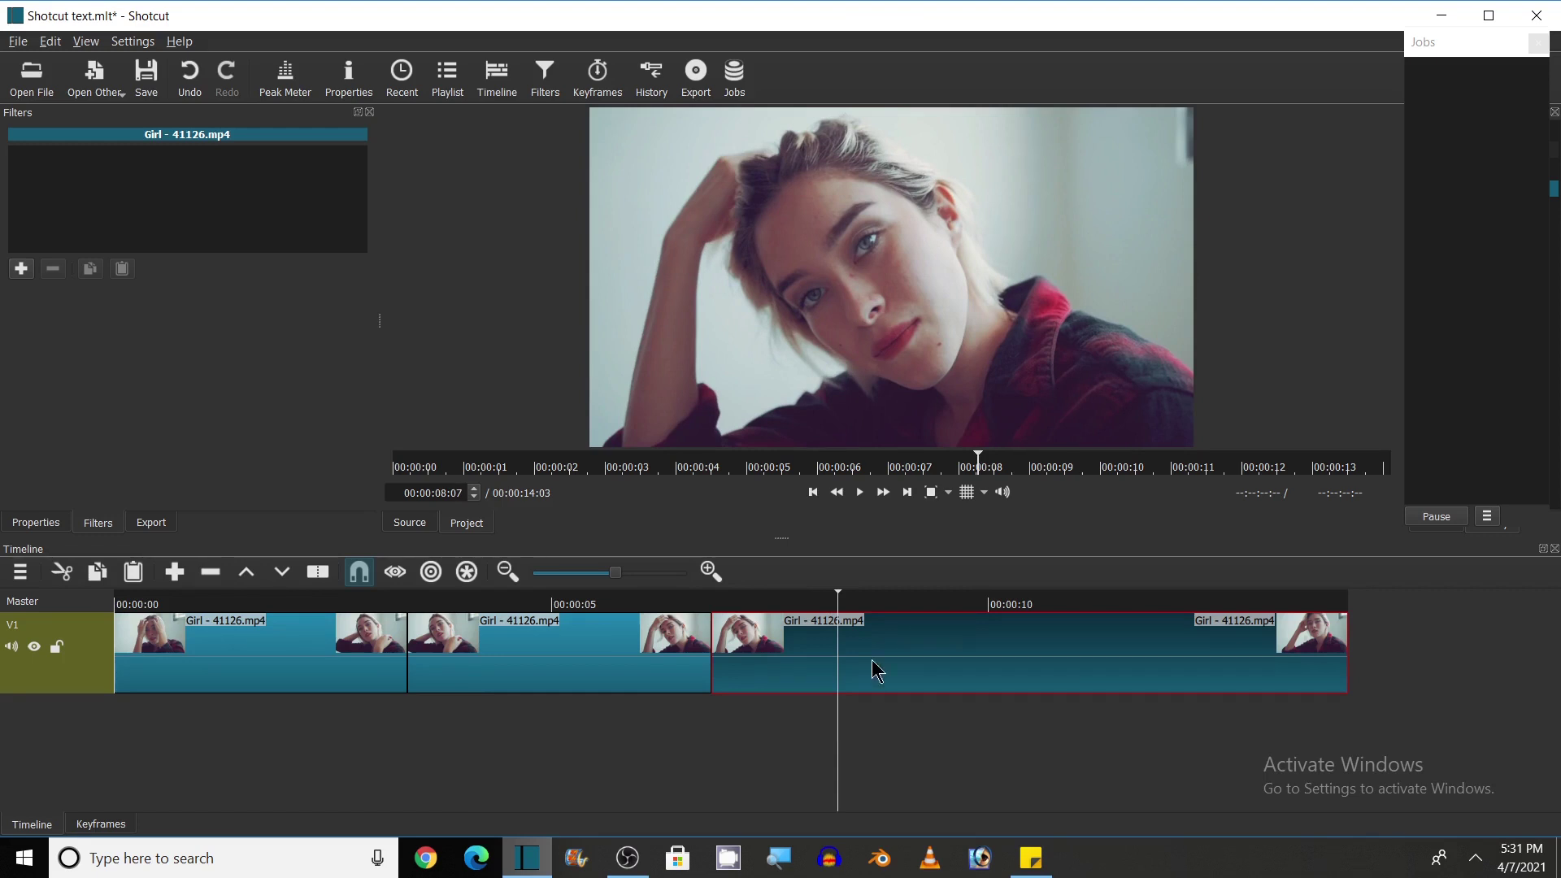
pyautogui.press('s')
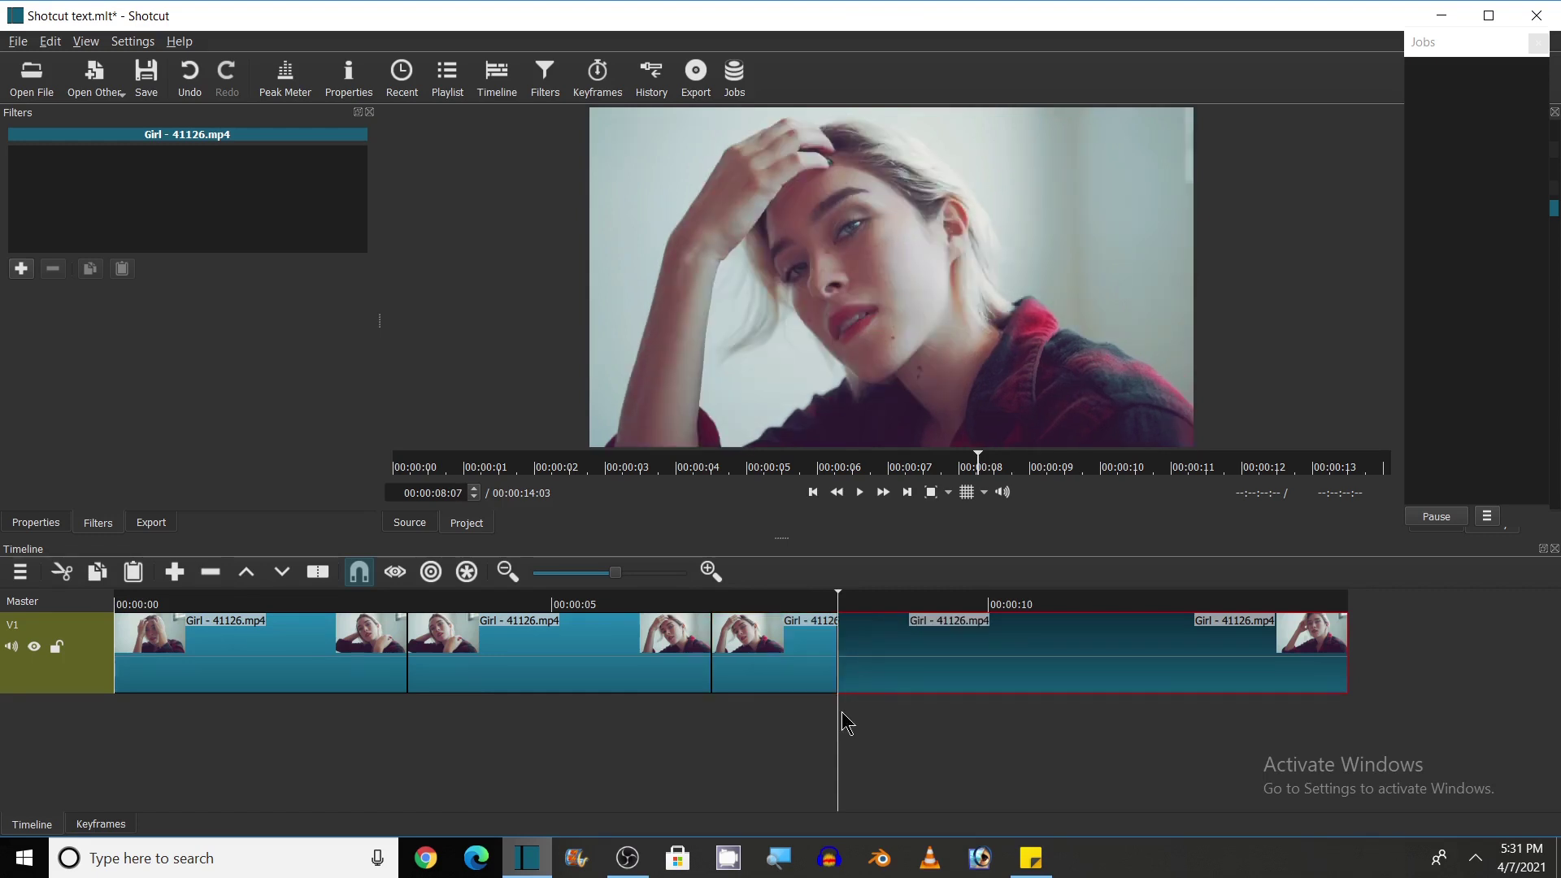
# Step: Split again at 00:00:09:24, then select and play the short middle piece
pyautogui.press('Right')
pyautogui.moveTo(939, 724); pyautogui.dragTo(977, 658)
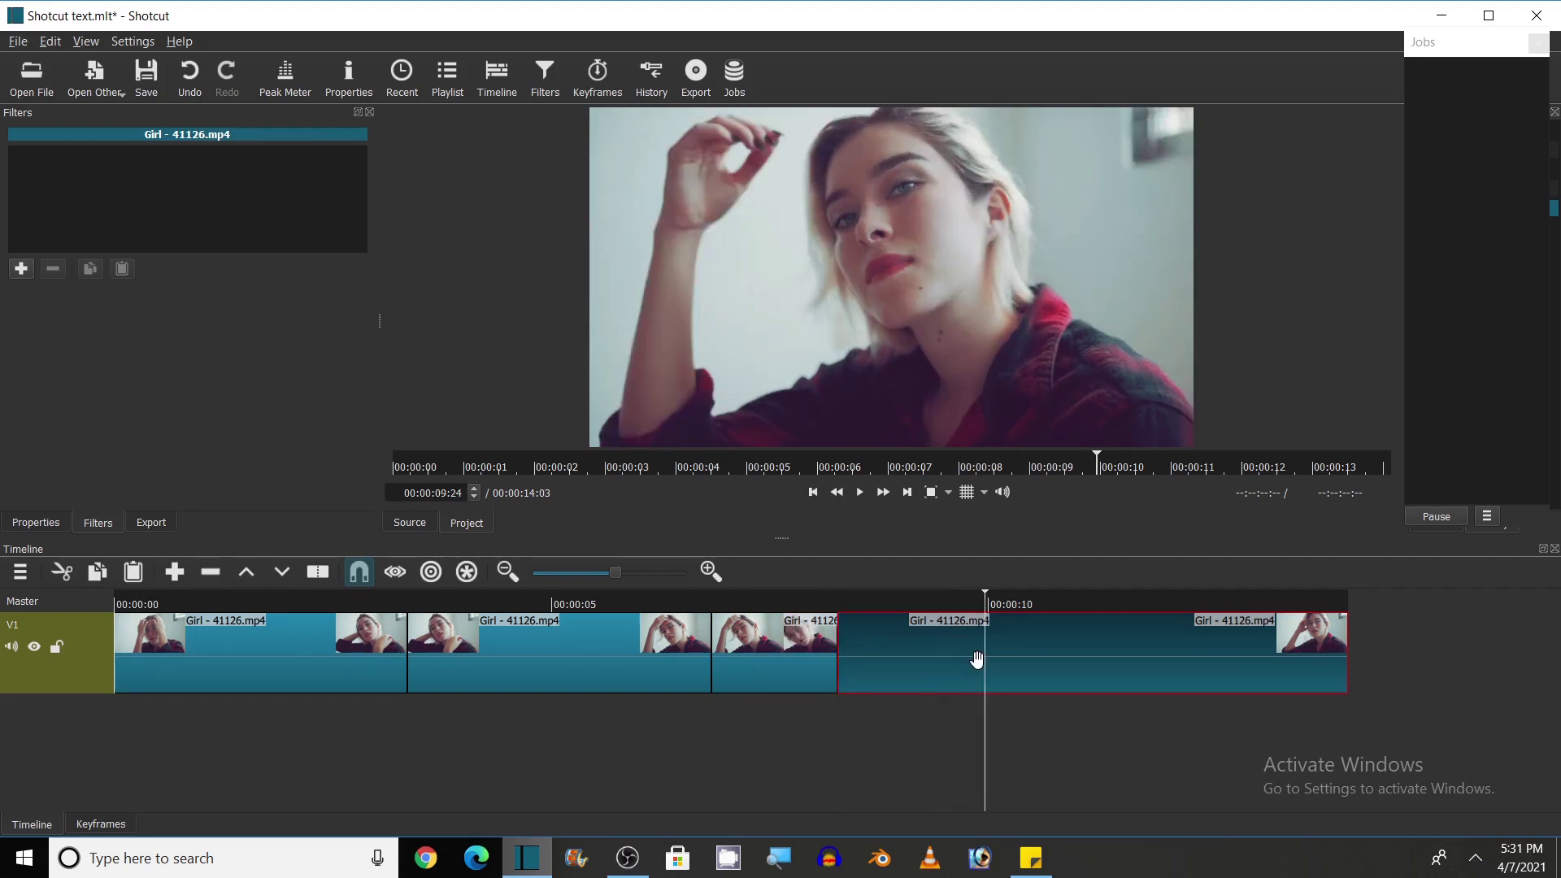
pyautogui.press('s')
pyautogui.click(930, 714)
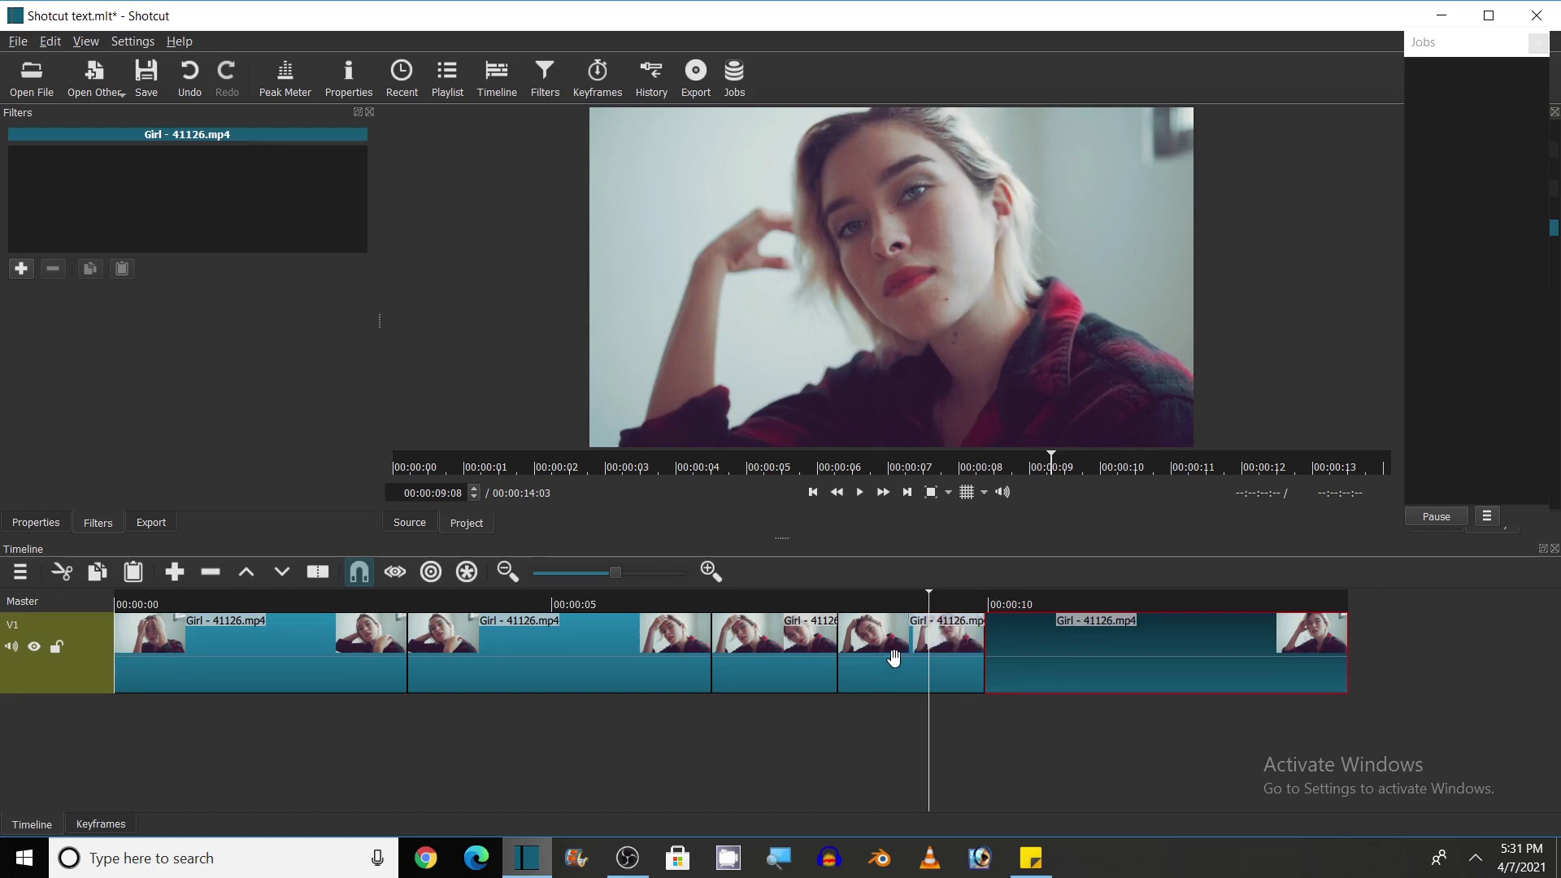
pyautogui.click(888, 665)
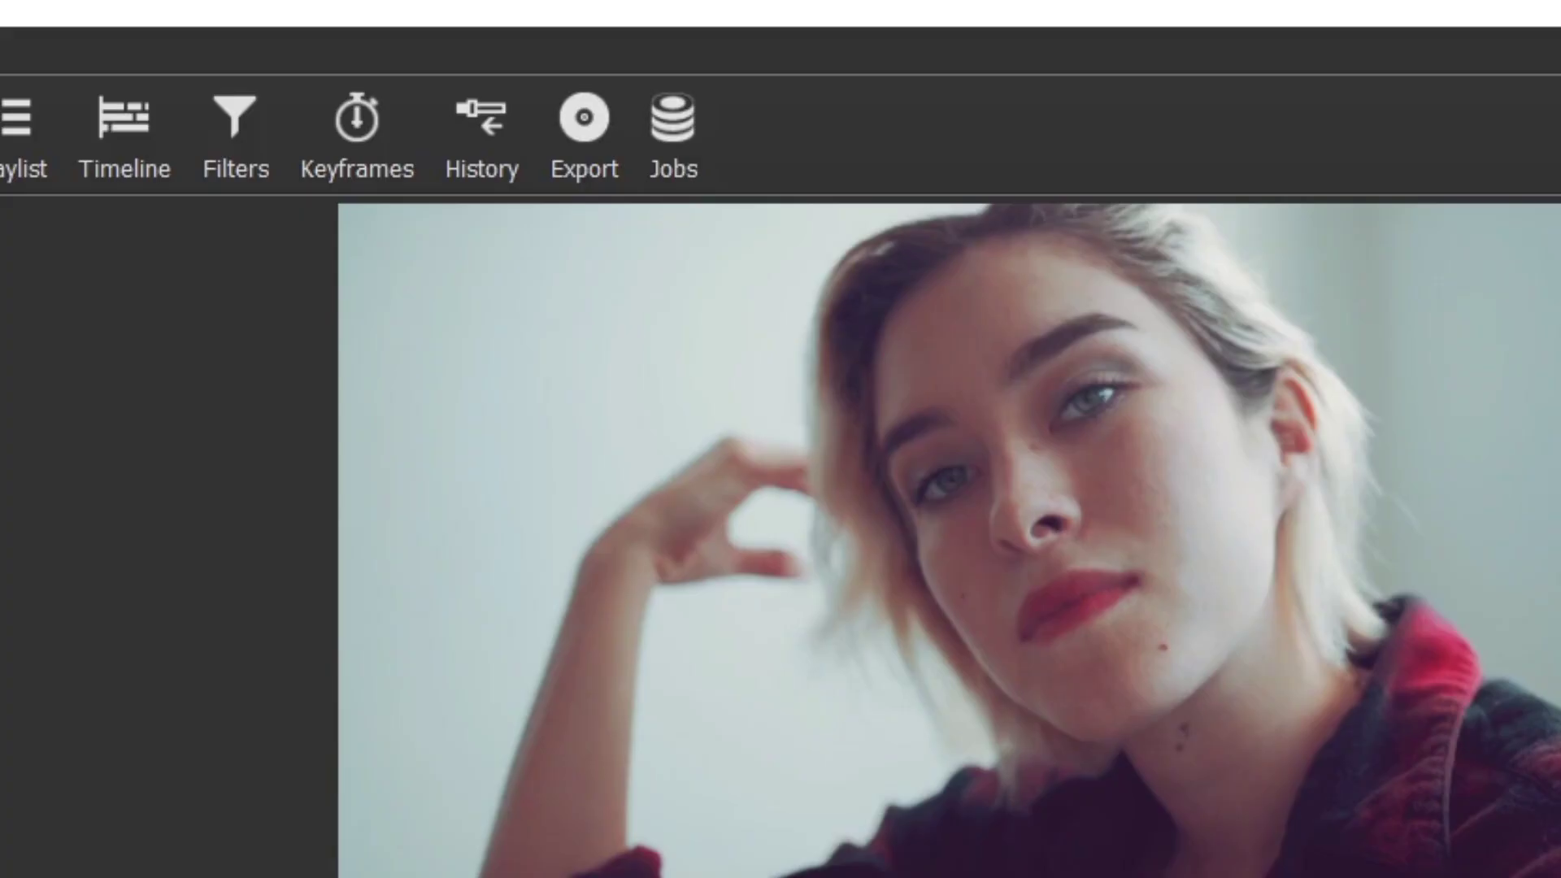
pyautogui.press('space')
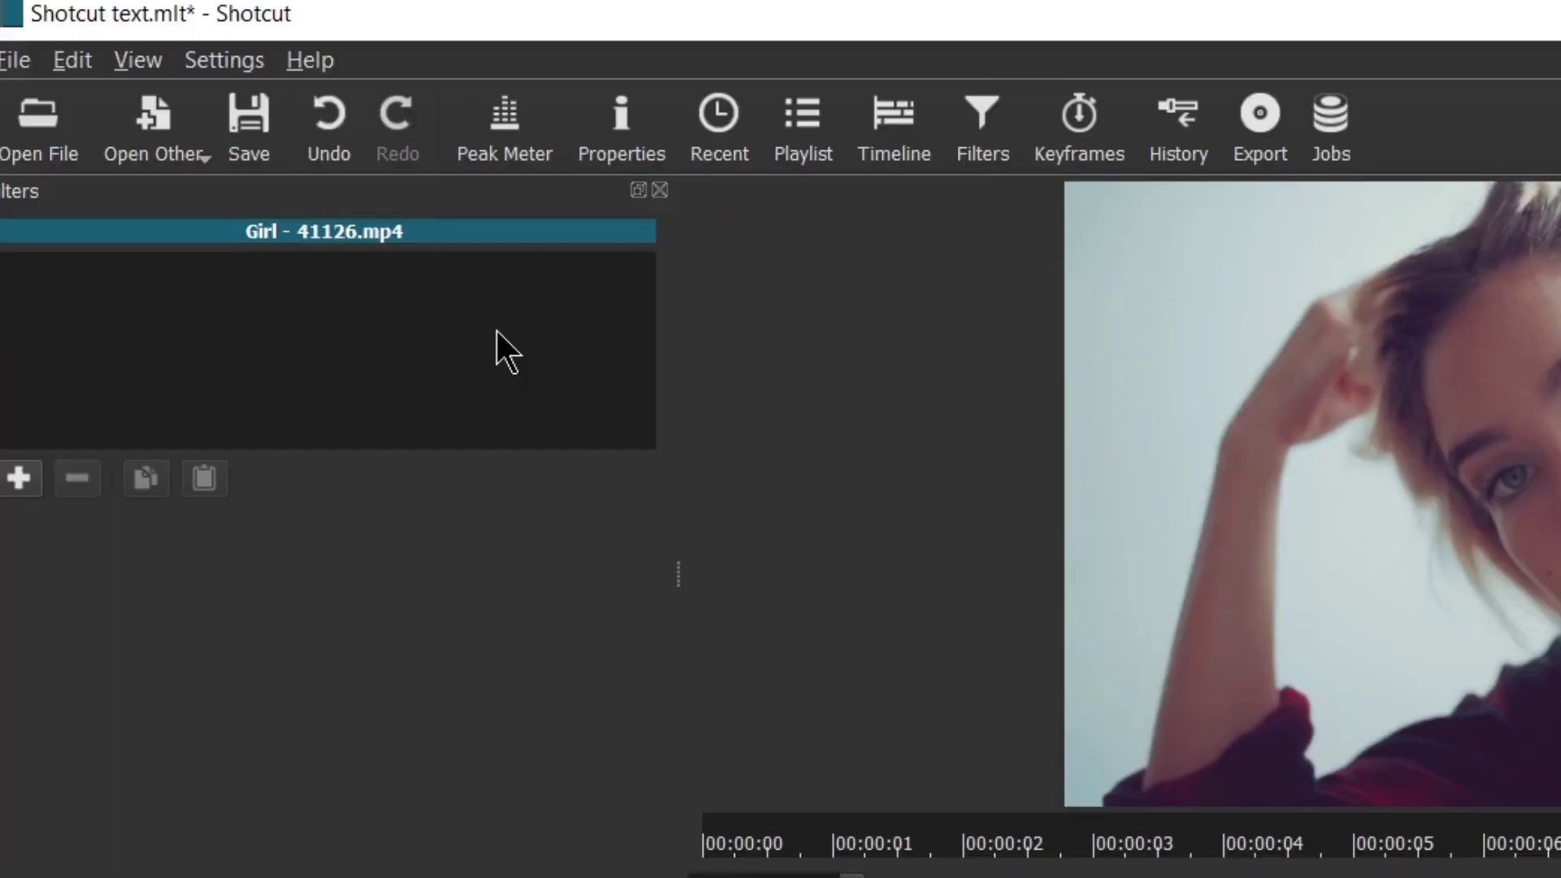
# Step: Add the Text: 3D filter to the short fourth clip
pyautogui.click(18, 480)
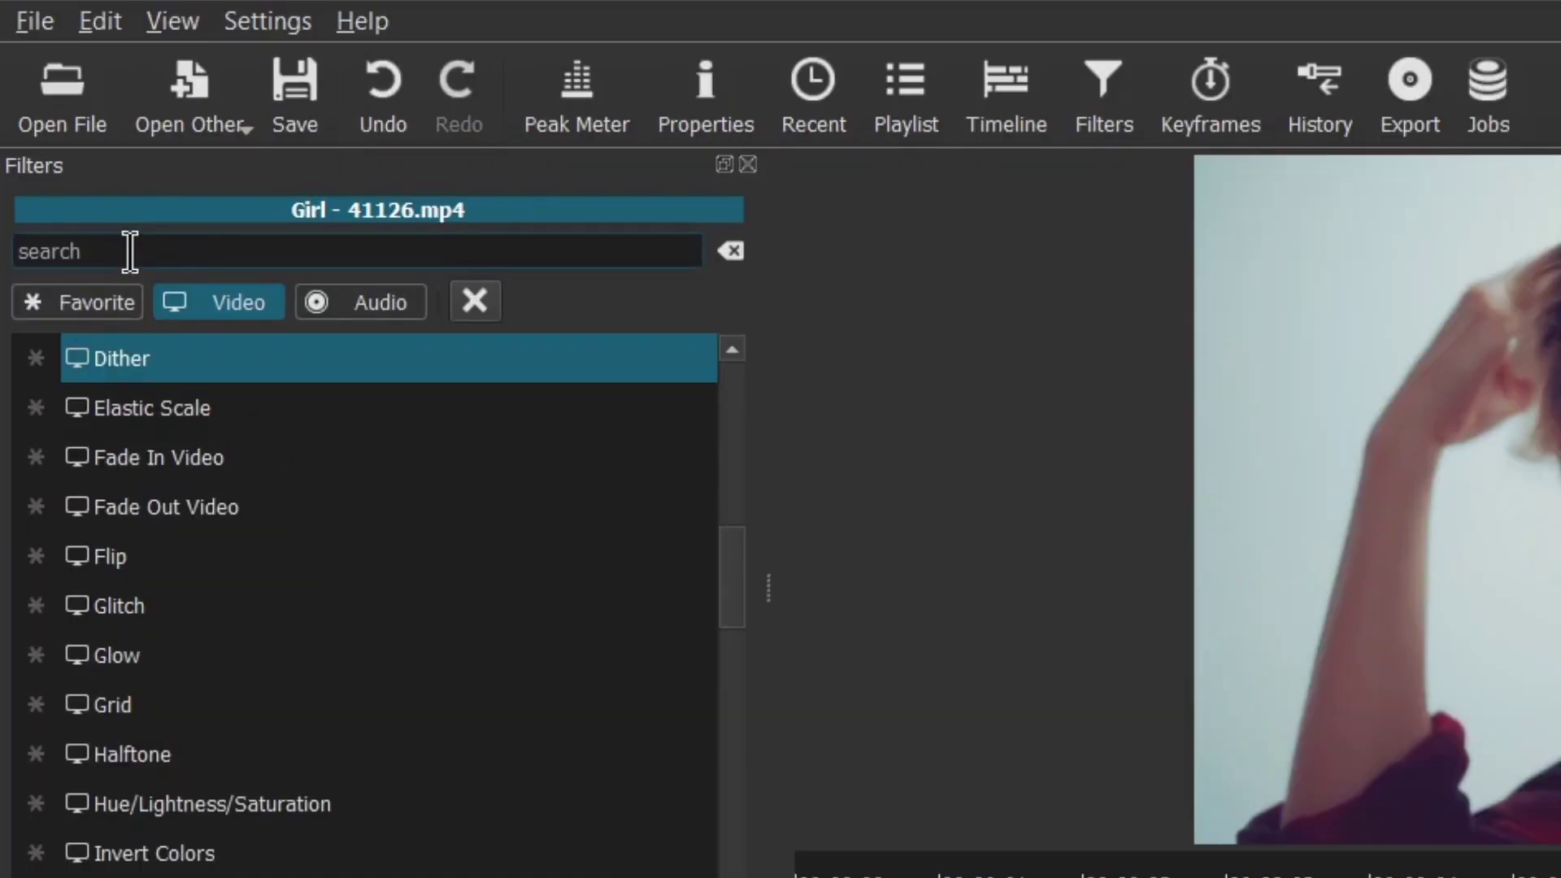
pyautogui.write('t')
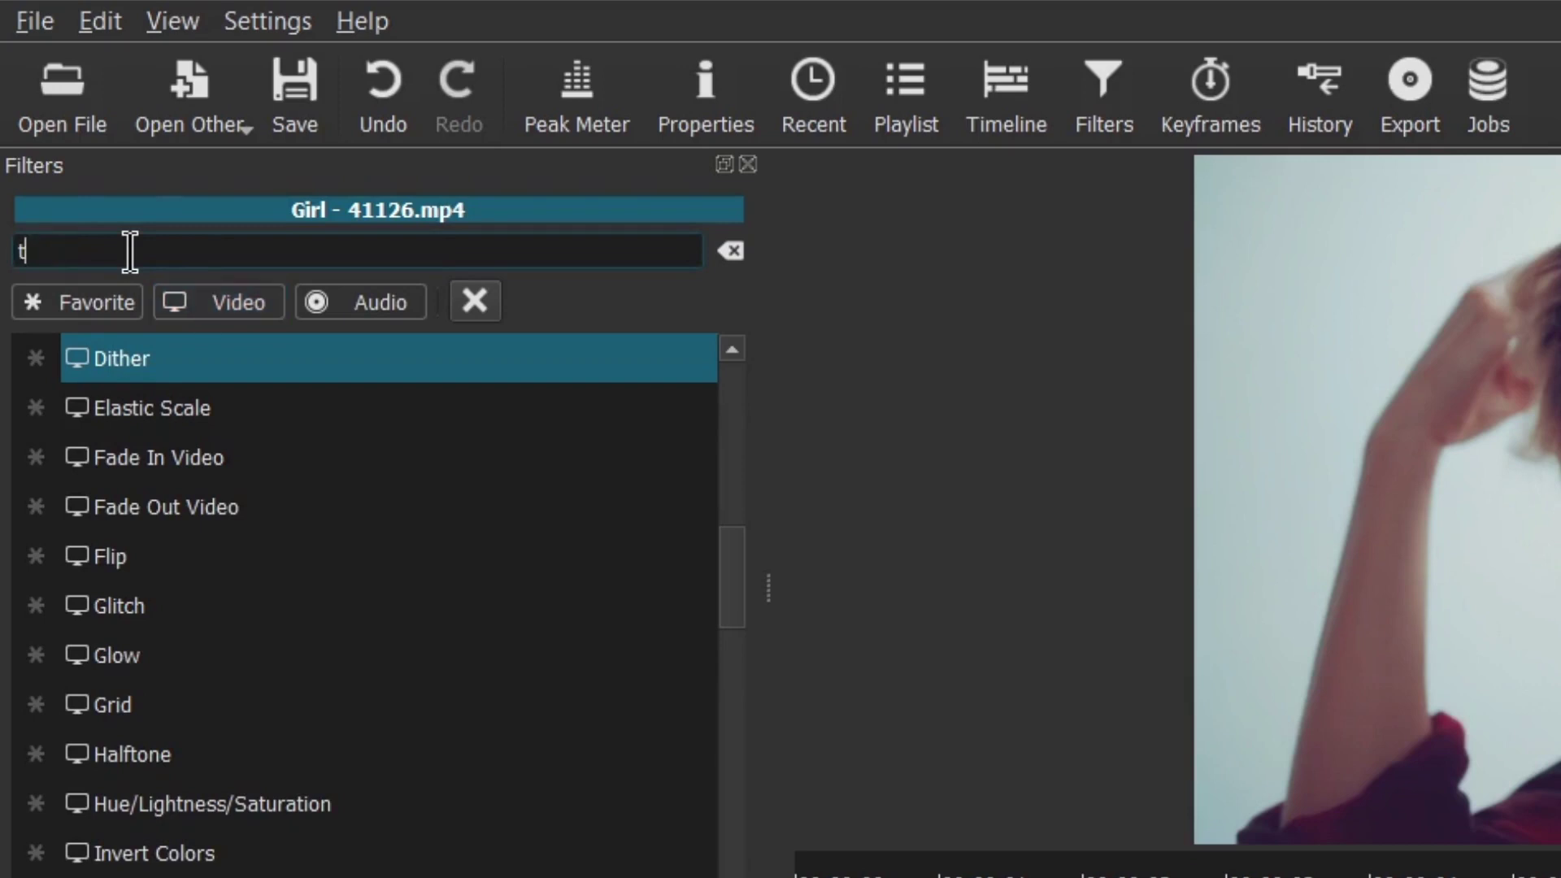
pyautogui.write('ext')
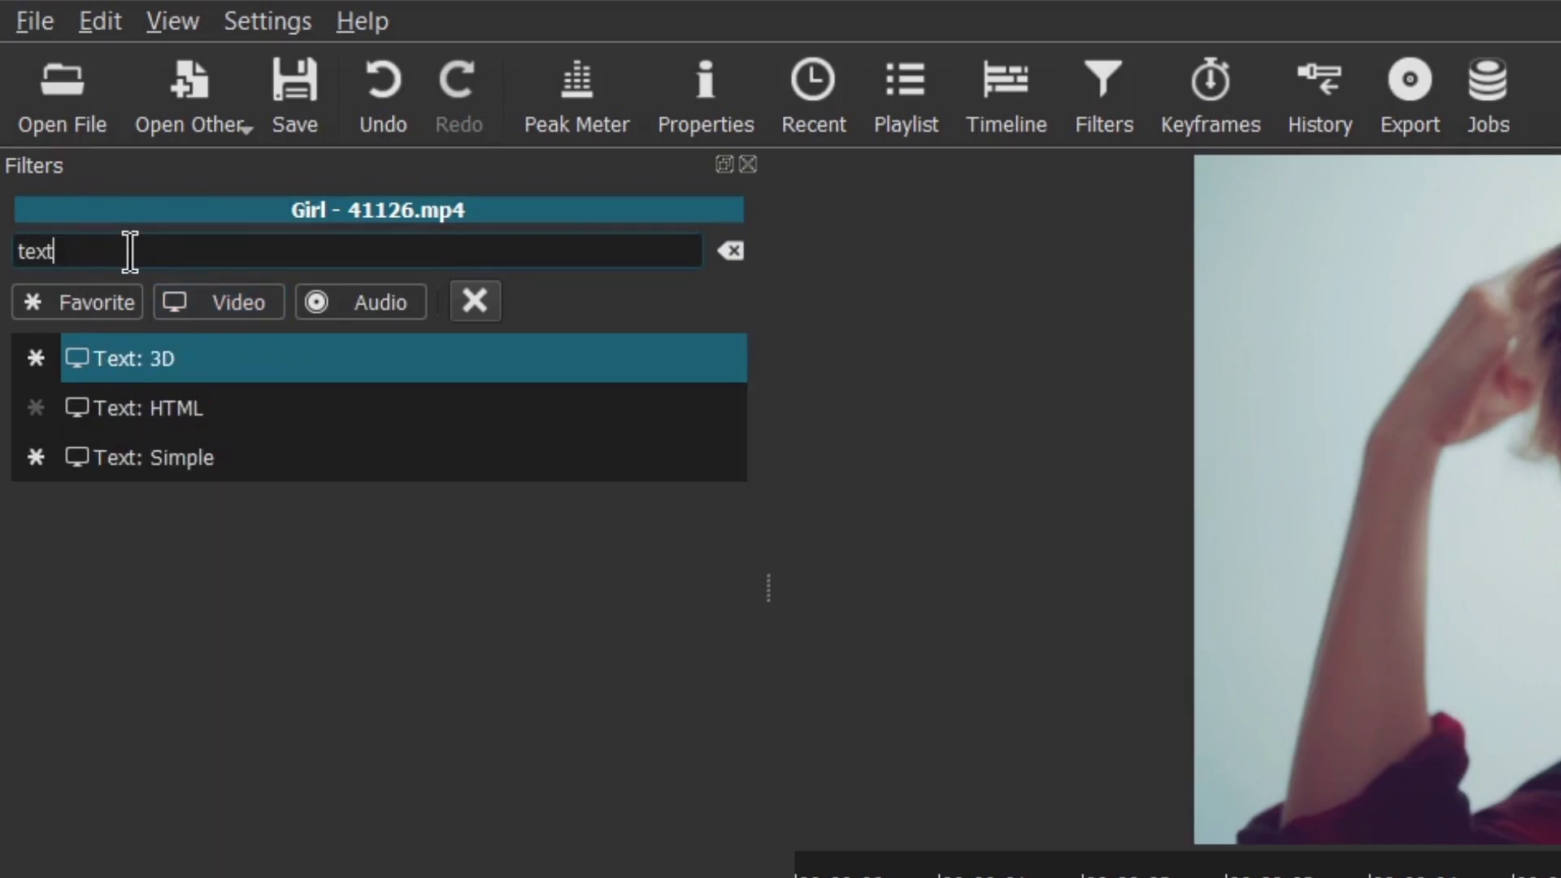
pyautogui.click(136, 361)
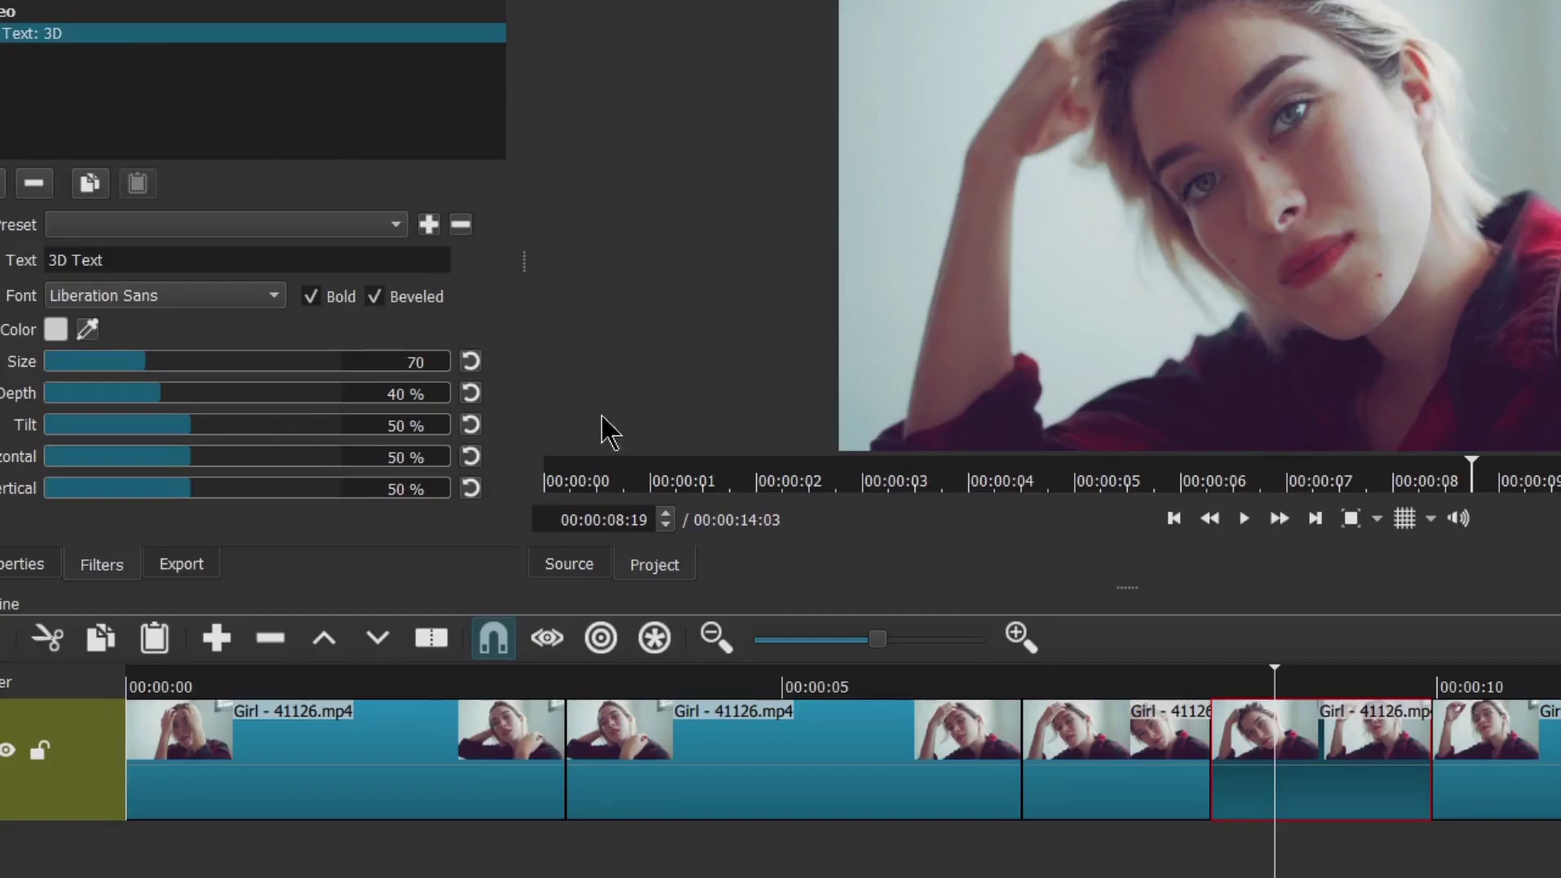
# Step: Replace the default '3D Text' wording with 'LALIT'
pyautogui.click(130, 264)
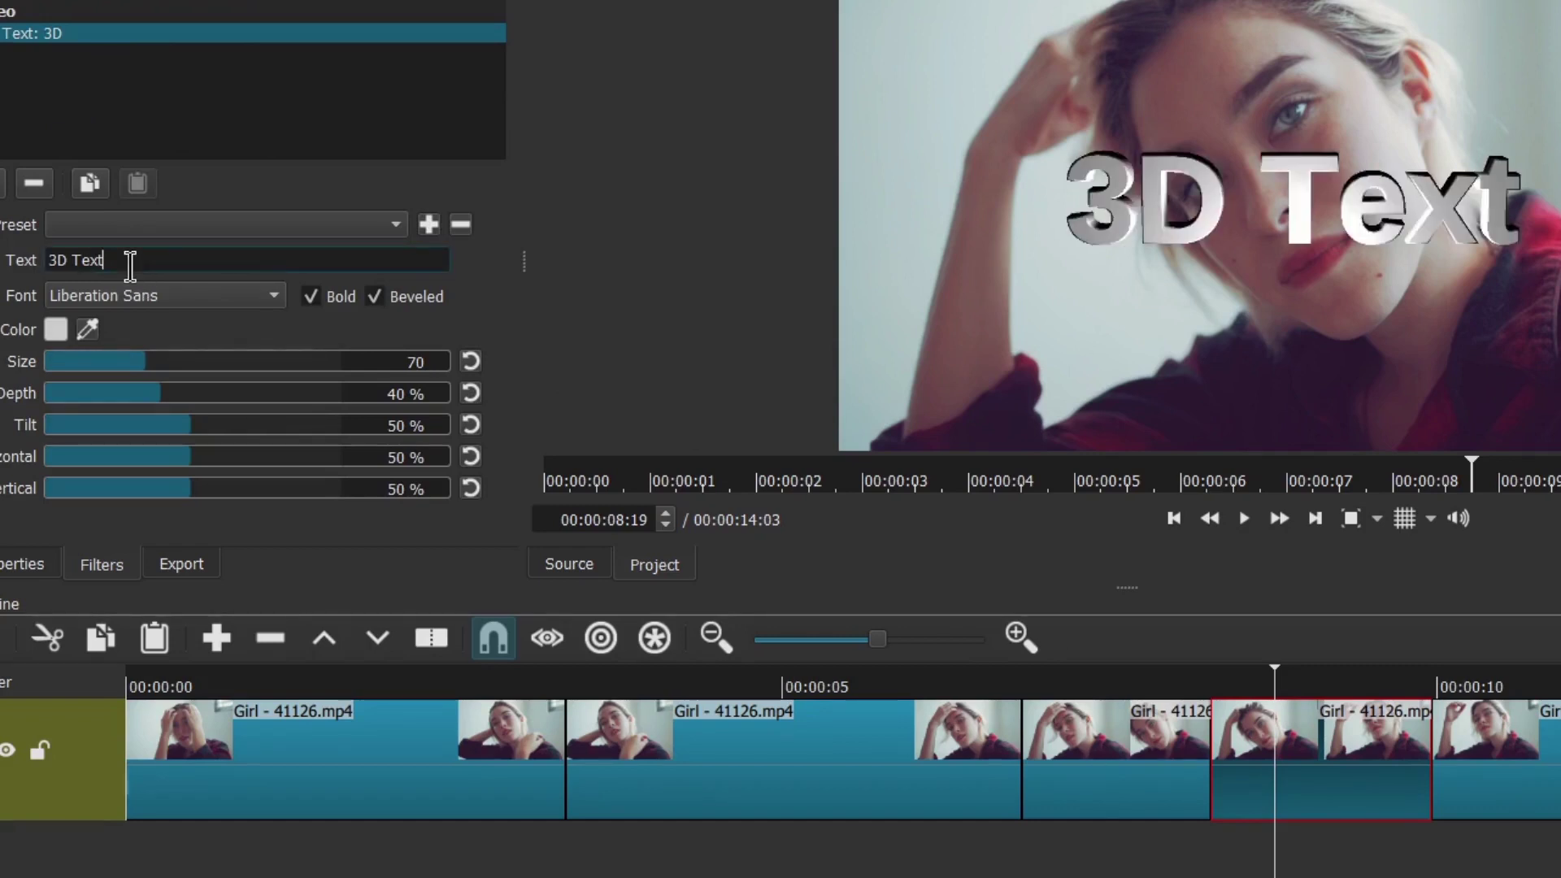
pyautogui.press('BackSpace')
pyautogui.press('BackSpace')
pyautogui.press('BackSpace')
pyautogui.press('BackSpace')
pyautogui.press('BackSpace')
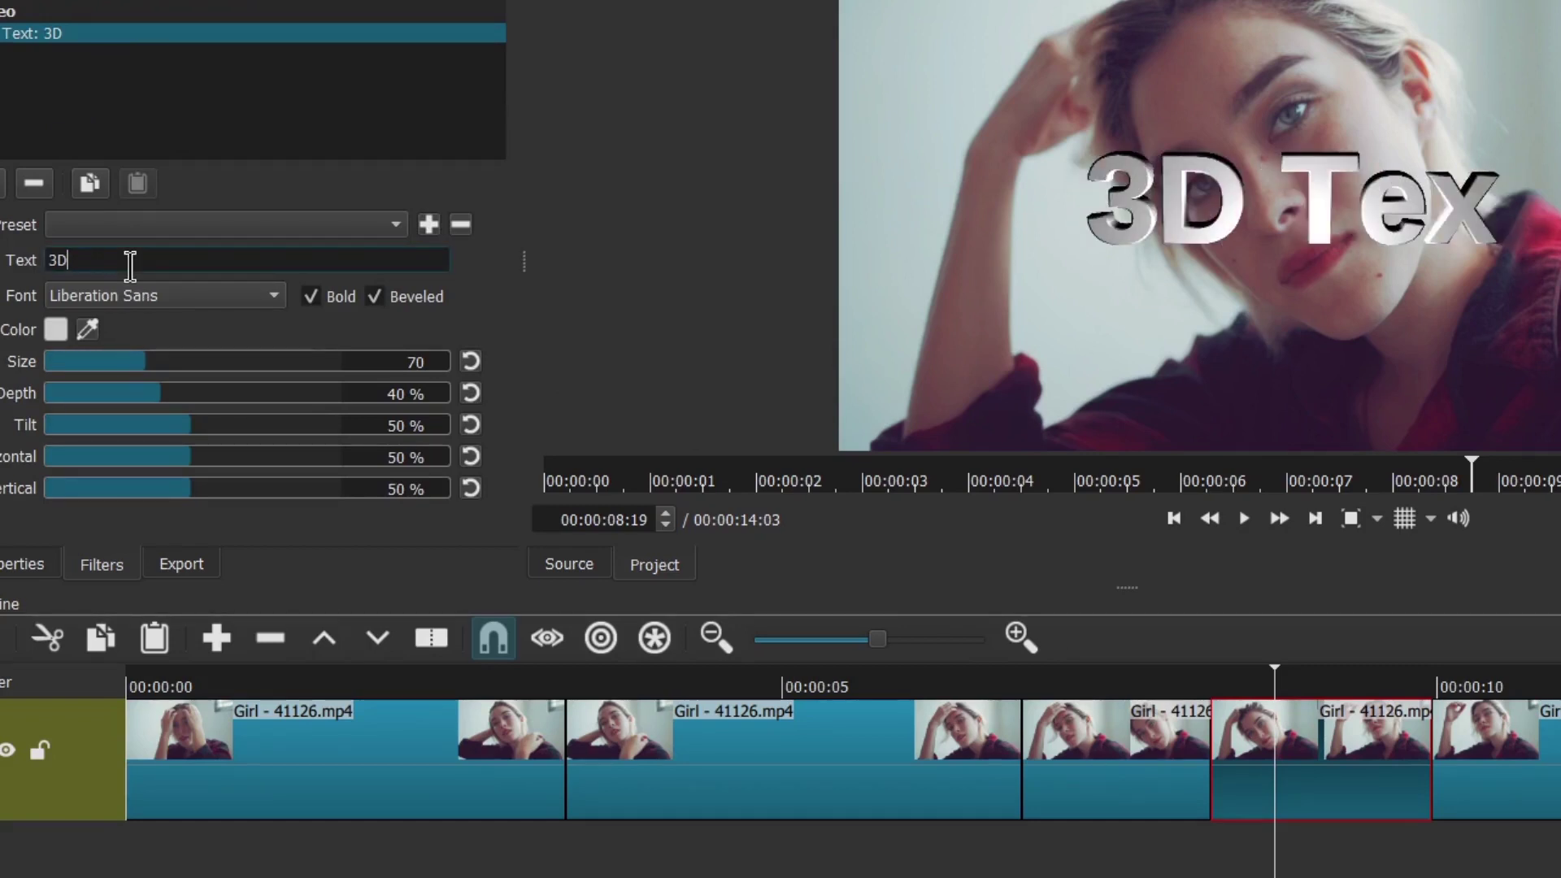
pyautogui.write('L')
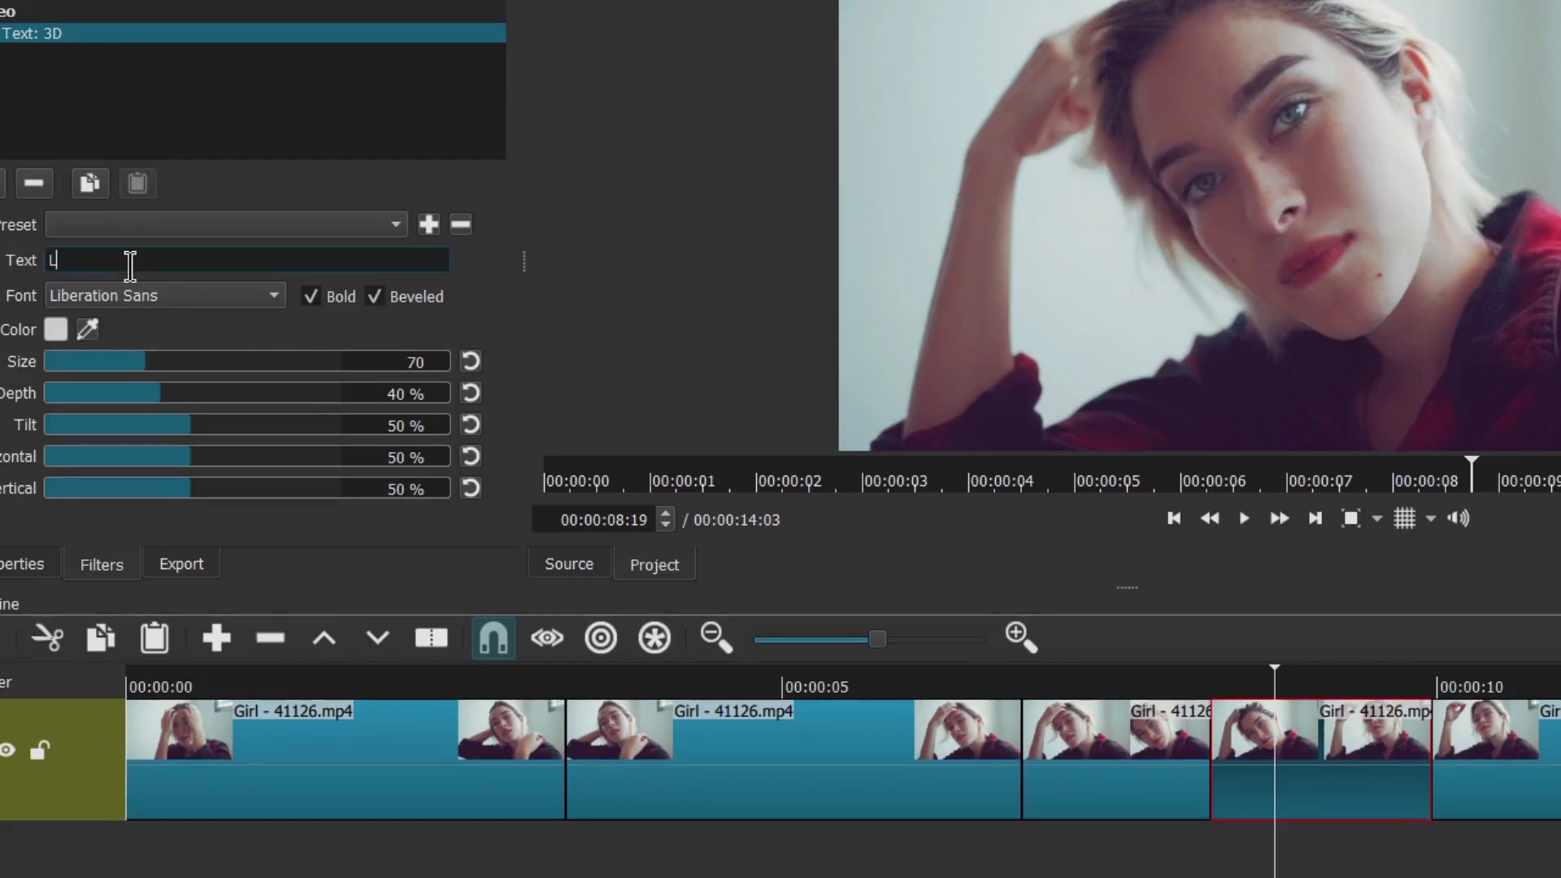
pyautogui.write('ALIT')
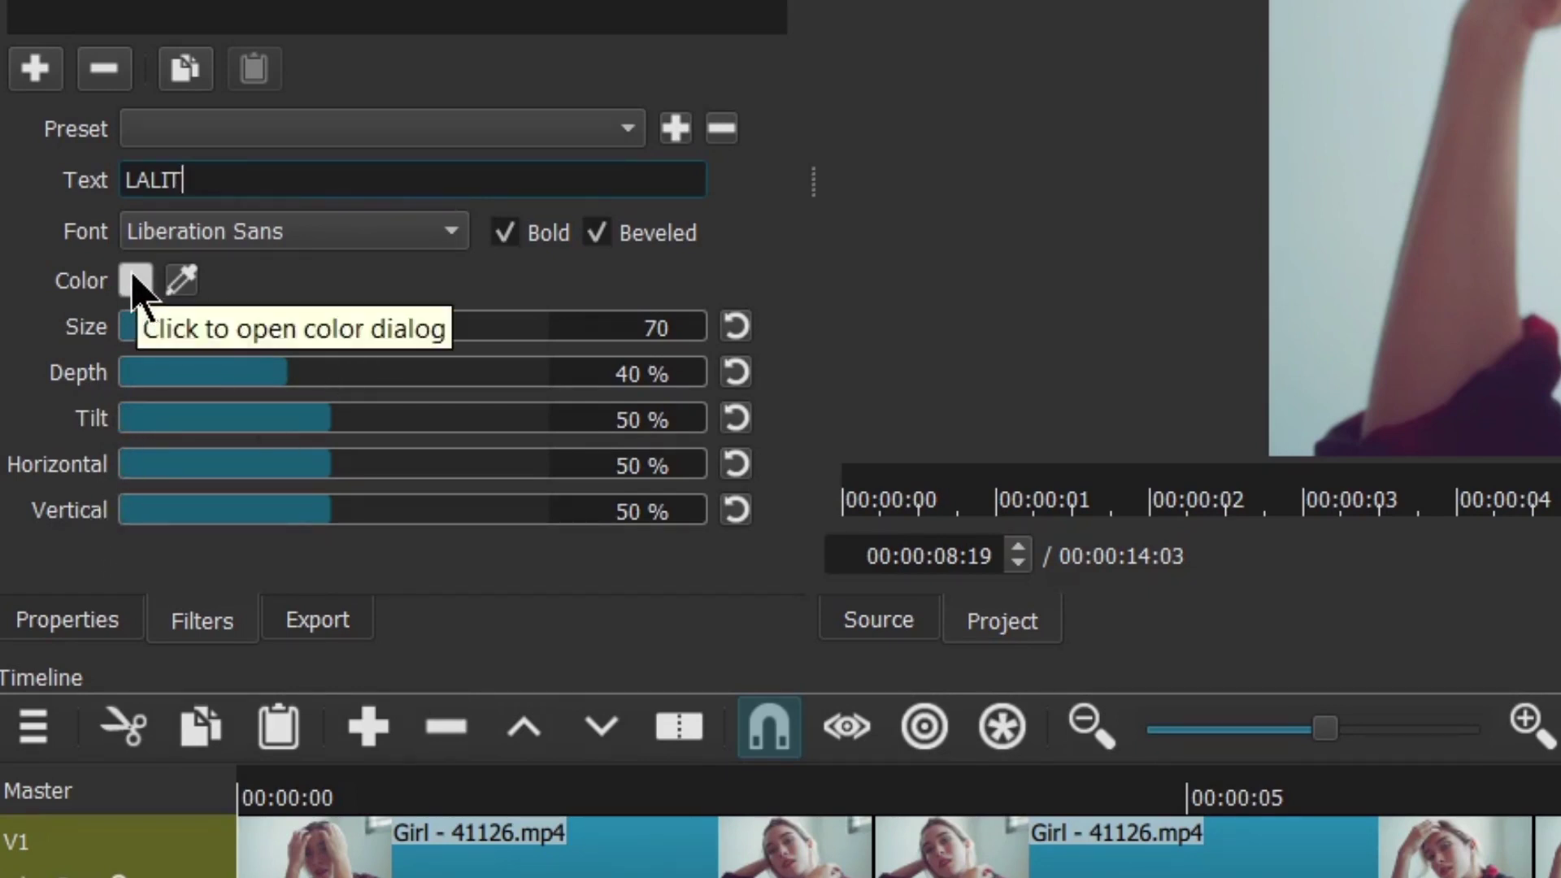
# Step: Set the 3D LALIT title's colour to dark magenta #aa007f
pyautogui.click(134, 283)
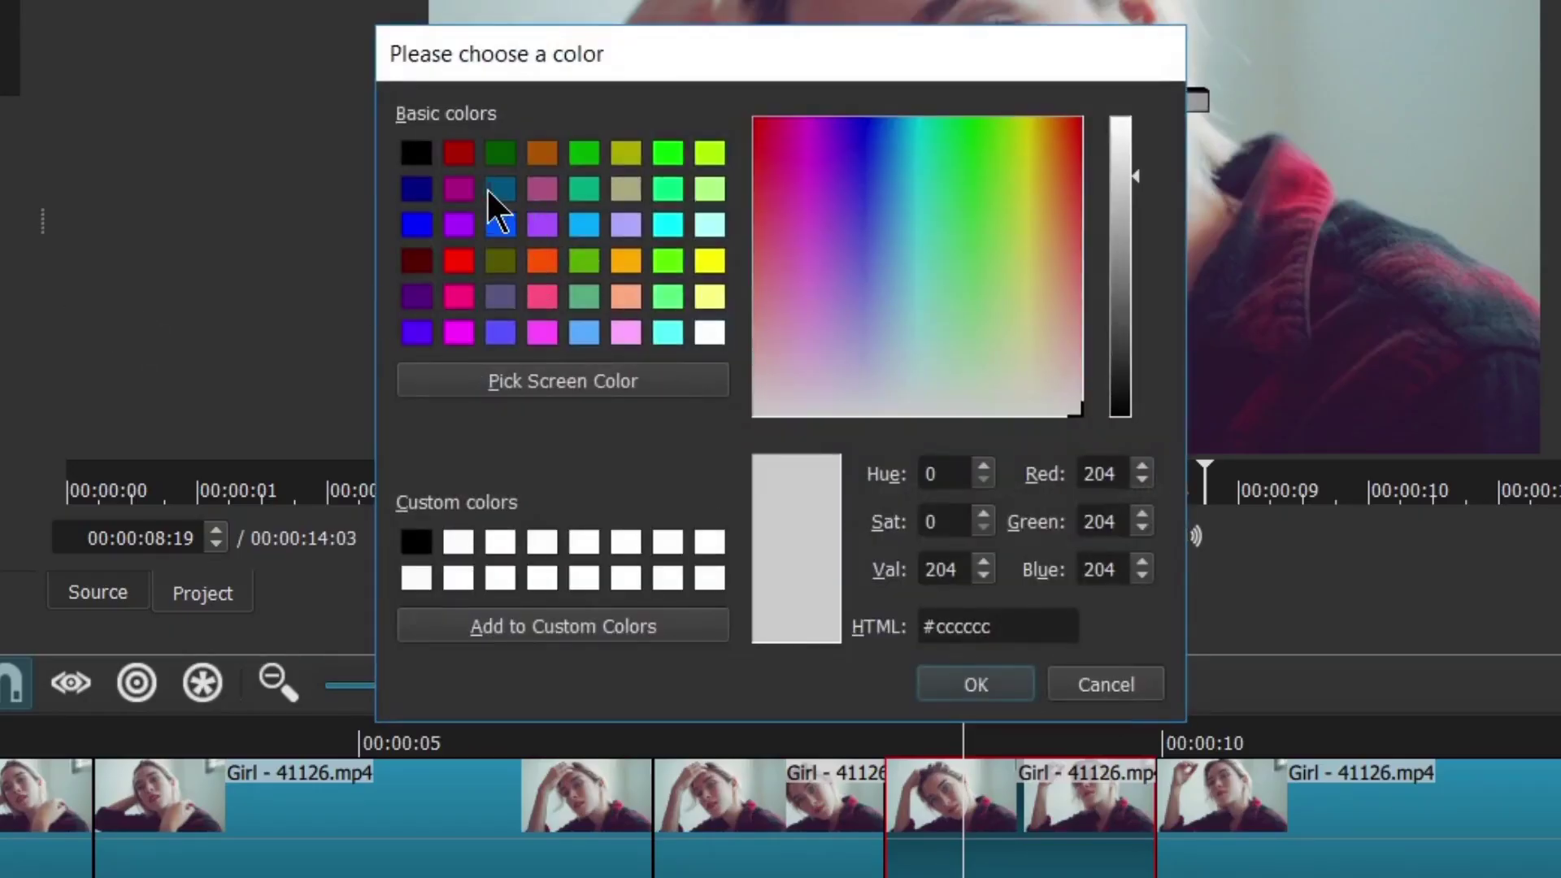
pyautogui.click(460, 189)
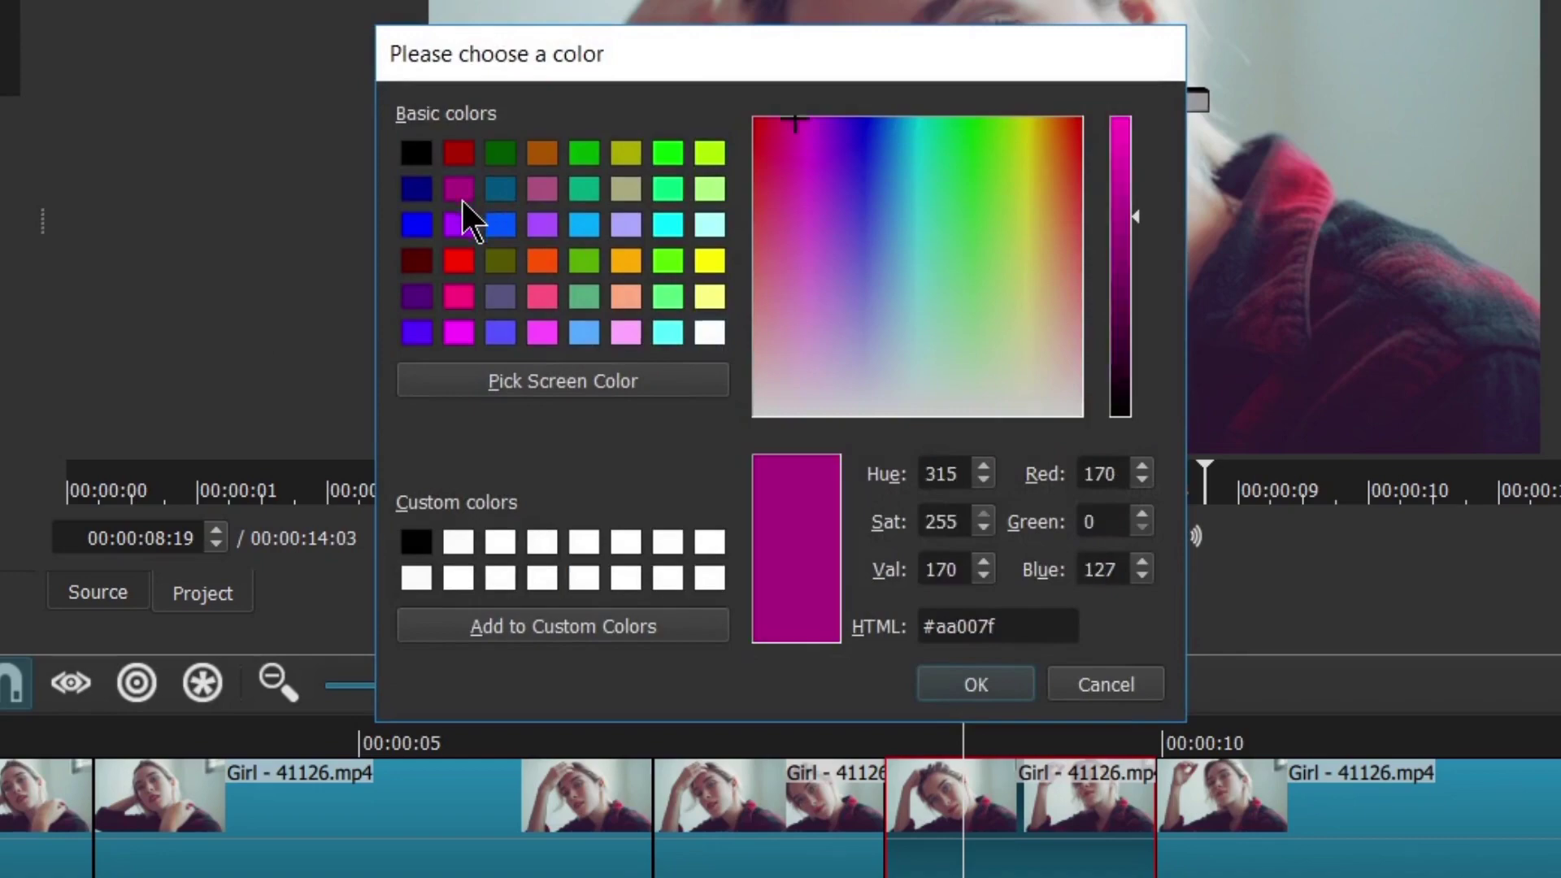
pyautogui.click(976, 685)
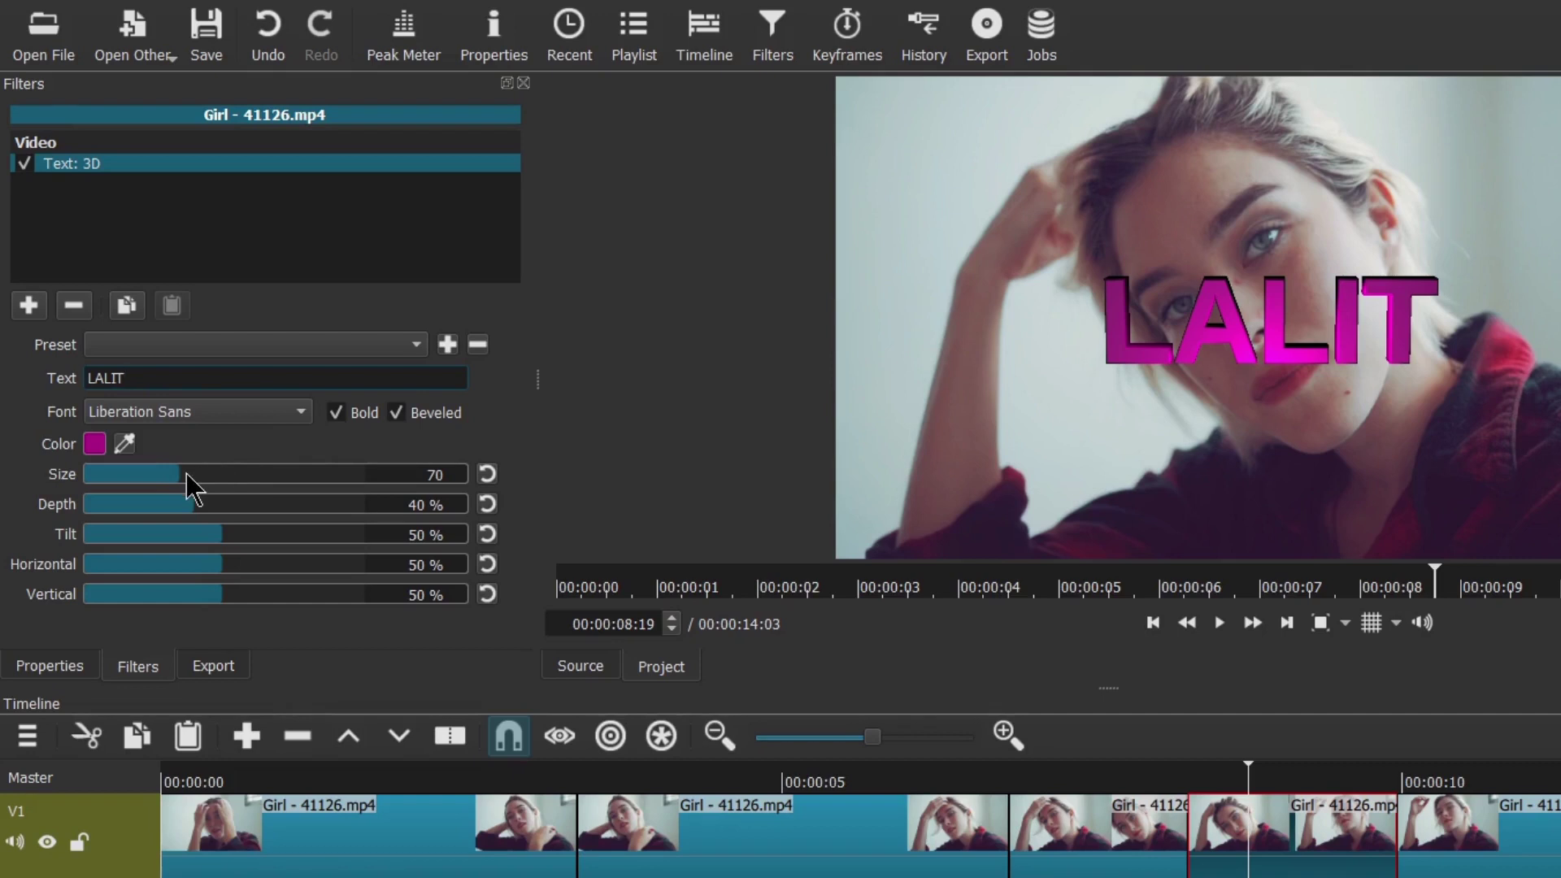
# Step: Set the LALIT title size to 134 and its 3D extrusion depth to 55%
pyautogui.moveTo(185, 486); pyautogui.dragTo(271, 481)
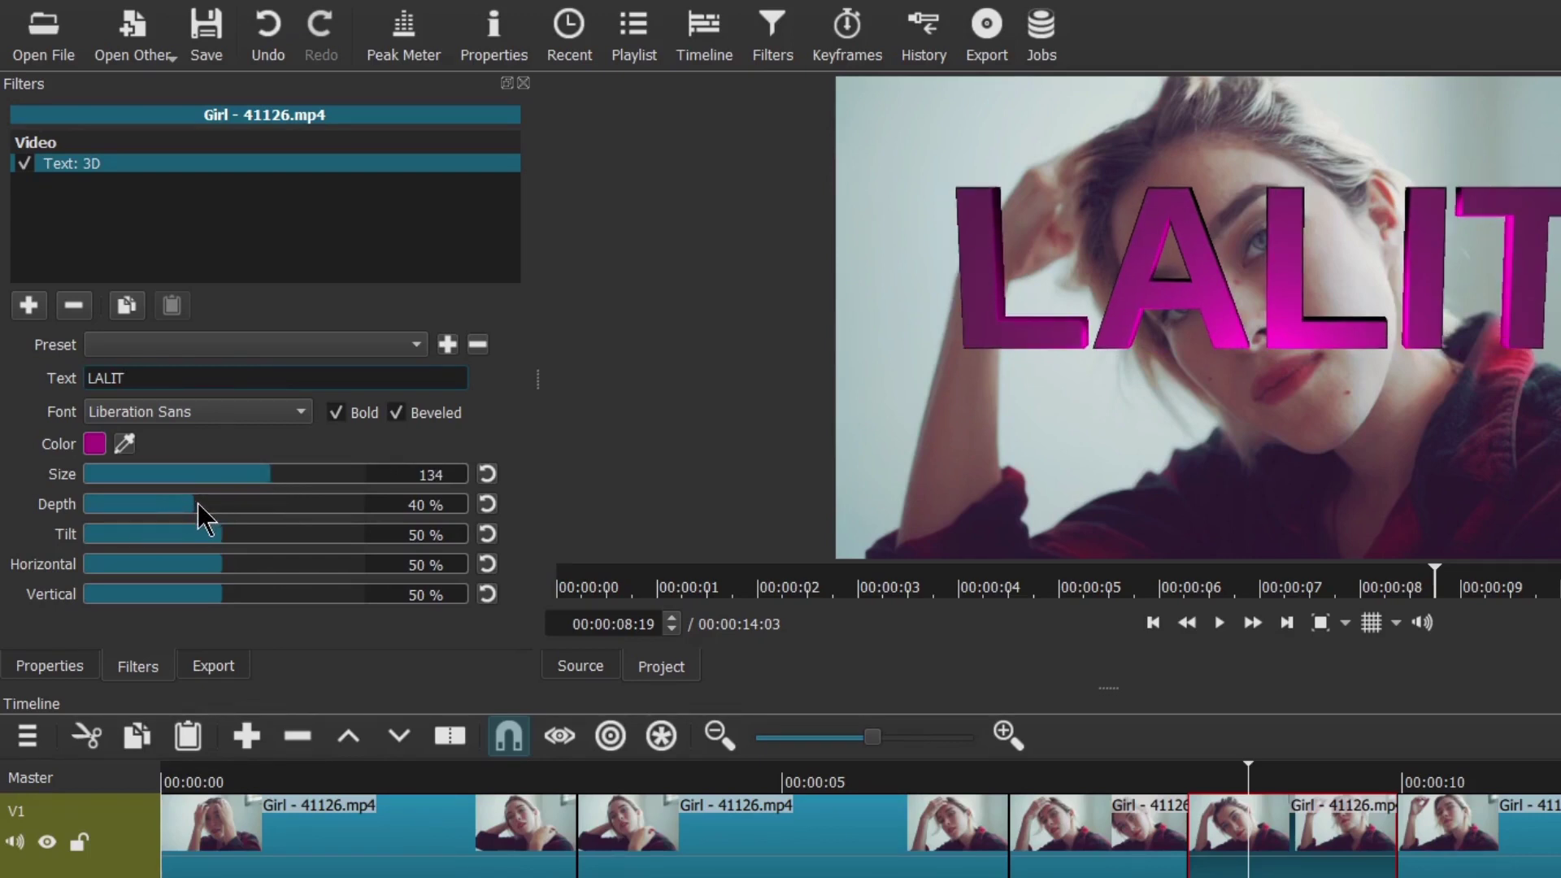
pyautogui.moveTo(199, 505); pyautogui.dragTo(269, 508)
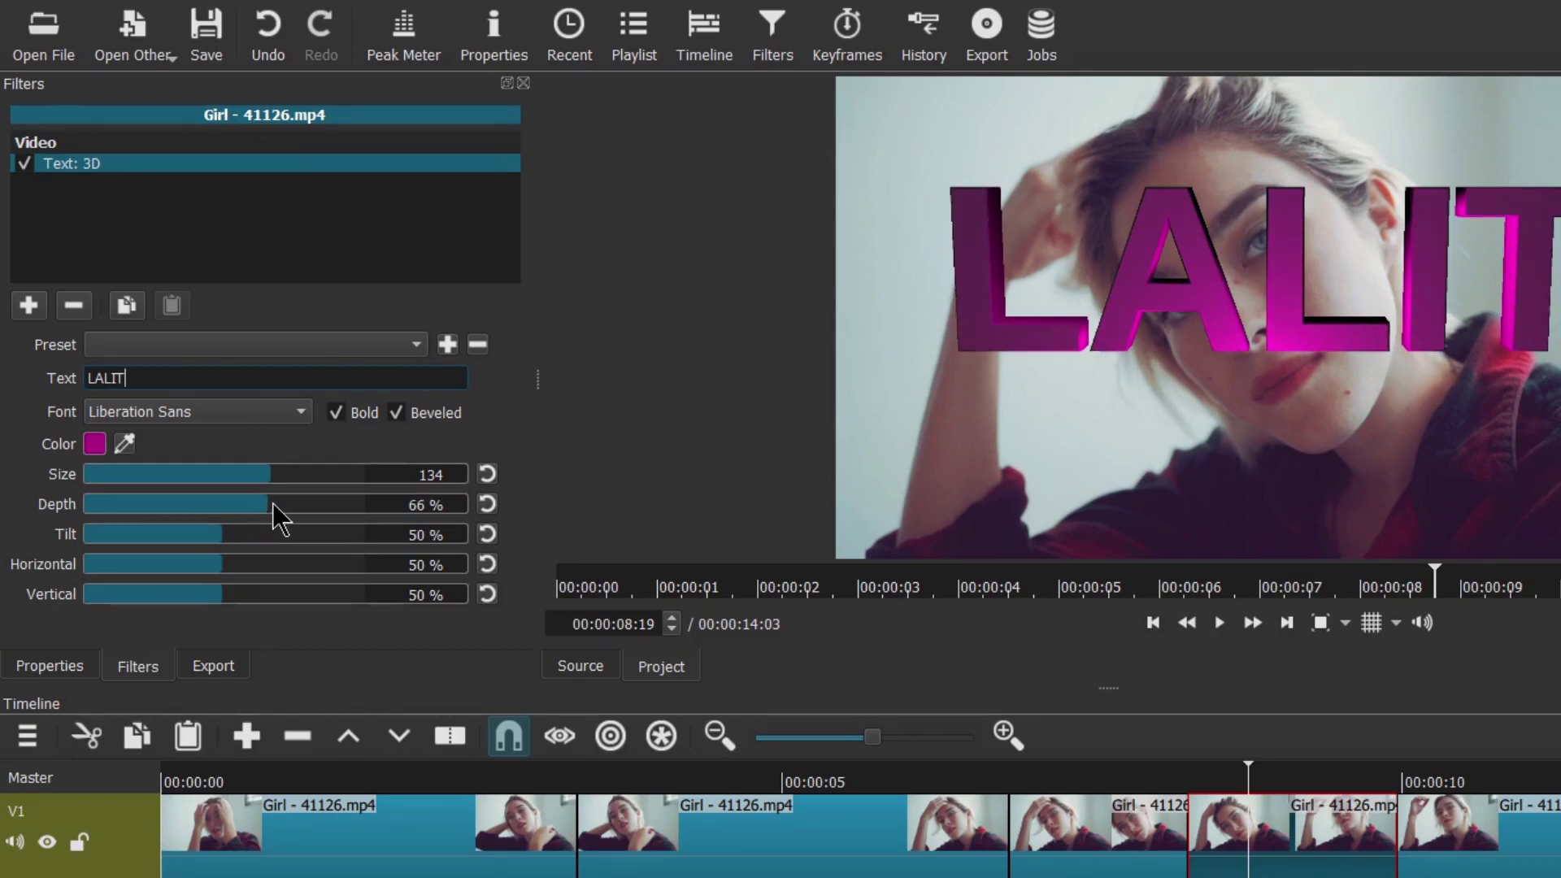
pyautogui.moveTo(274, 506)
pyautogui.mouseDown()
pyautogui.moveTo(195, 509)
pyautogui.moveTo(246, 520)
pyautogui.mouseUp()
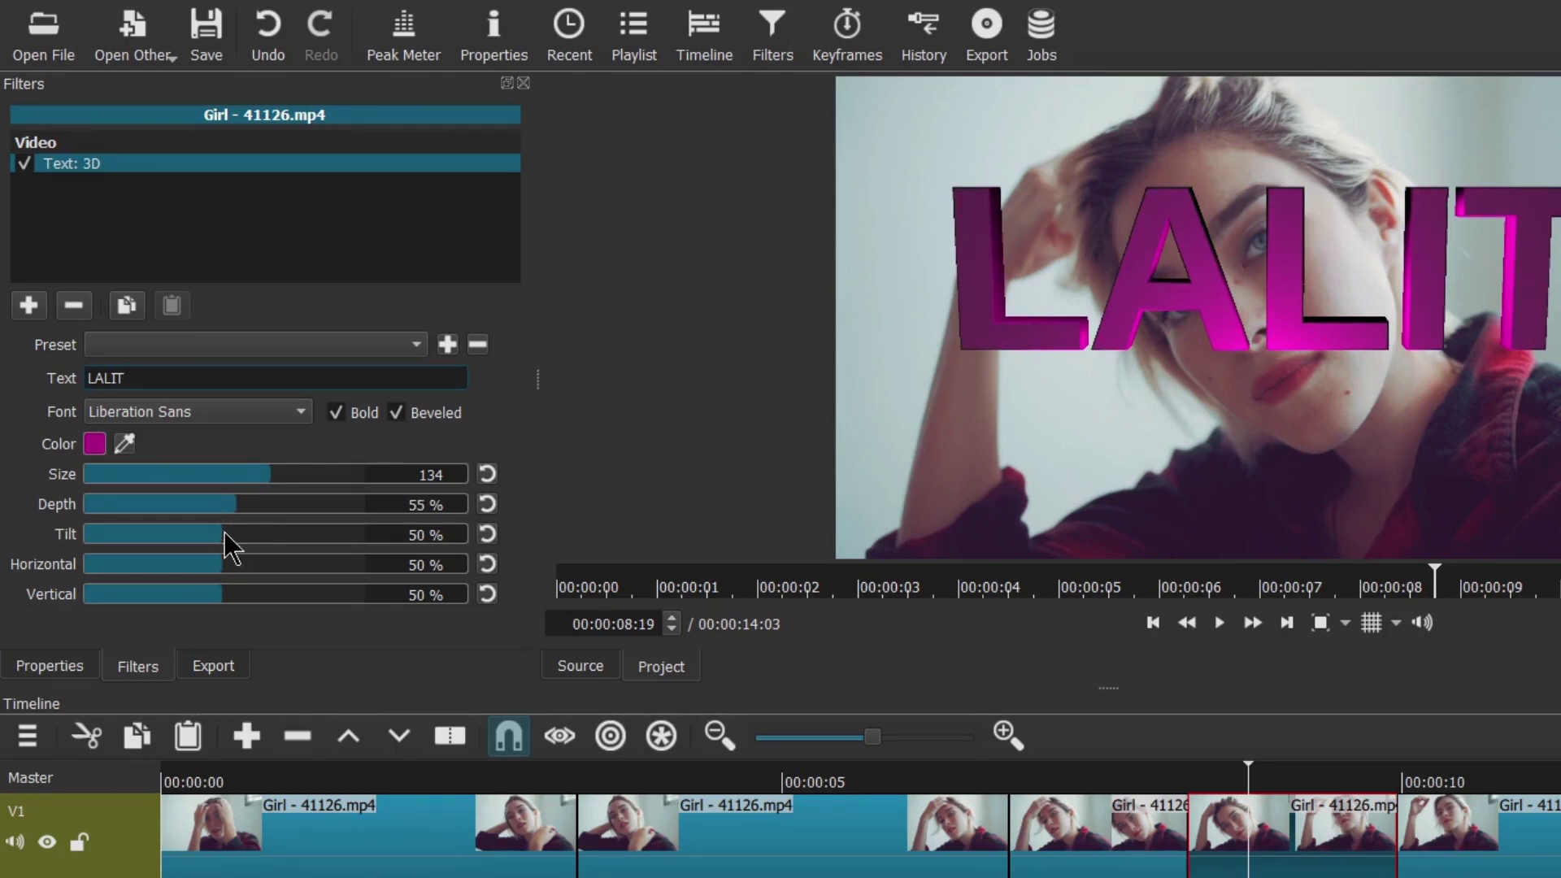
# Step: Give the LALIT title 20% tilt and 98% depth, positioned at 48% horizontal, 60% vertical
pyautogui.moveTo(223, 533); pyautogui.dragTo(140, 539)
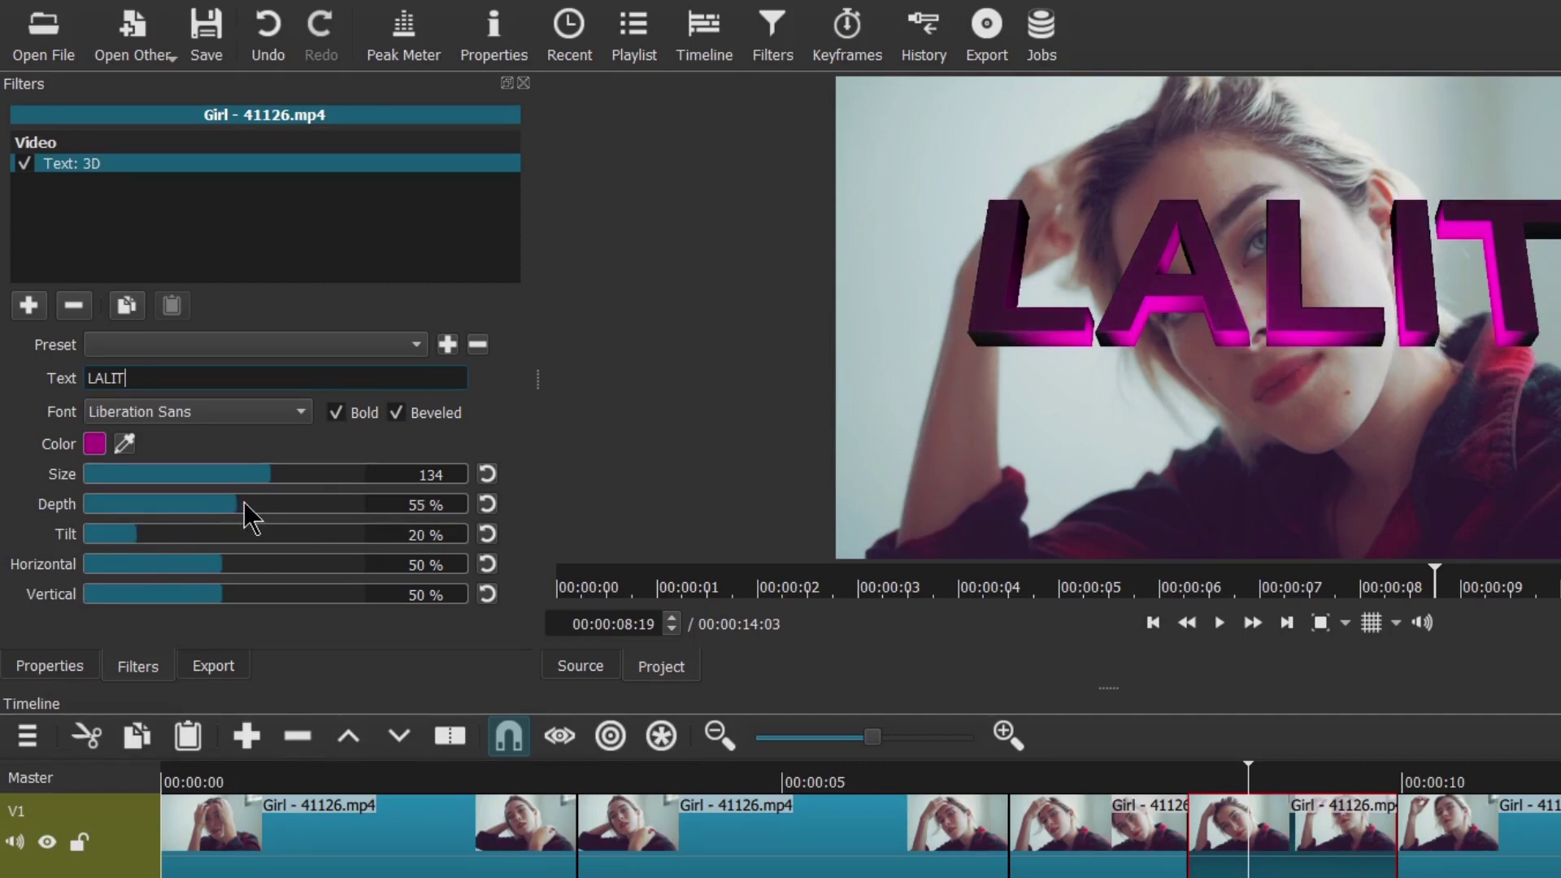
pyautogui.moveTo(243, 501); pyautogui.dragTo(365, 532)
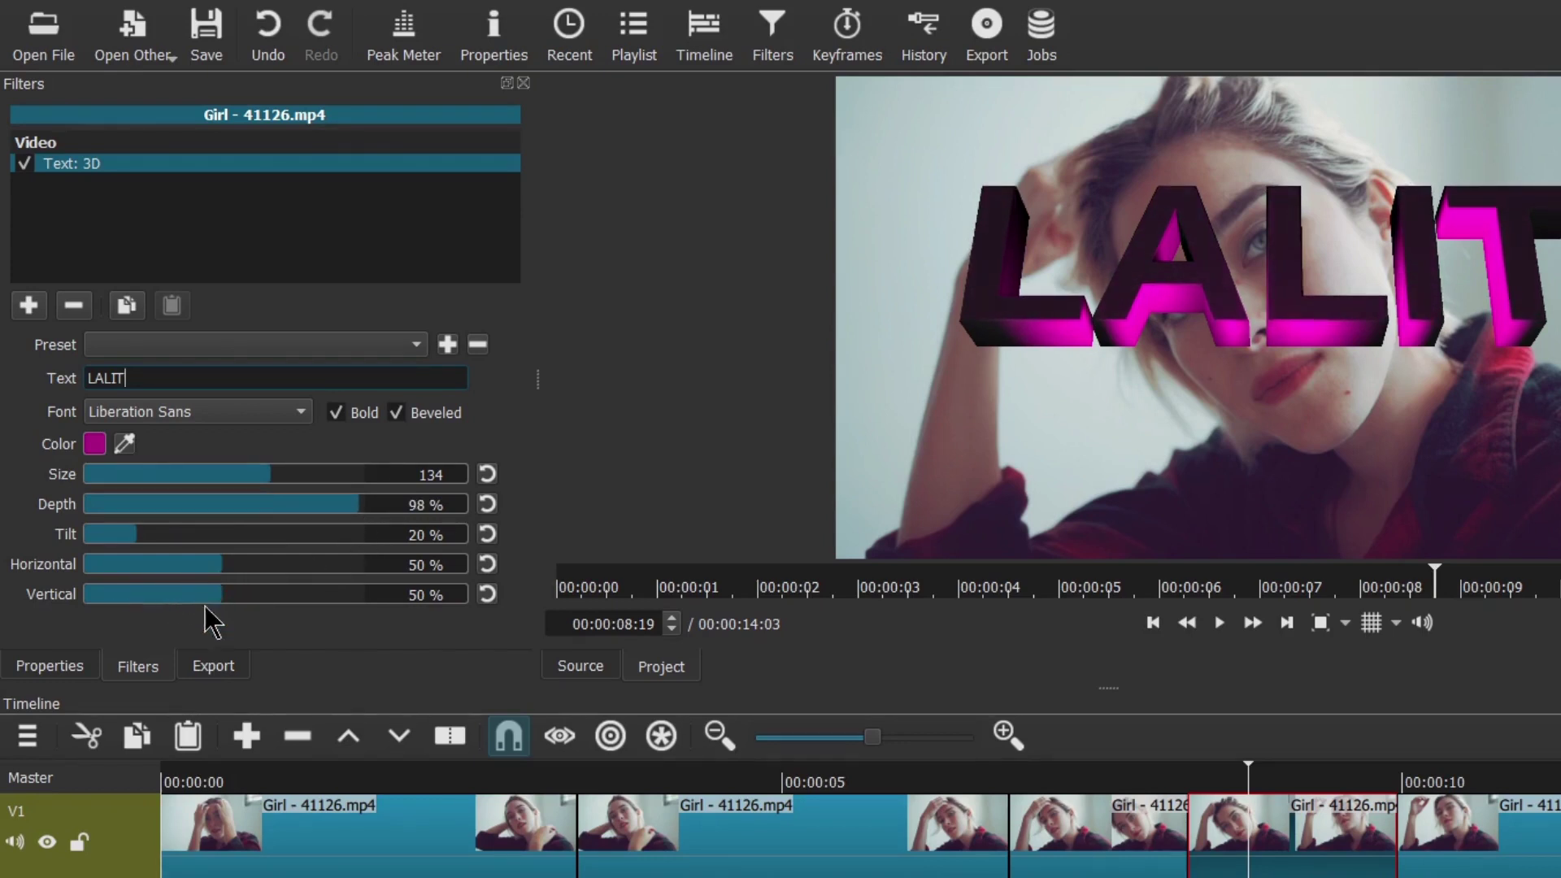
pyautogui.moveTo(224, 568); pyautogui.dragTo(256, 599)
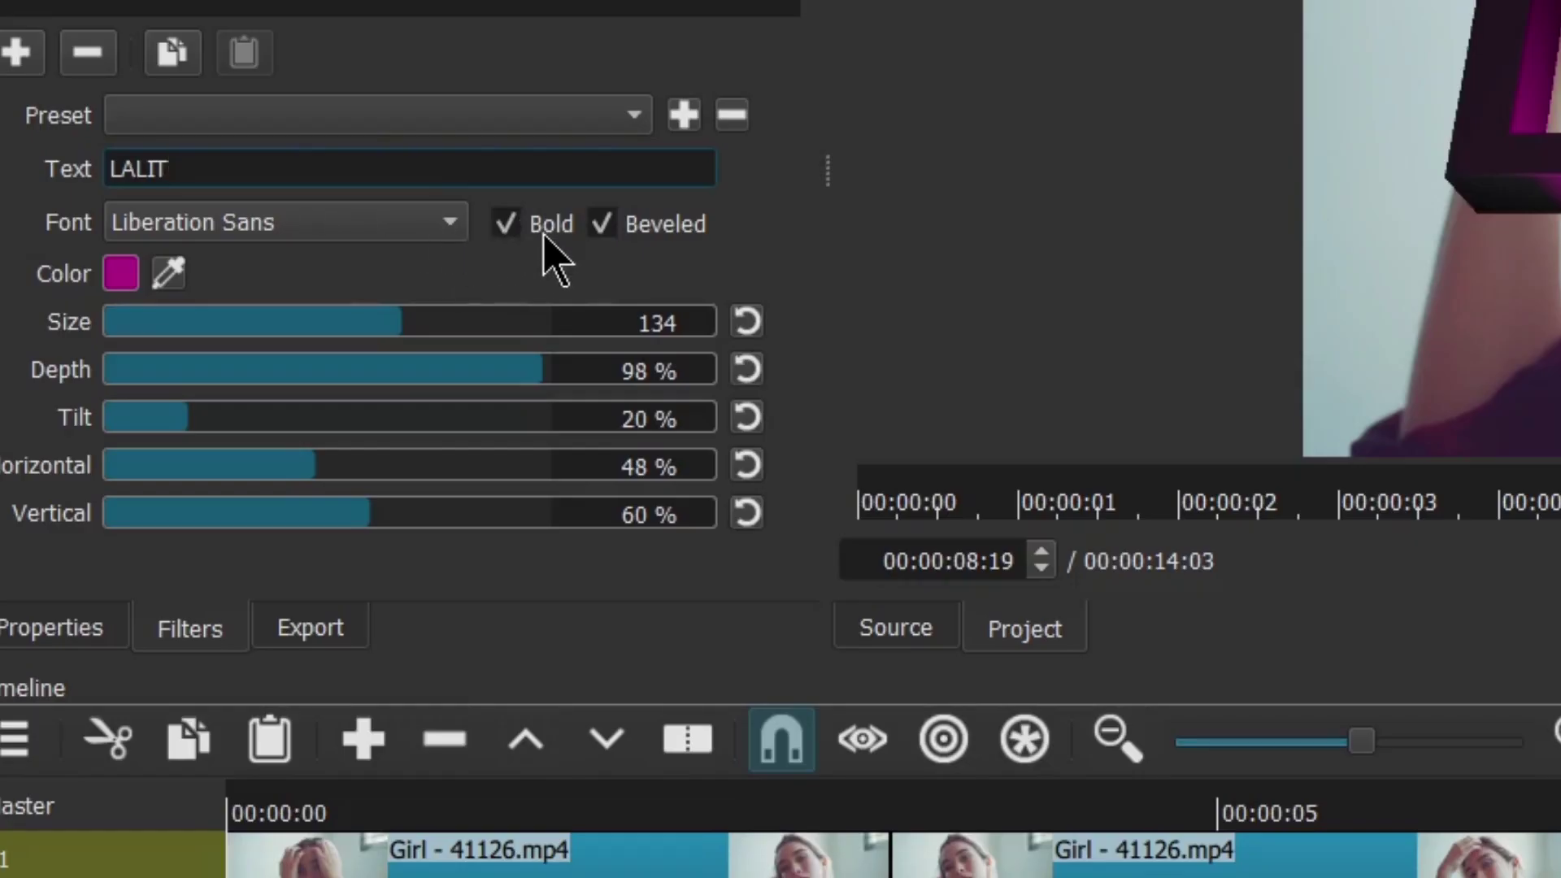
pyautogui.click(507, 225)
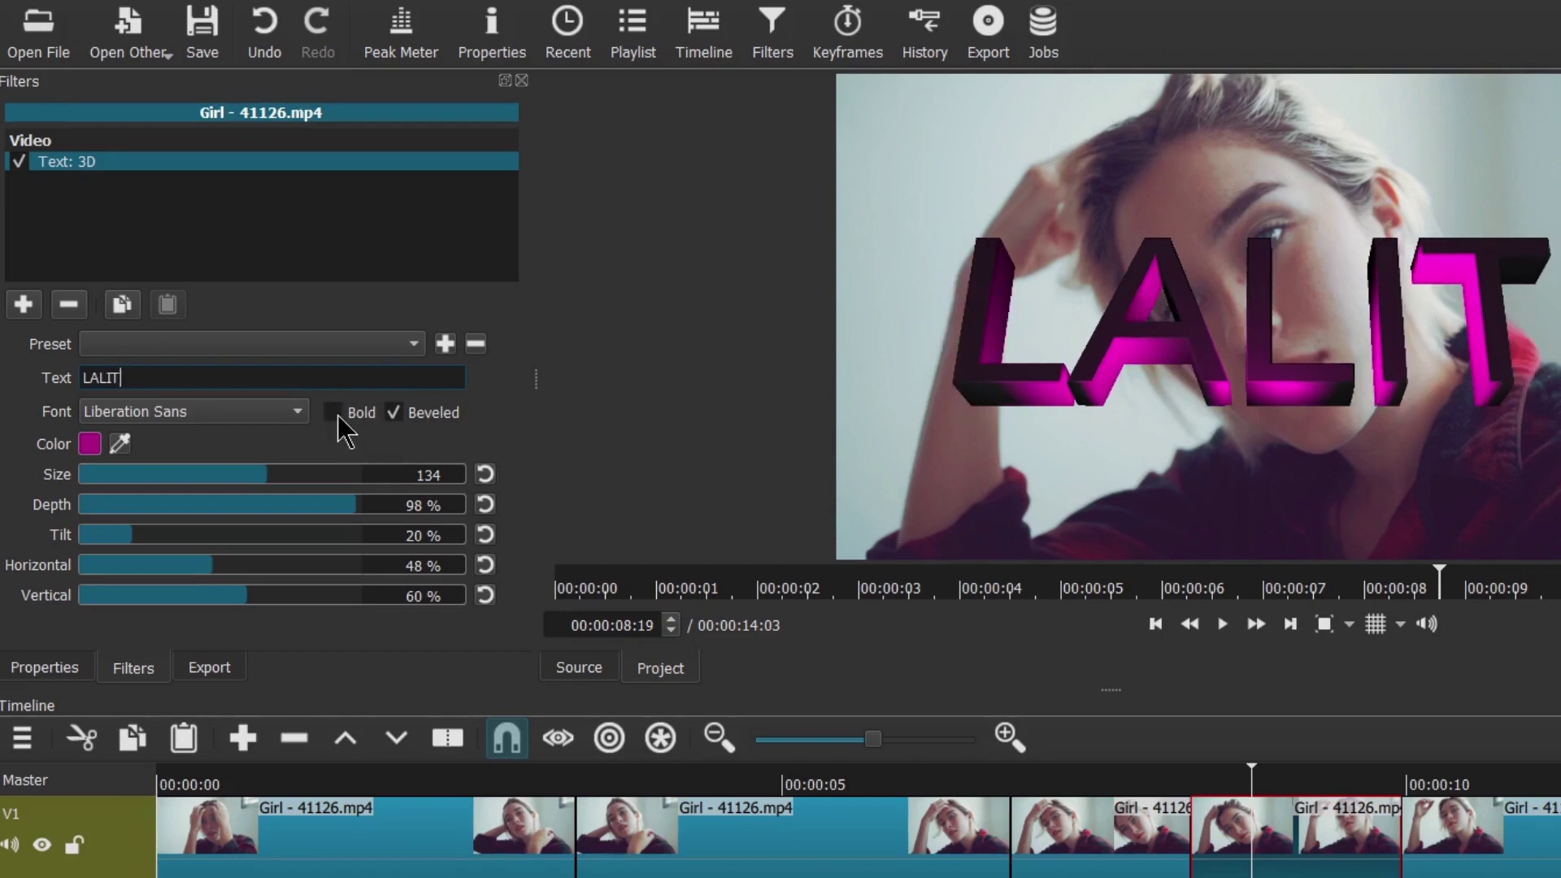
pyautogui.click(336, 416)
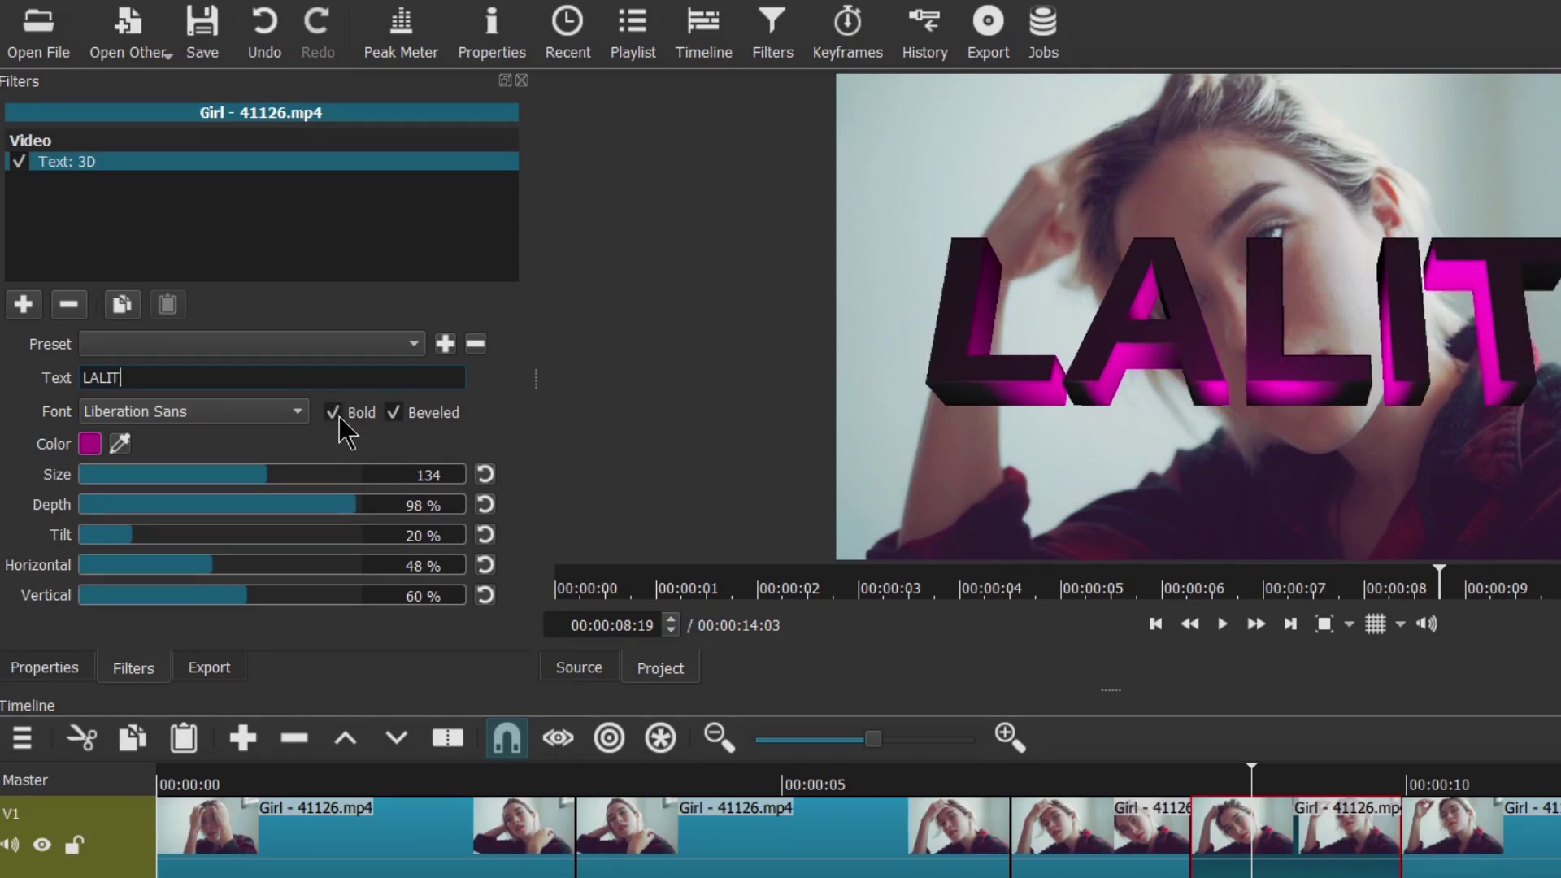
pyautogui.click(395, 415)
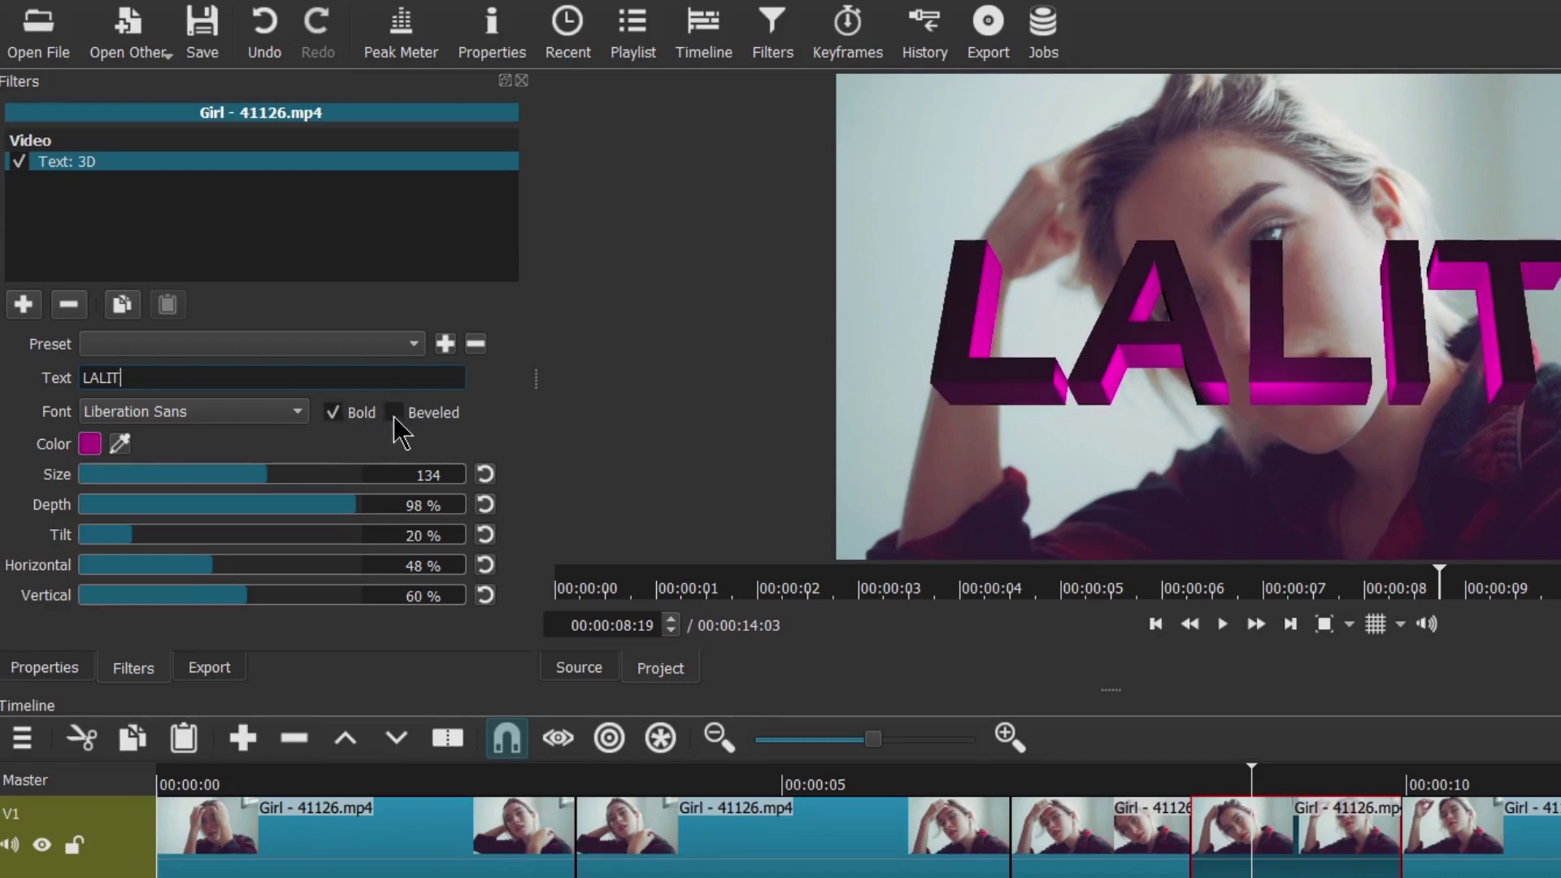
pyautogui.click(396, 415)
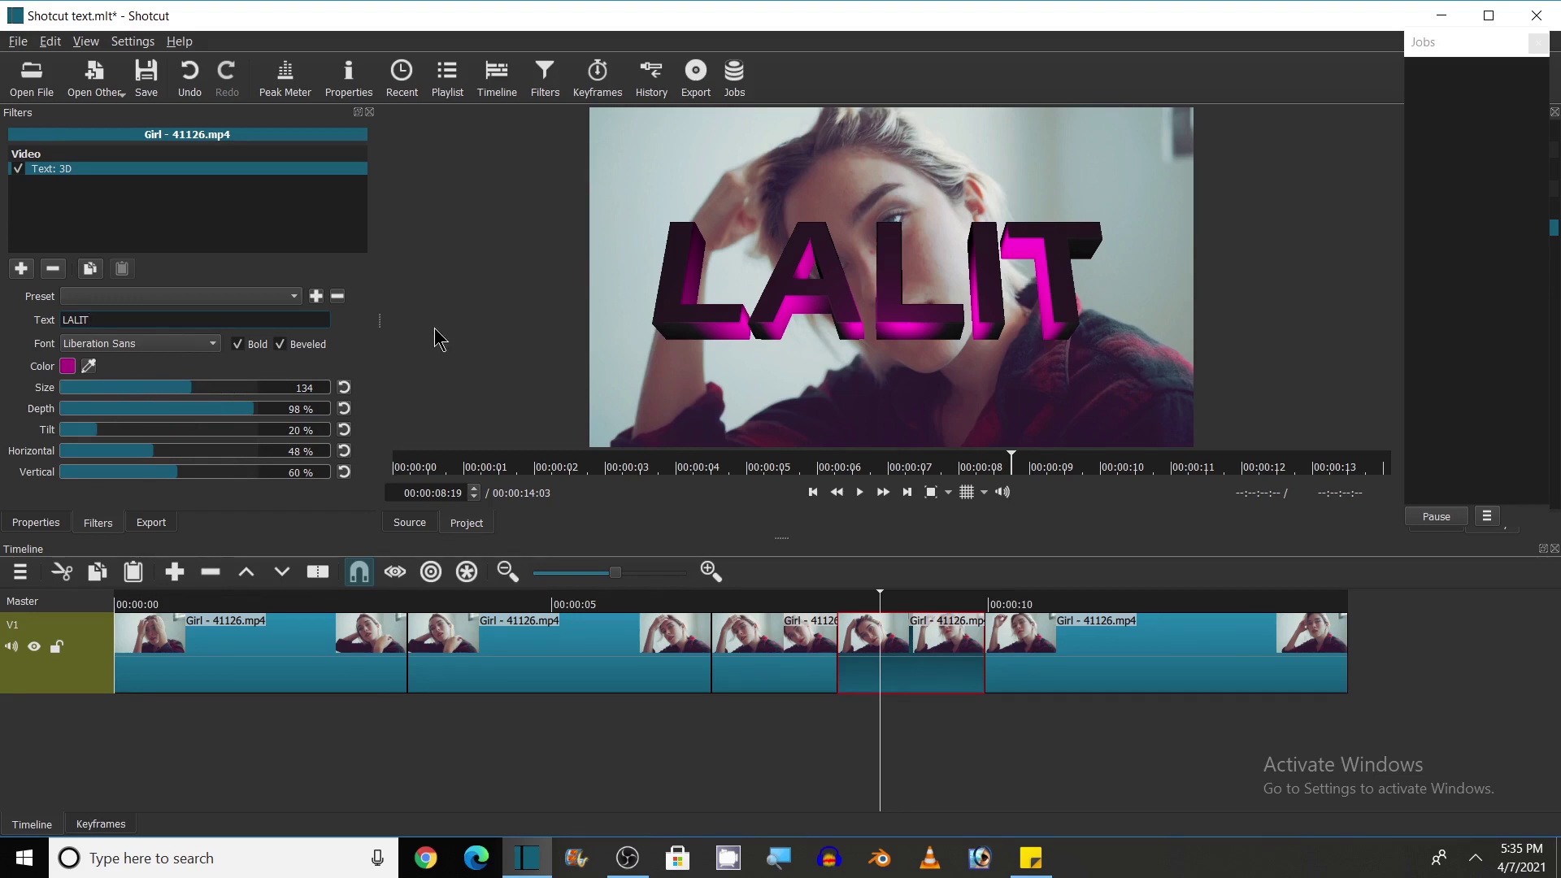
pyautogui.click(807, 709)
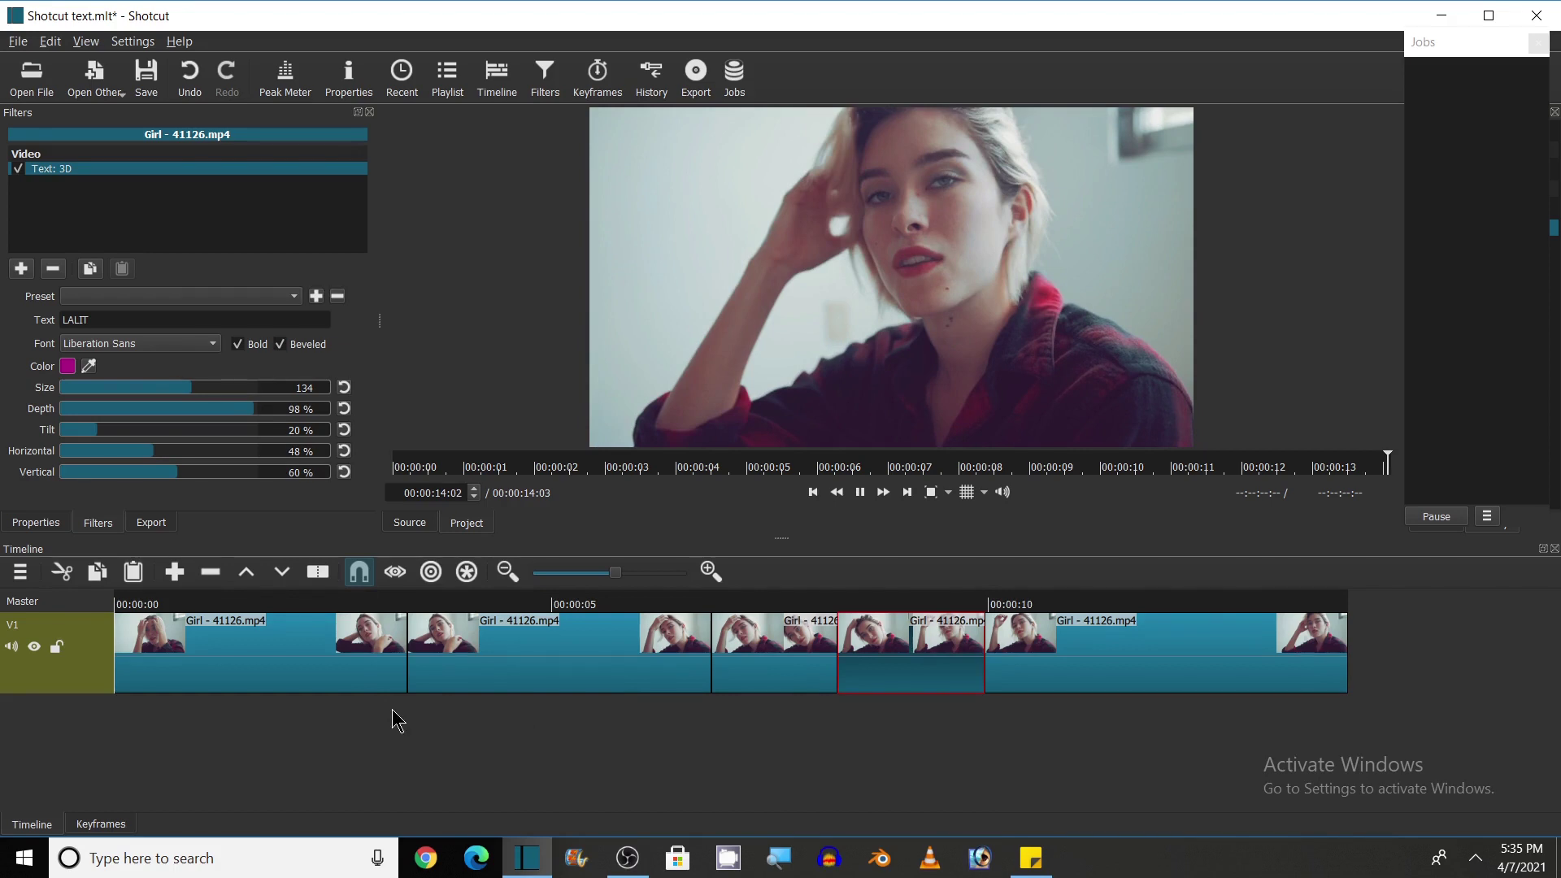
pyautogui.press('space')
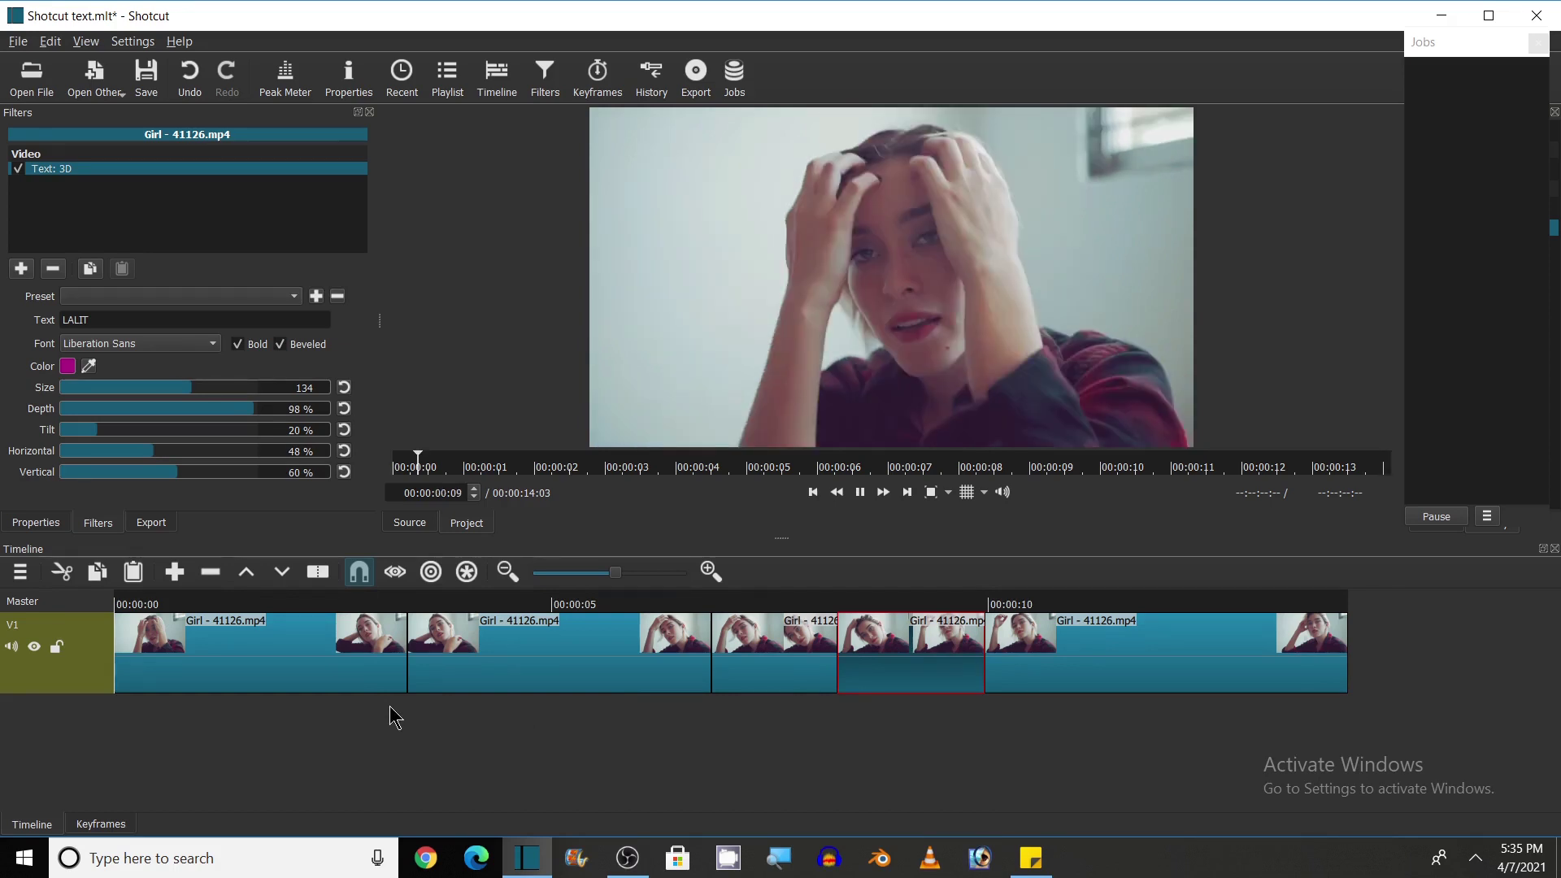
pyautogui.click(392, 719)
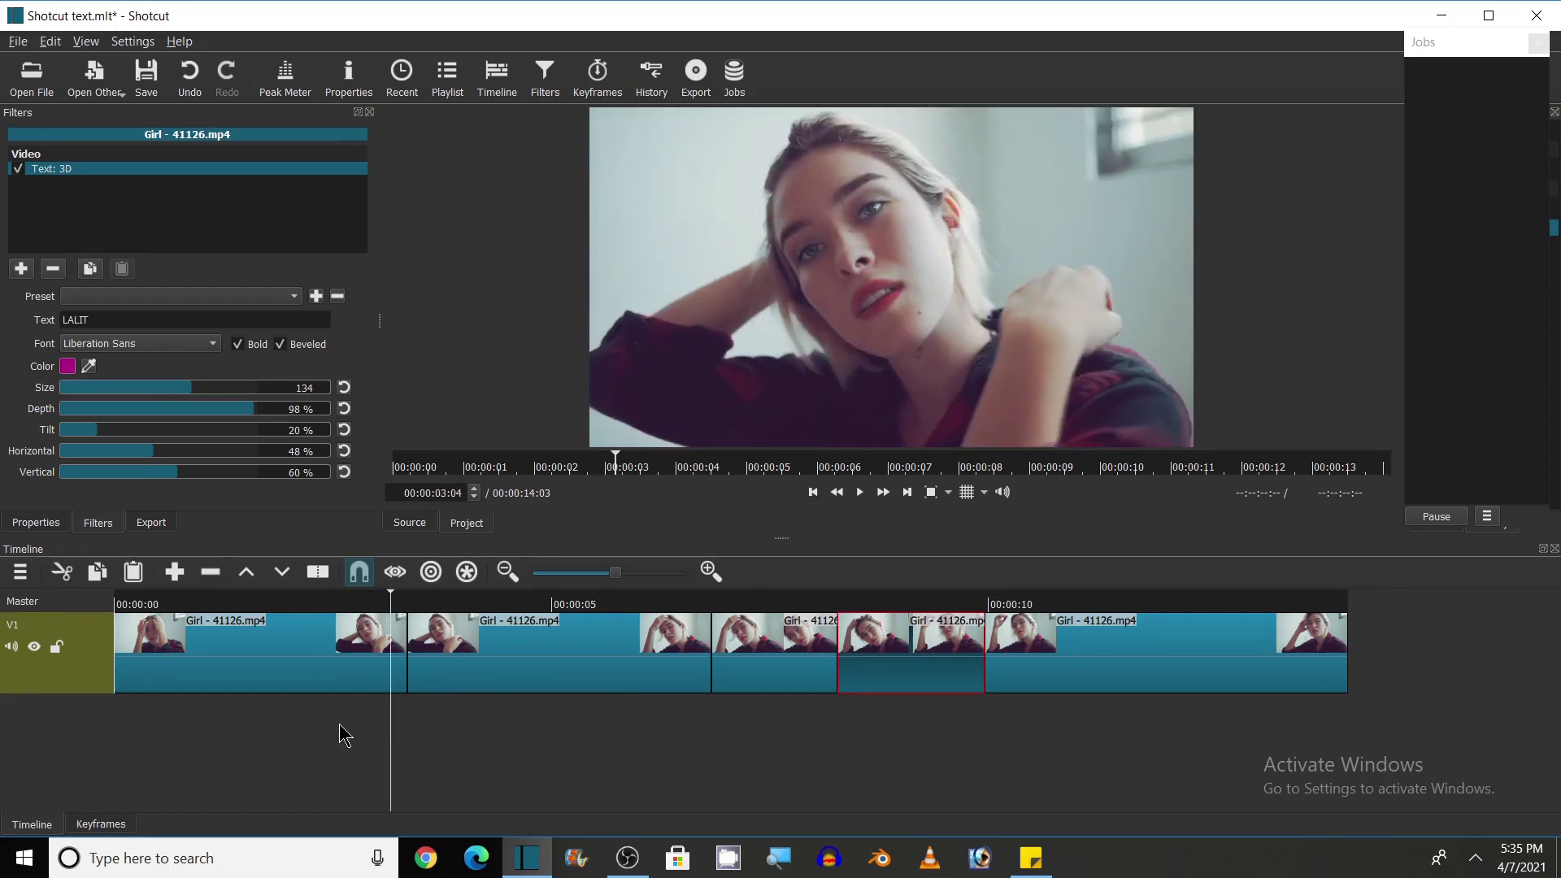
pyautogui.press('space')
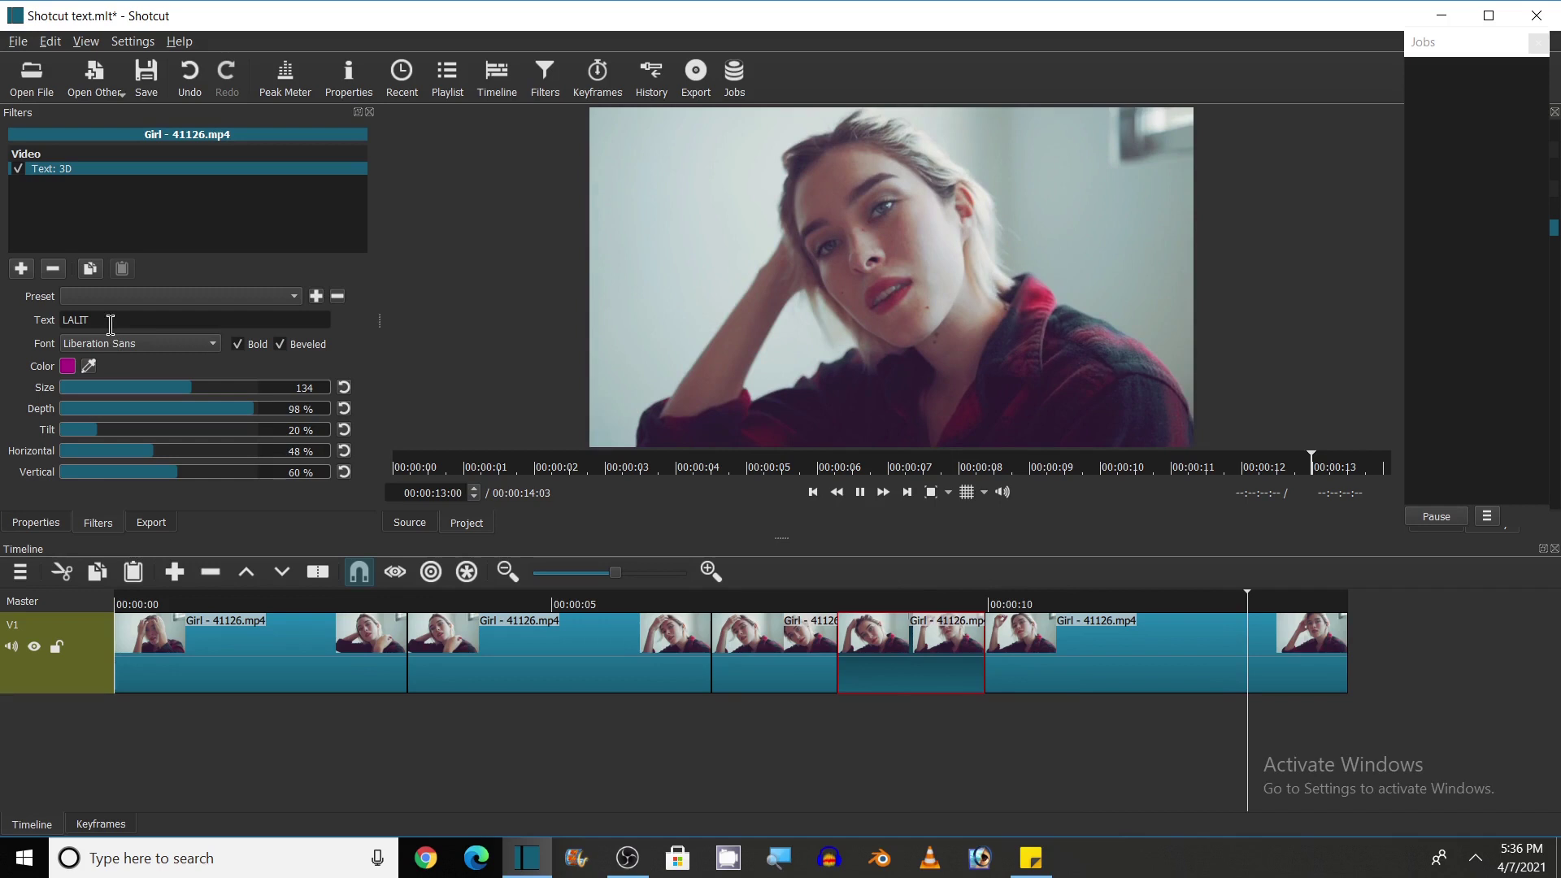
pyautogui.click(579, 726)
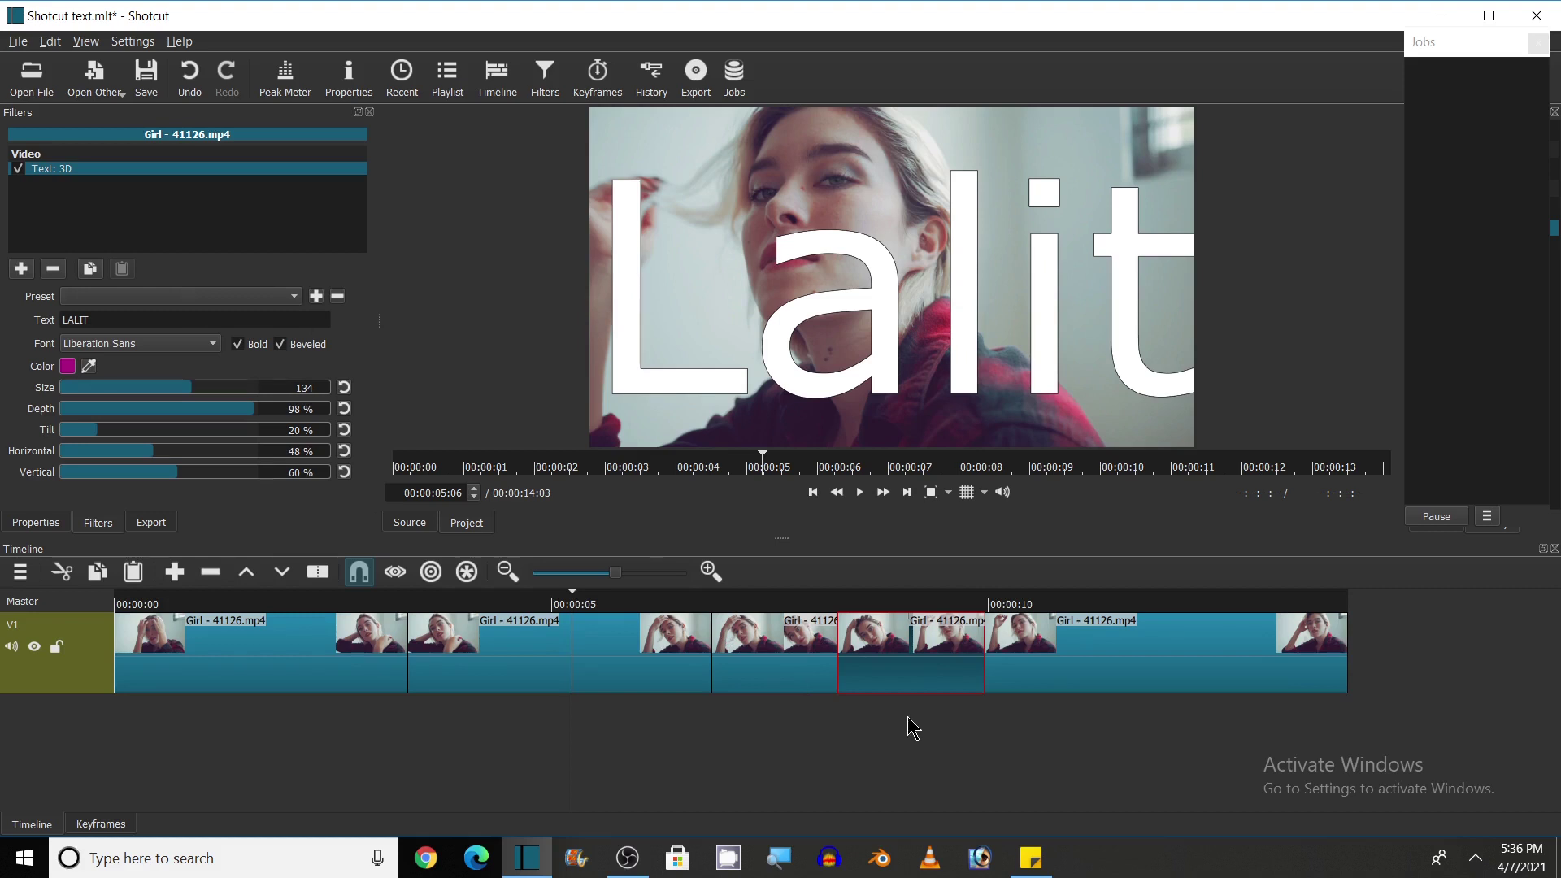
pyautogui.click(881, 739)
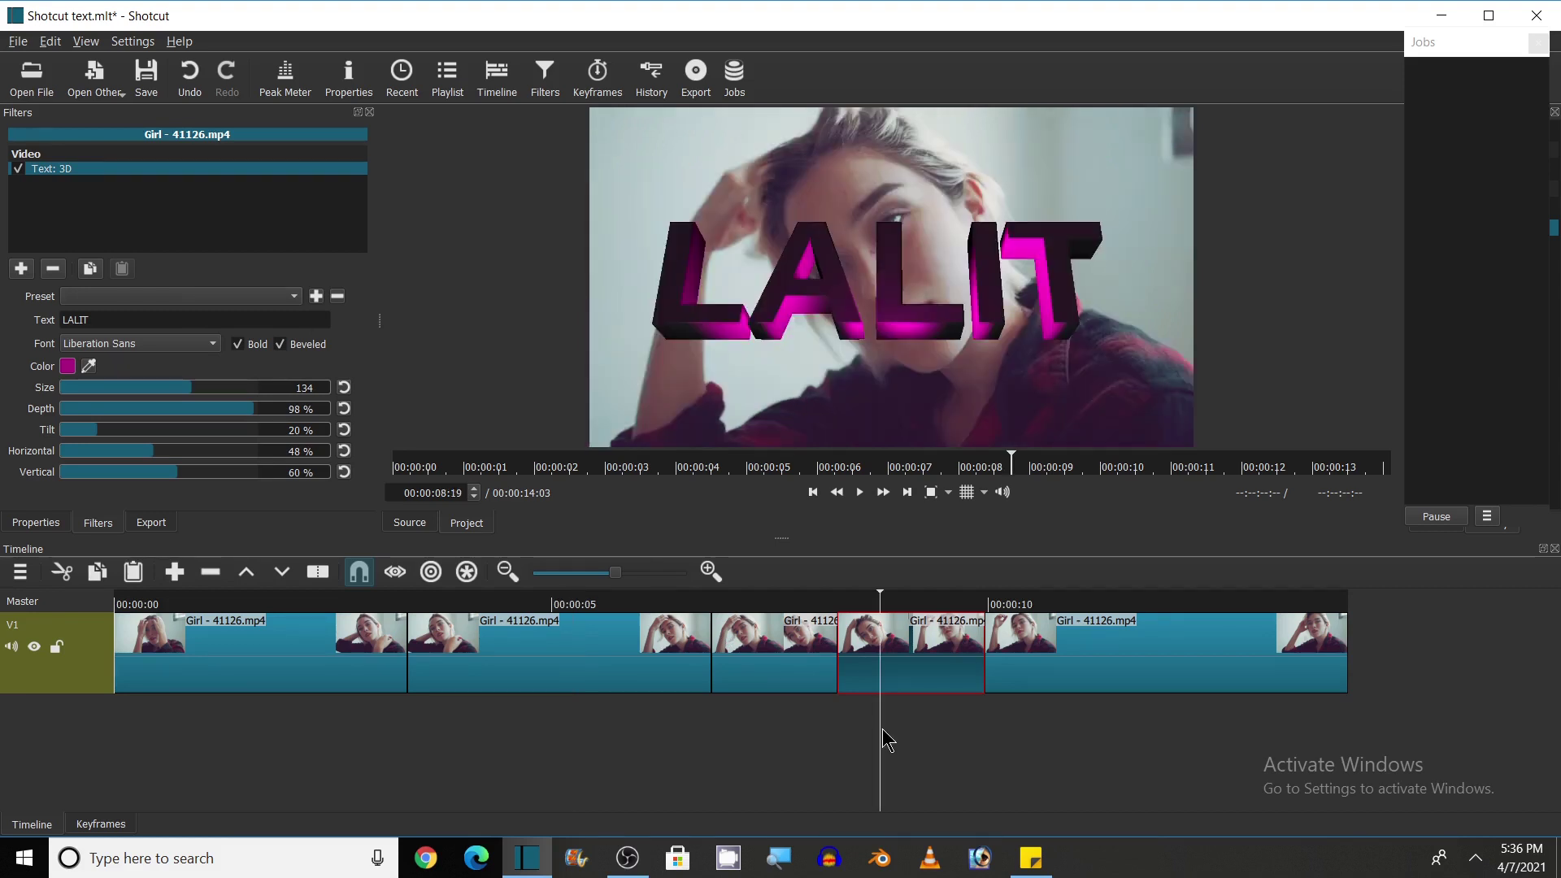